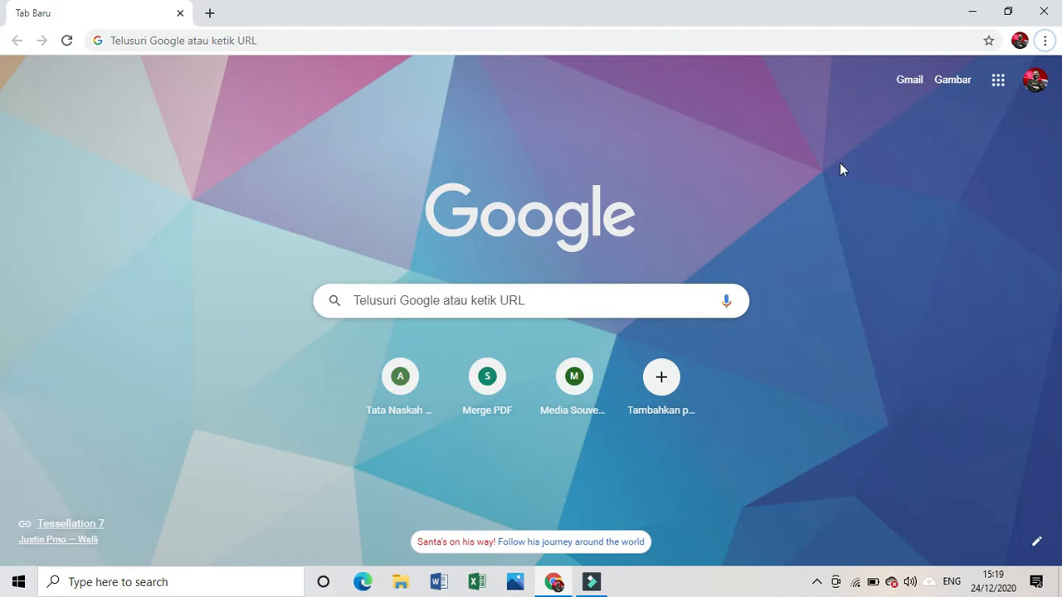
# - Open Google Drive and create a new blank Google Sheets spreadsheet
pyautogui.click(1000, 88)
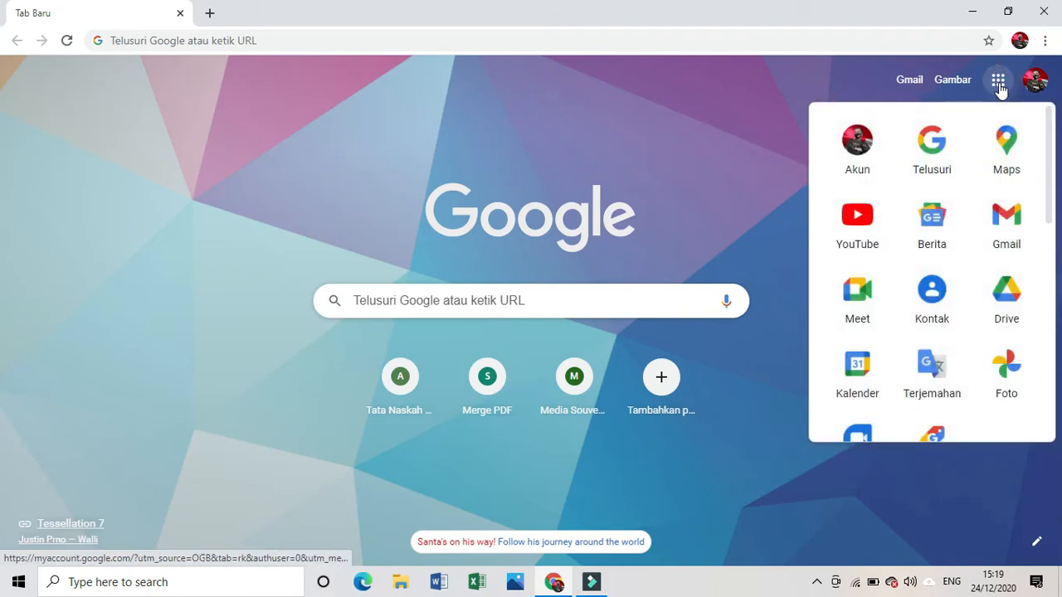
pyautogui.click(1006, 294)
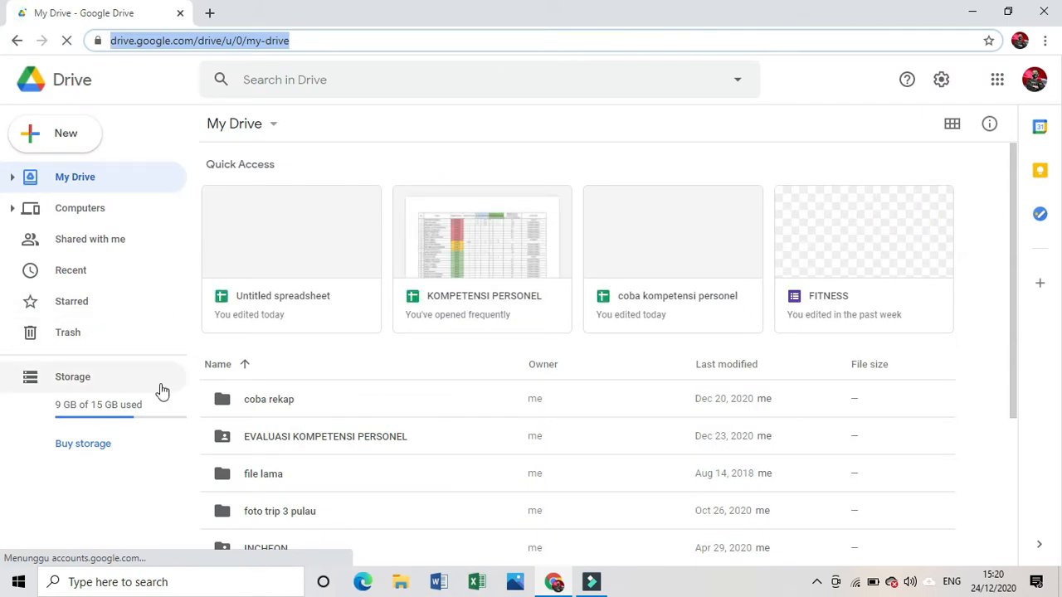
pyautogui.click(57, 145)
pyautogui.click(98, 265)
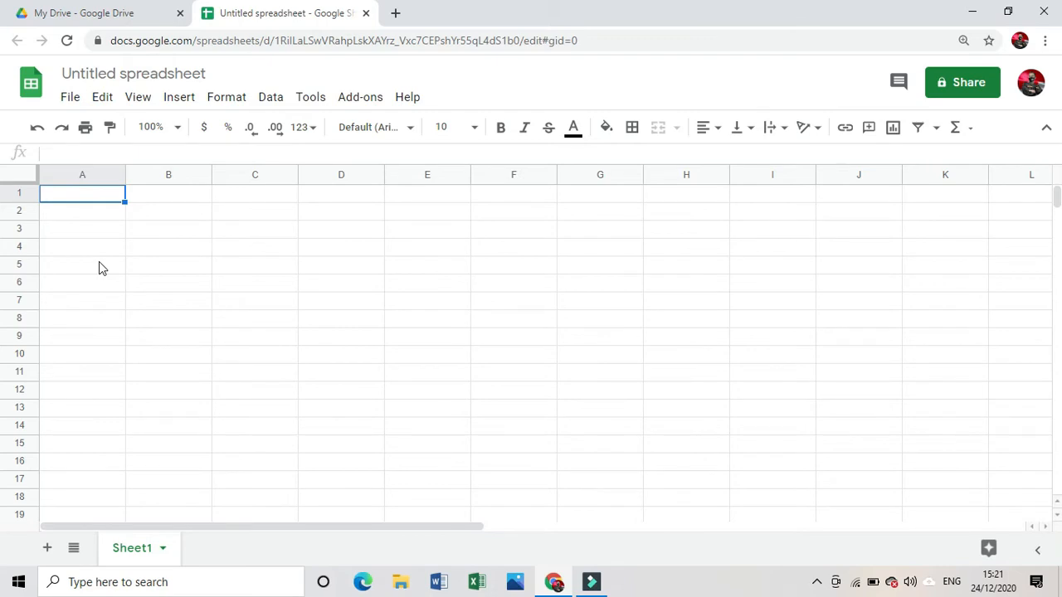
pyautogui.press('alt')
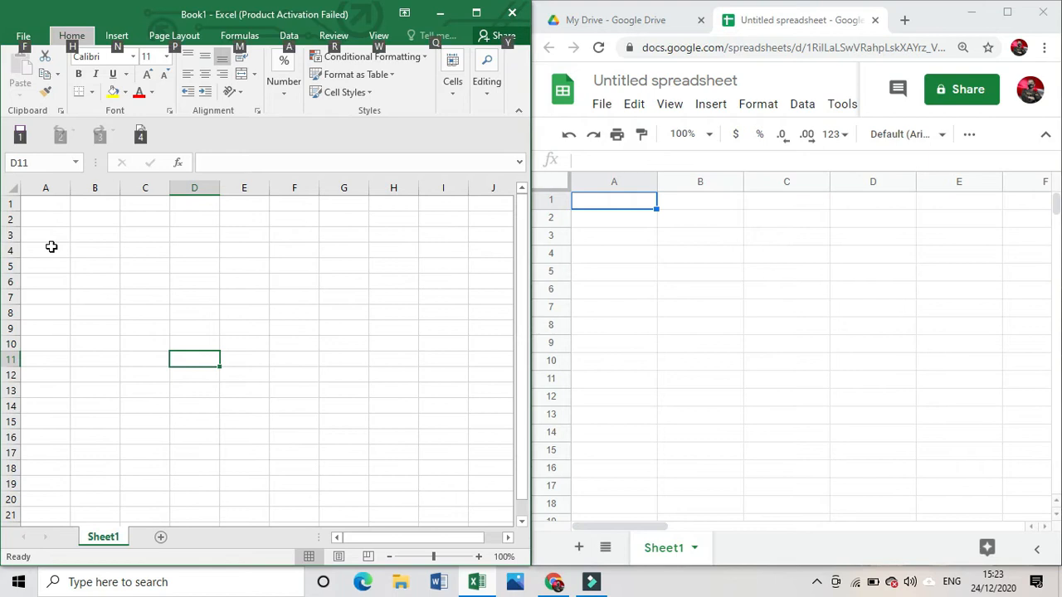
pyautogui.click(147, 247)
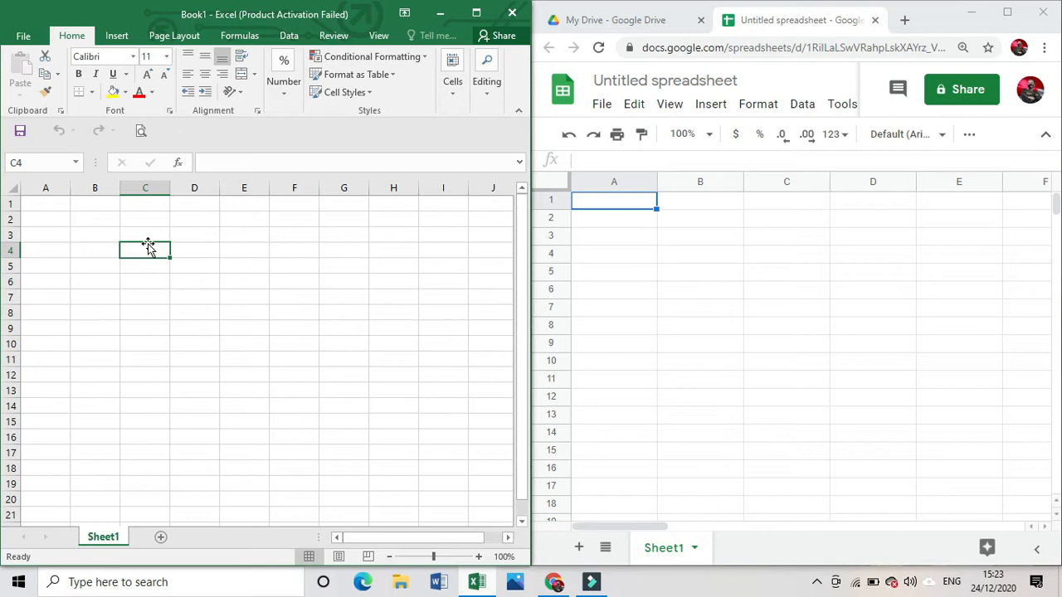
pyautogui.click(158, 235)
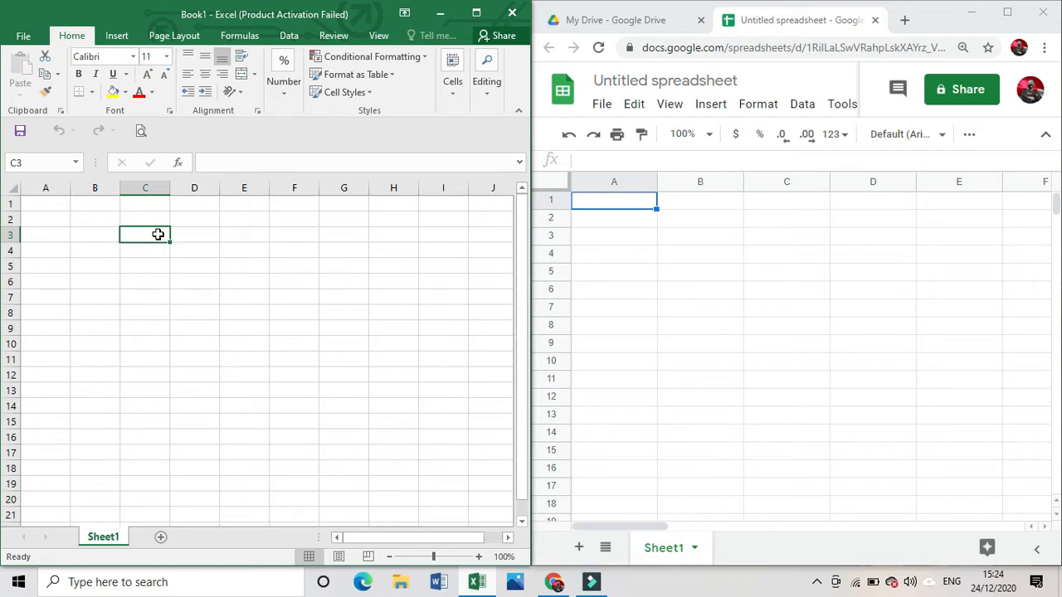
# - Delete columns D through Z from the untitled Google Sheets spreadsheet
pyautogui.click(839, 182)
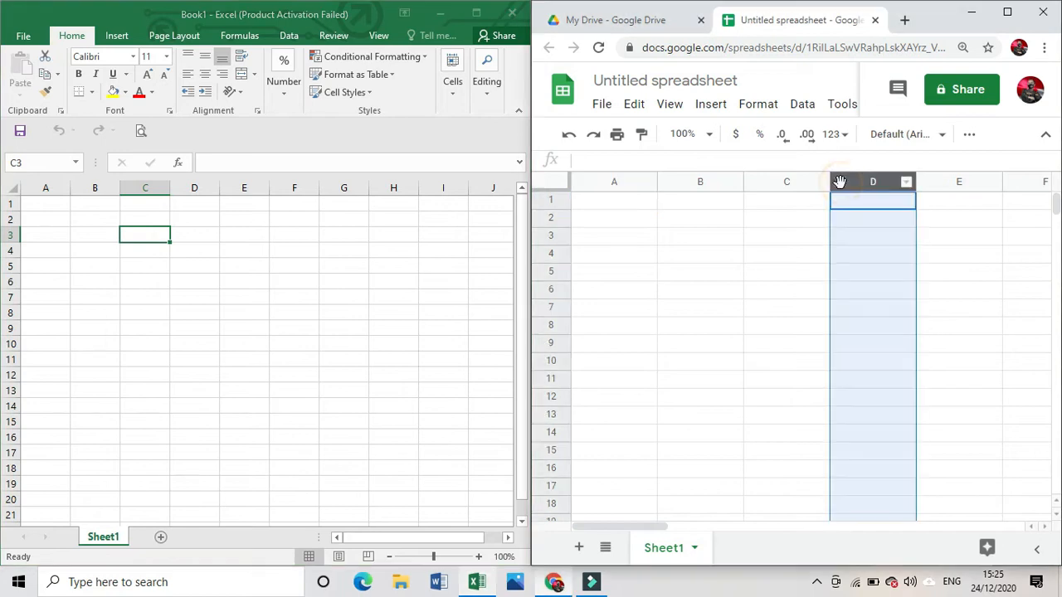
pyautogui.hotkey('shift', 'Right')
pyautogui.hotkey('shift', 'Right')
pyautogui.hotkey('shift', 'Right')
pyautogui.hotkey('shift', 'Right')
pyautogui.hotkey('shift', 'Right')
pyautogui.hotkey('shift', 'Right')
pyautogui.hotkey('shift', 'Right')
pyautogui.hotkey('shift', 'Right')
pyautogui.hotkey('shift', 'Right')
pyautogui.hotkey('shift', 'Right')
pyautogui.hotkey('shift', 'Right')
pyautogui.hotkey('shift', 'Right')
pyautogui.hotkey('shift', 'Right')
pyautogui.hotkey('shift', 'Right')
pyautogui.hotkey('shift', 'Right')
pyautogui.hotkey('shift', 'Right')
pyautogui.hotkey('shift', 'Right')
pyautogui.hotkey('shift', 'Right')
pyautogui.hotkey('shift', 'Right')
pyautogui.hotkey('shift', 'Right')
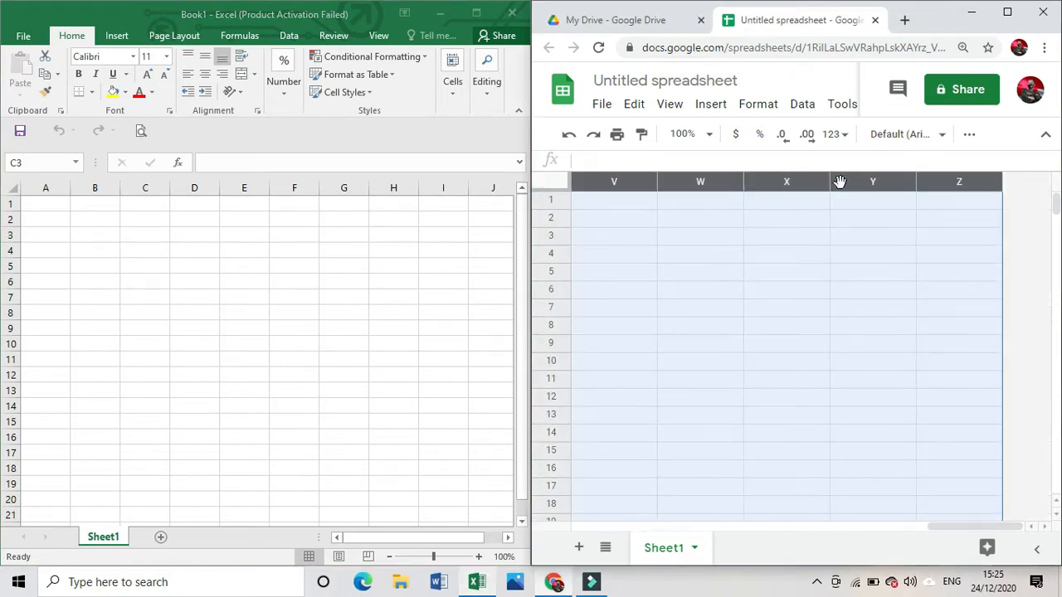
pyautogui.rightClick(839, 181)
pyautogui.click(875, 309)
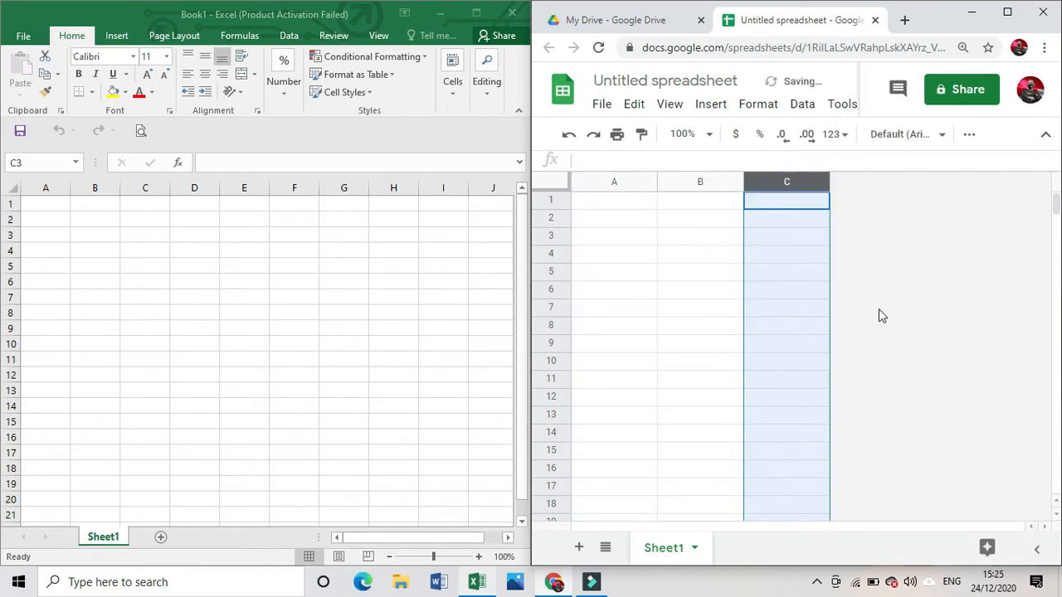
# - Delete rows 11 through 1000 from the untitled Google Sheets spreadsheet
pyautogui.click(551, 378)
pyautogui.hotkey('ctrl', 'shift', 'Down')
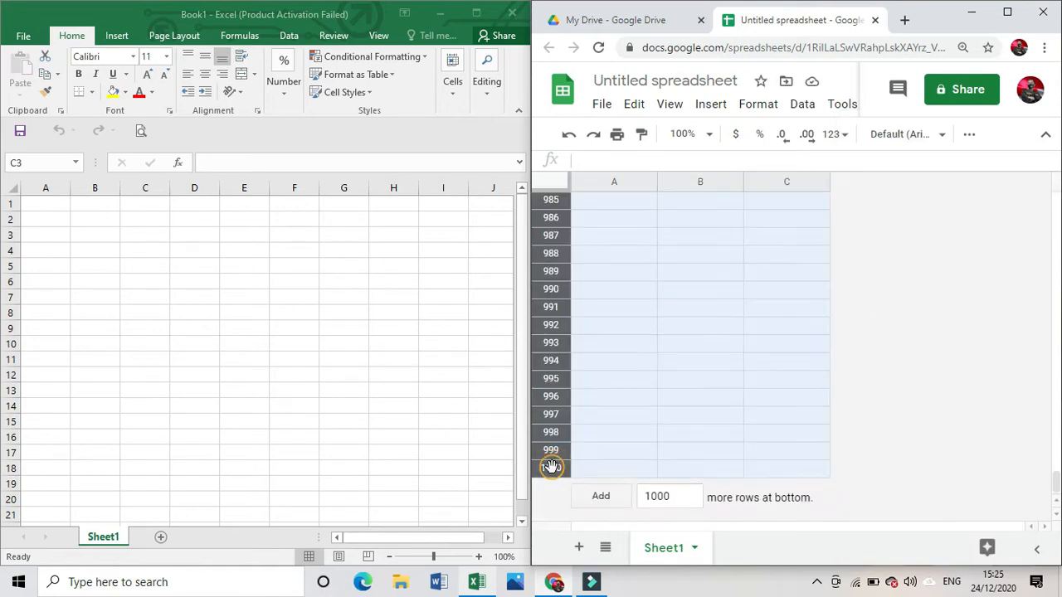
pyautogui.rightClick(550, 467)
pyautogui.click(611, 308)
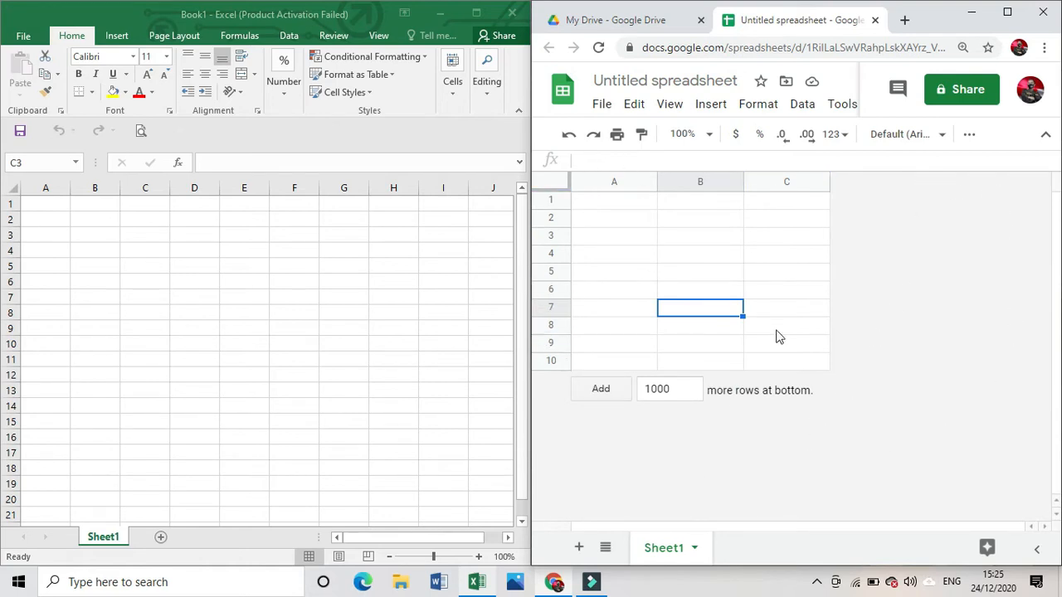
# - Switch to the Excel workbook Book1 and delete columns D through FM from Sheet1
pyautogui.click(184, 188)
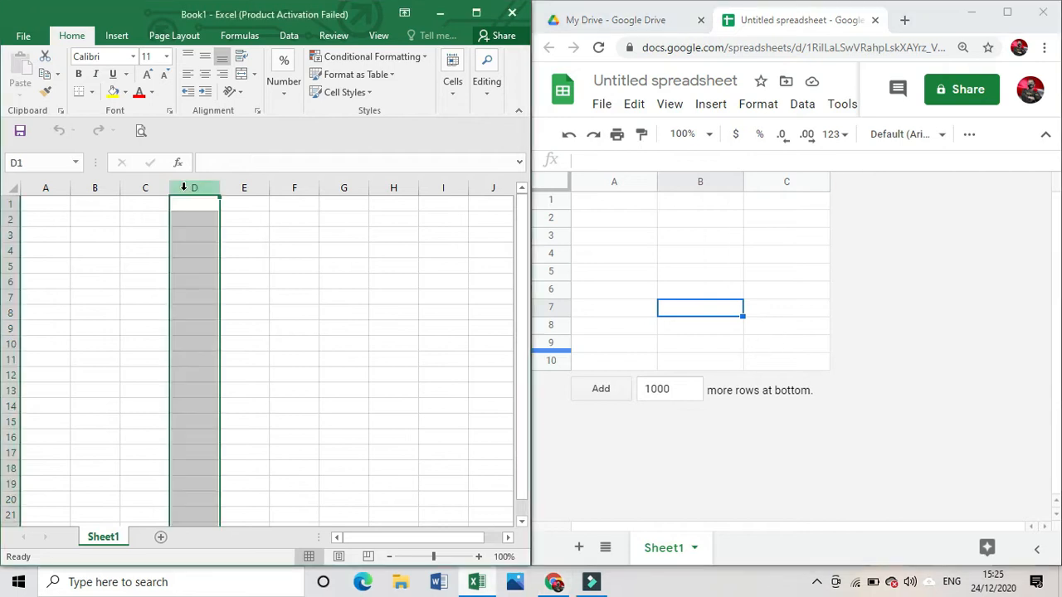
pyautogui.moveTo(184, 187)
pyautogui.mouseDown()
pyautogui.moveTo(497, 188)
pyautogui.moveTo(190, 187)
pyautogui.mouseUp()
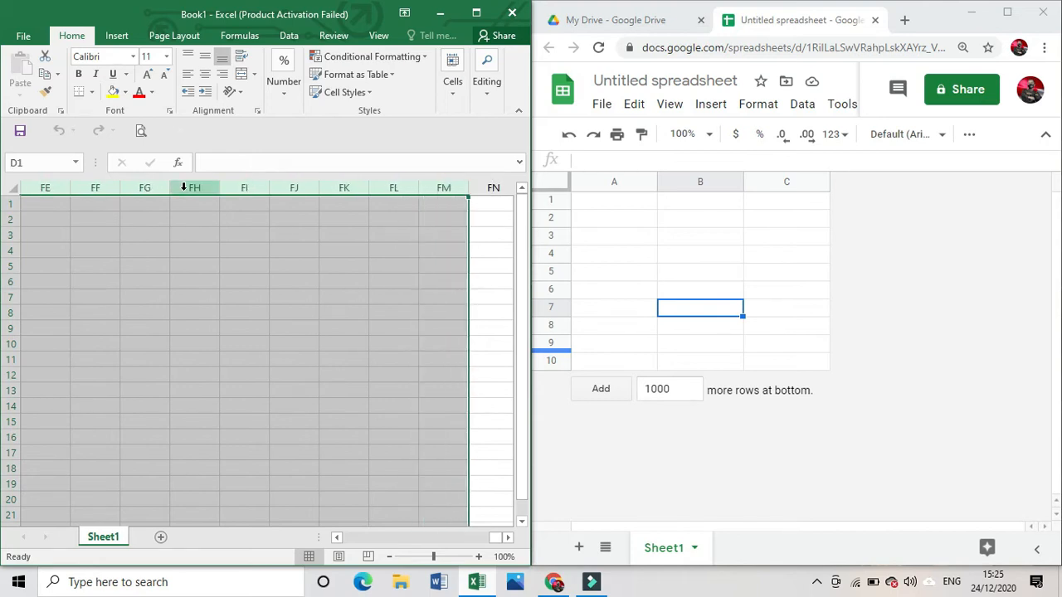
pyautogui.rightClick(385, 184)
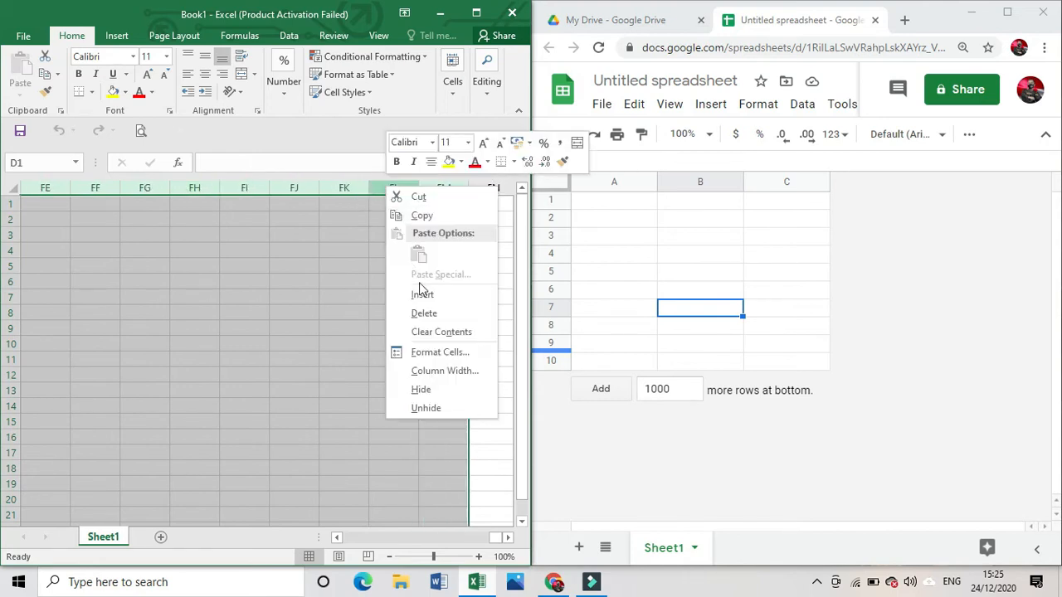
pyautogui.click(433, 312)
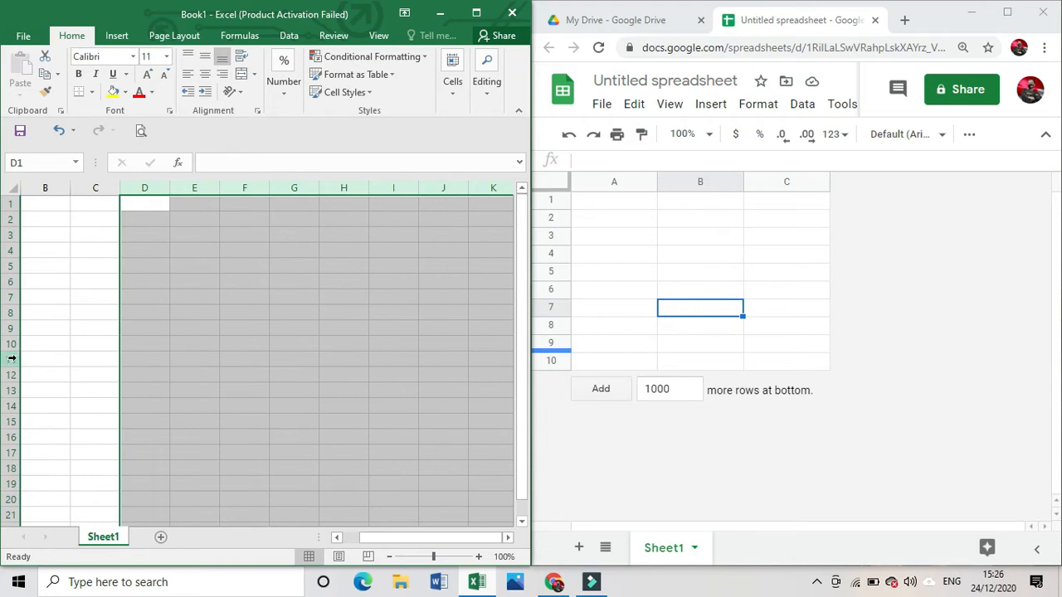
pyautogui.click(9, 359)
pyautogui.click(195, 299)
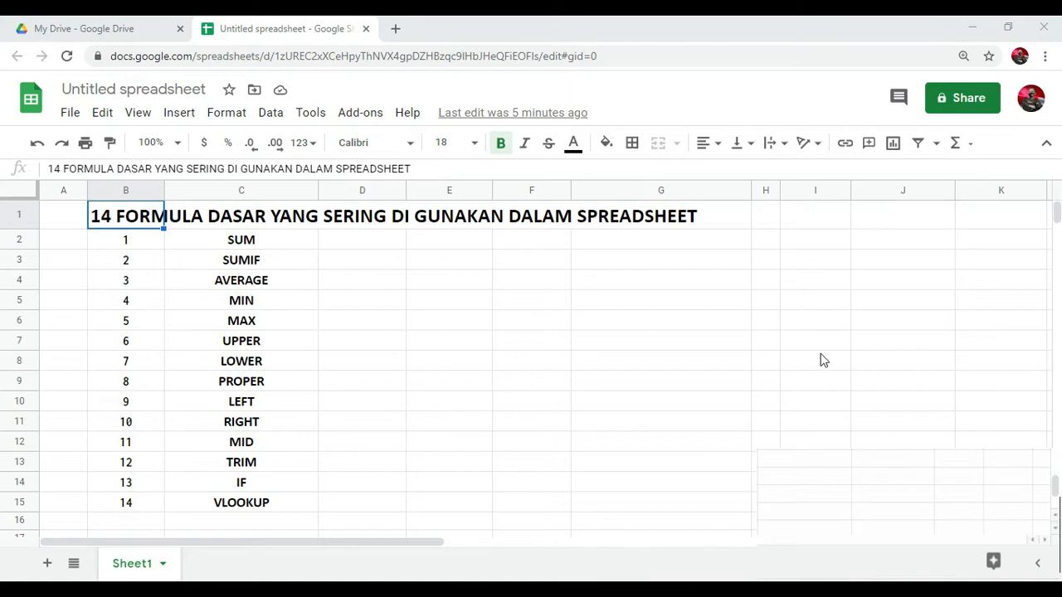
# - In cell E27, total the first borrower's books across all three categories with =SUM(D22:F22)
pyautogui.scroll(-5, 819, 353)
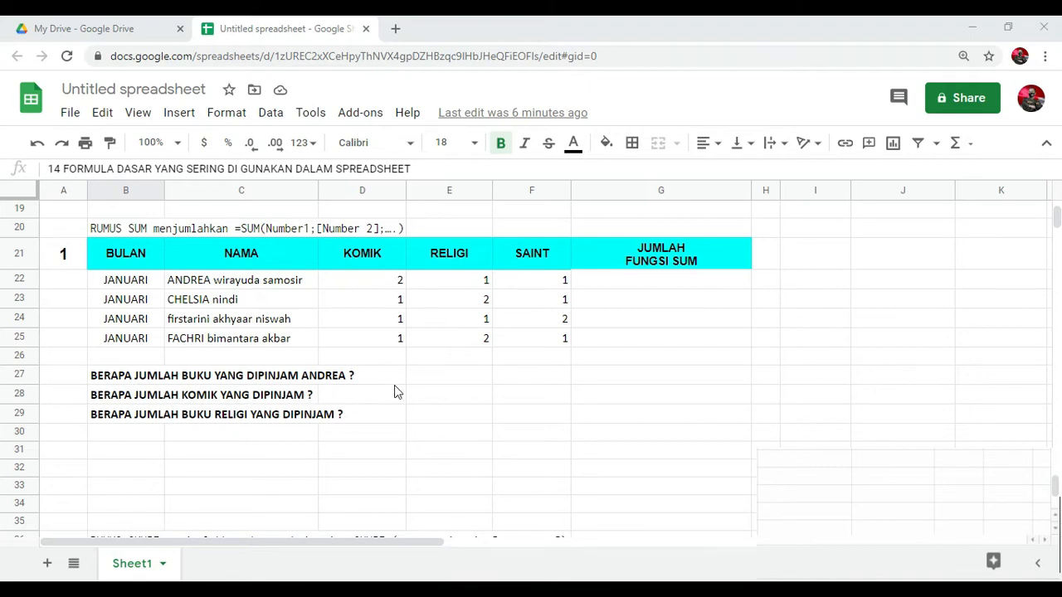
pyautogui.click(452, 381)
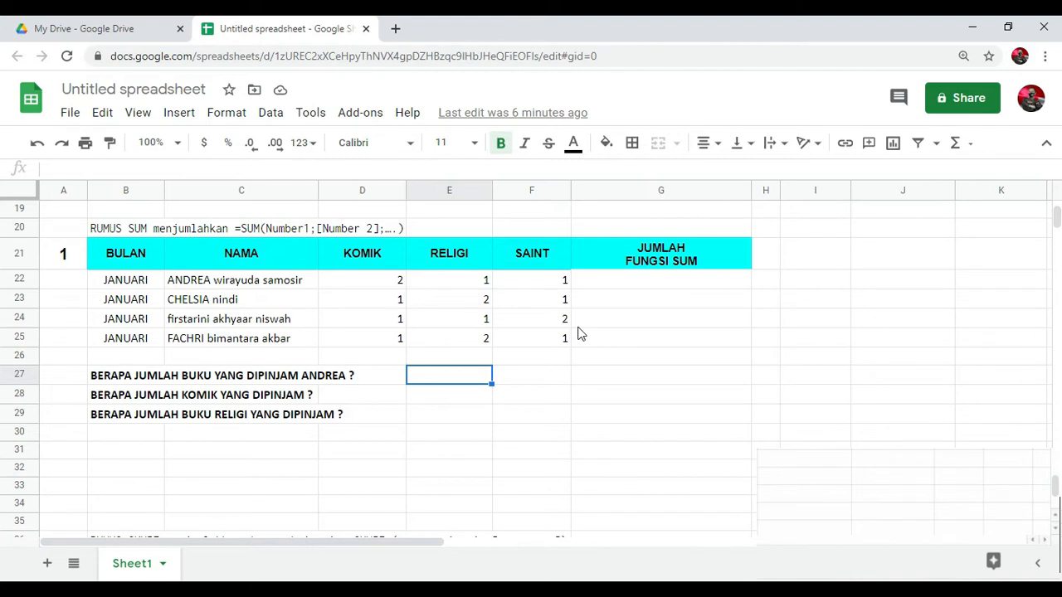
pyautogui.write('=SUM(')
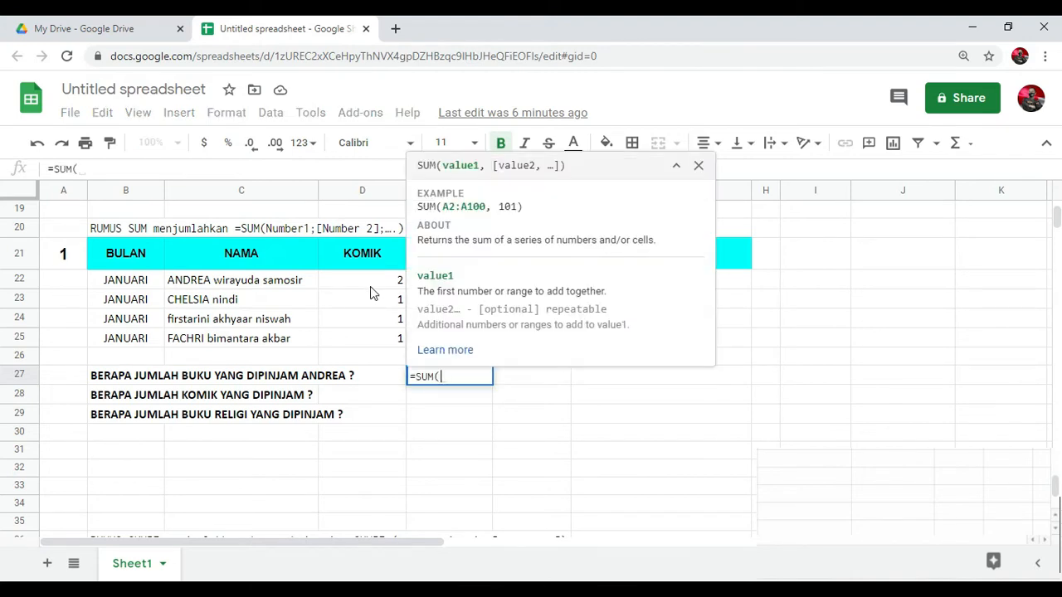
pyautogui.click(372, 287)
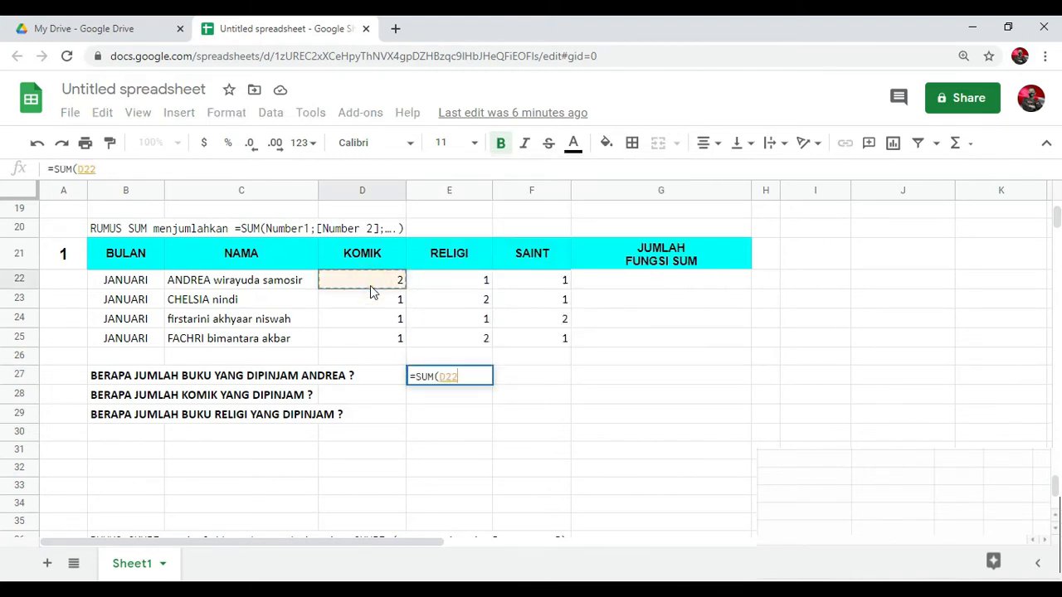
pyautogui.hotkey('shift', 'Right')
pyautogui.hotkey('shift', 'Right')
pyautogui.write(')')
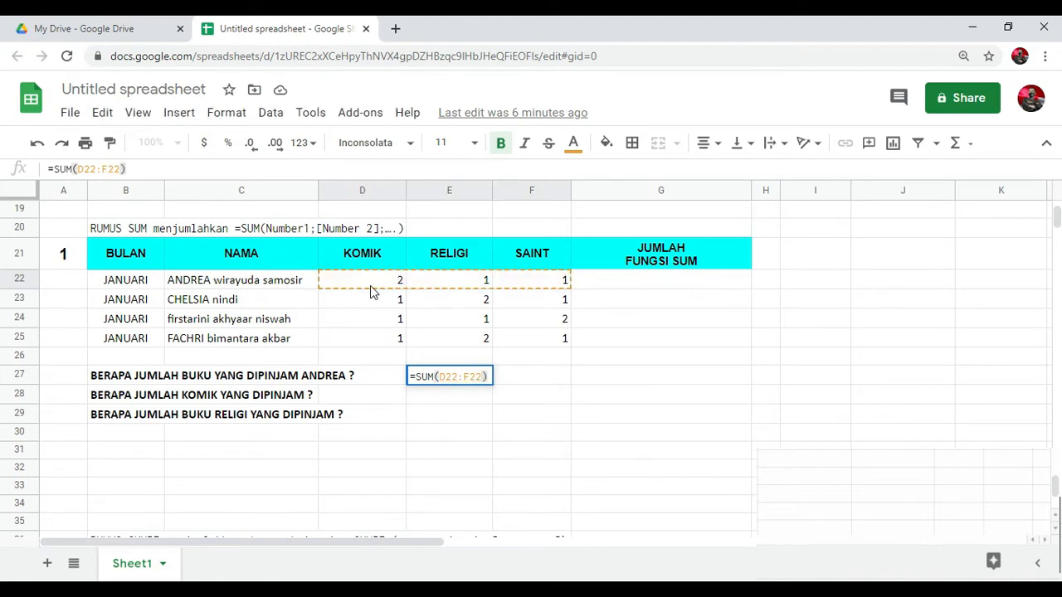
pyautogui.press('Return')
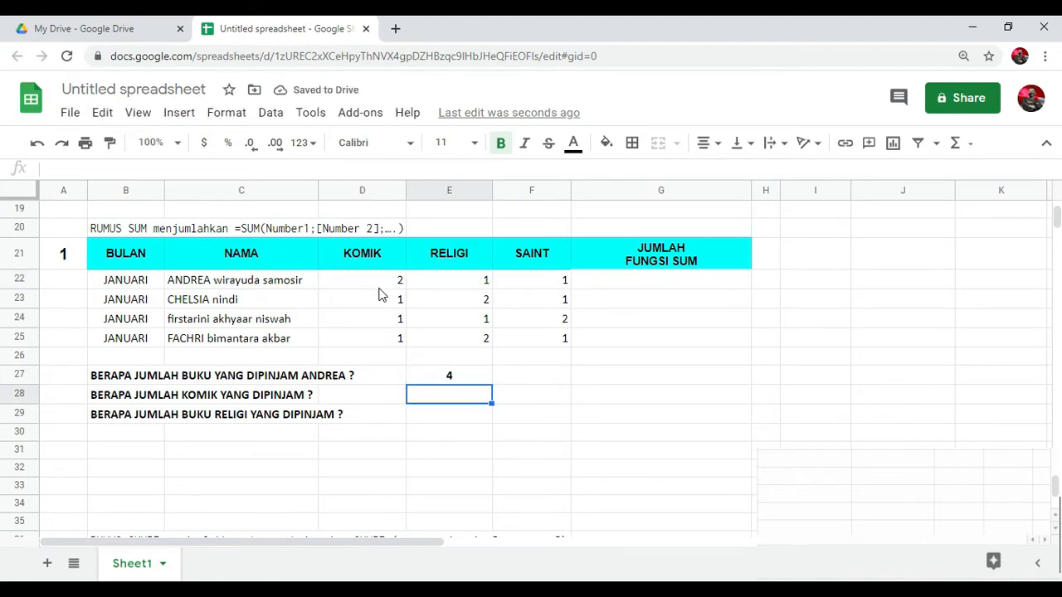
pyautogui.click(463, 383)
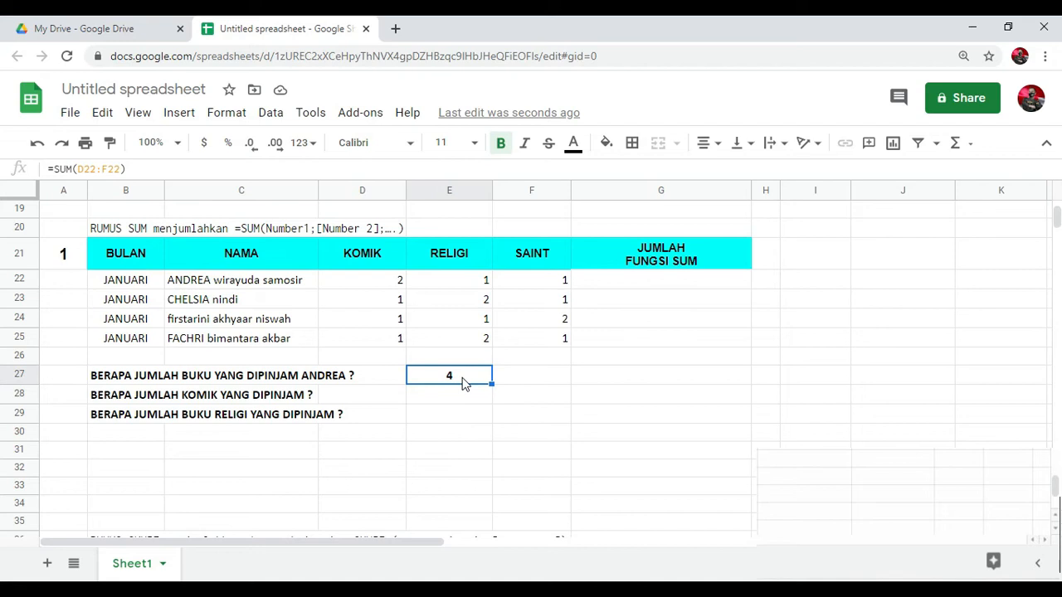
# - In cell D26 below the KOMIK column, total the borrowed comics with a SUM of D22:D25
pyautogui.click(397, 358)
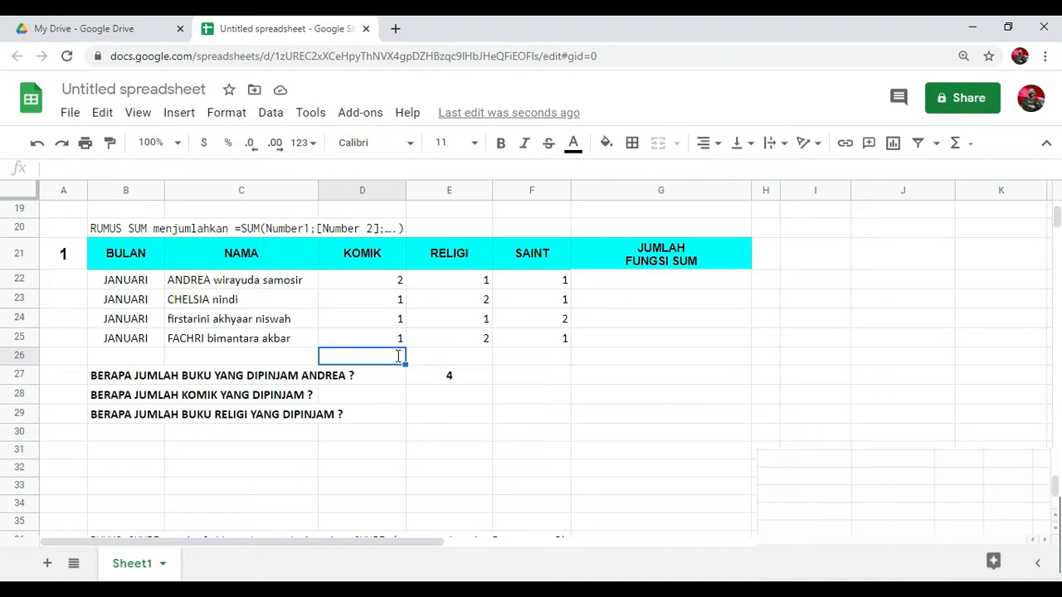
pyautogui.write('=SUM')
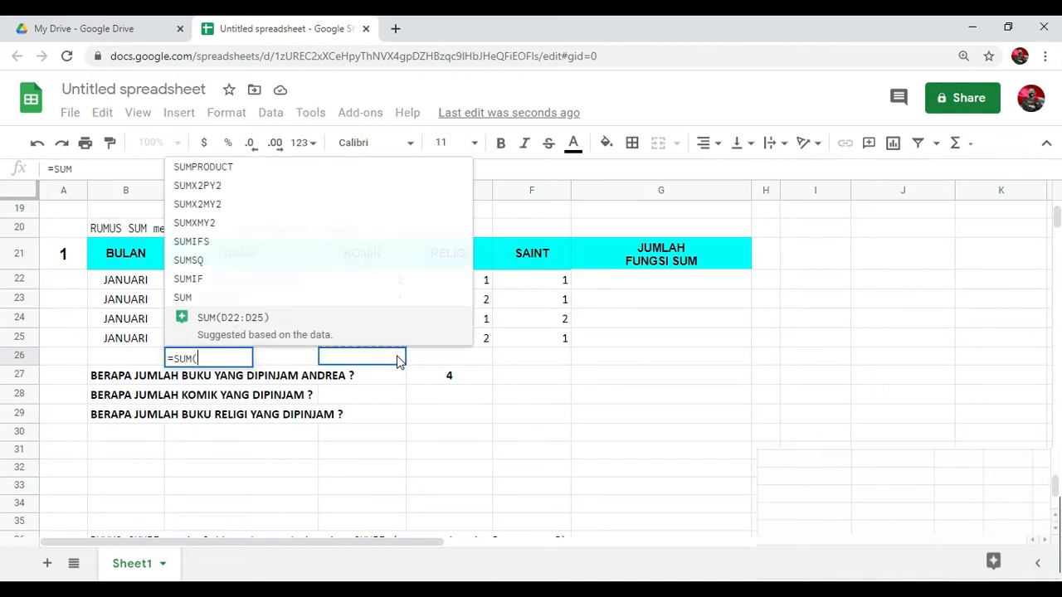
pyautogui.write('(')
pyautogui.click(397, 286)
pyautogui.hotkey('shift', 'Down')
pyautogui.hotkey('shift', 'Down')
pyautogui.hotkey('shift', 'Down')
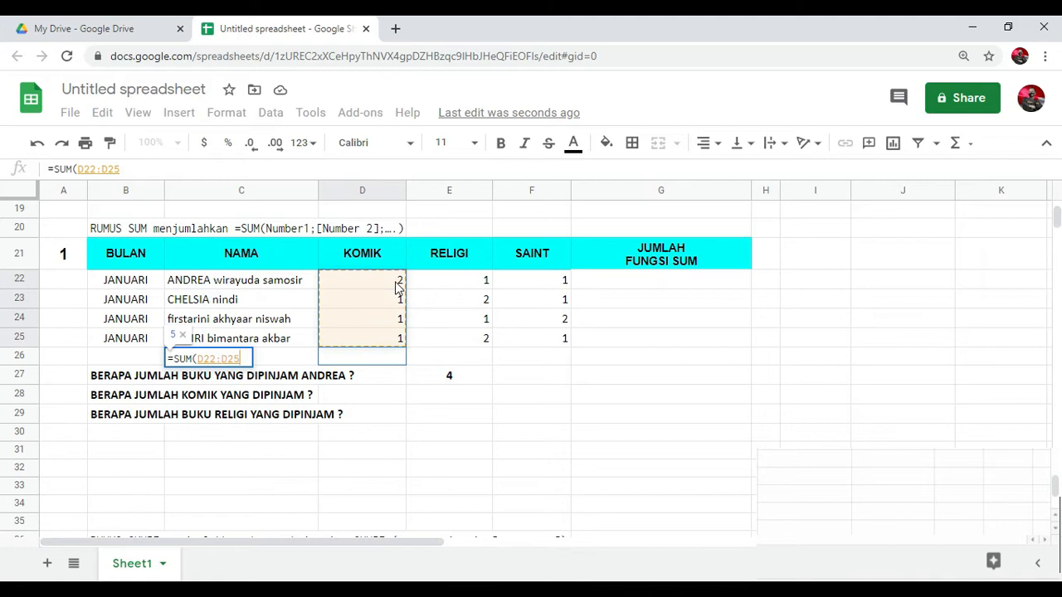
pyautogui.press('Return')
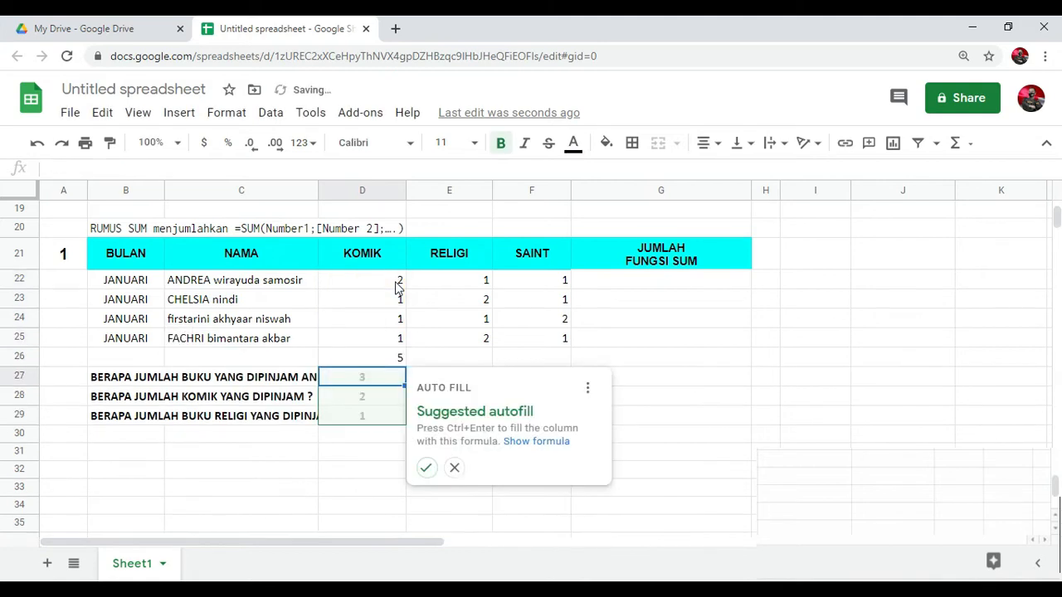
# - In cell E26 below the RELIGI column, total the borrowed religious books with a SUM of E22:E25
pyautogui.click(445, 362)
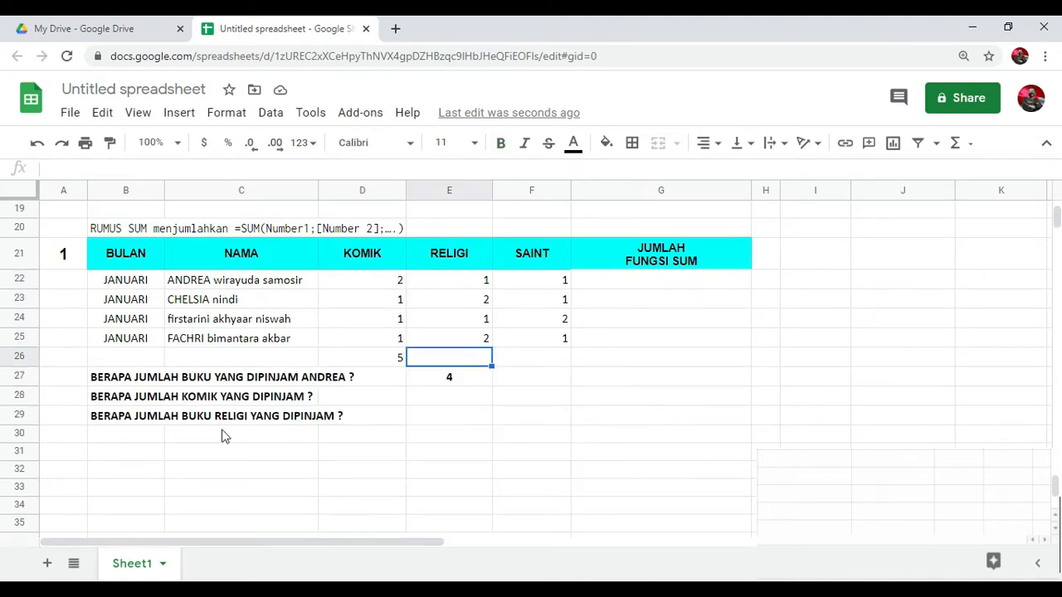
pyautogui.click(378, 360)
pyautogui.click(437, 362)
pyautogui.write('=SUM(')
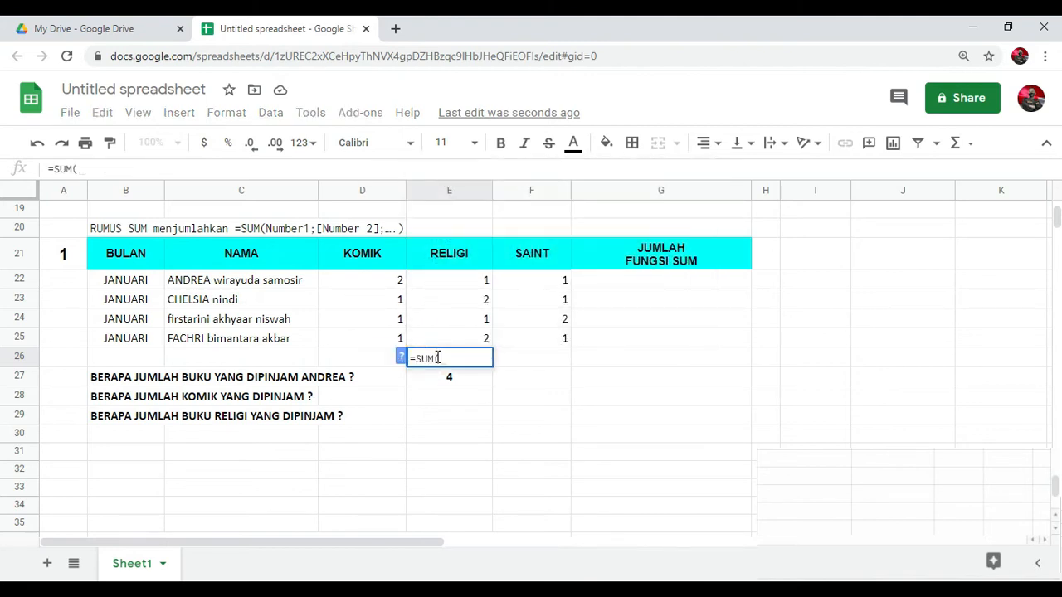
pyautogui.moveTo(444, 338); pyautogui.dragTo(465, 288)
pyautogui.click(484, 418)
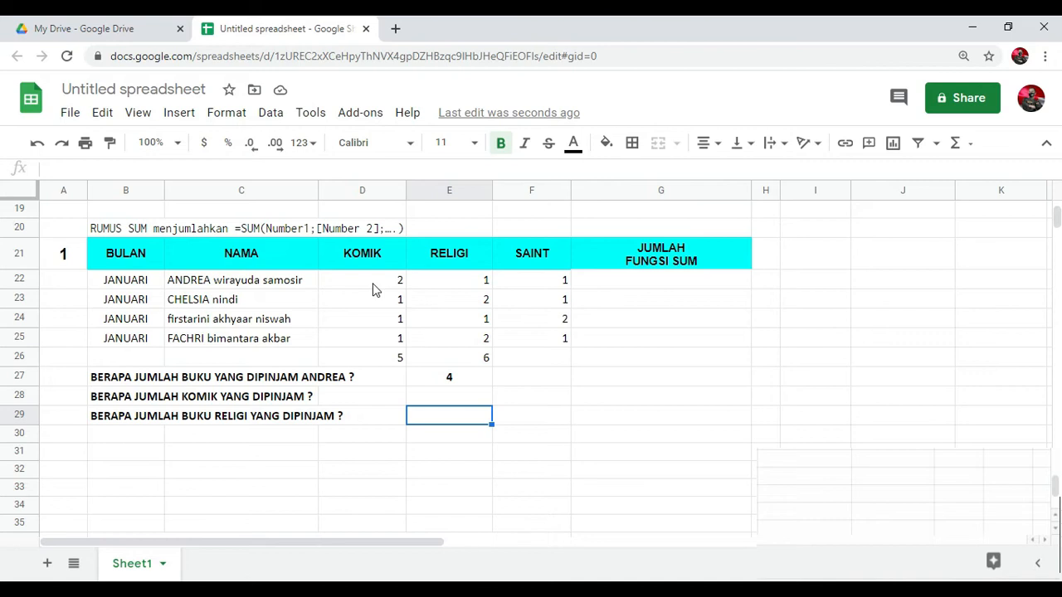
# - In cell G47, total the first borrower's comics for both months with =SUMIF(C38:C45,C38,D38:D45)
pyautogui.scroll(-5, 677, 386)
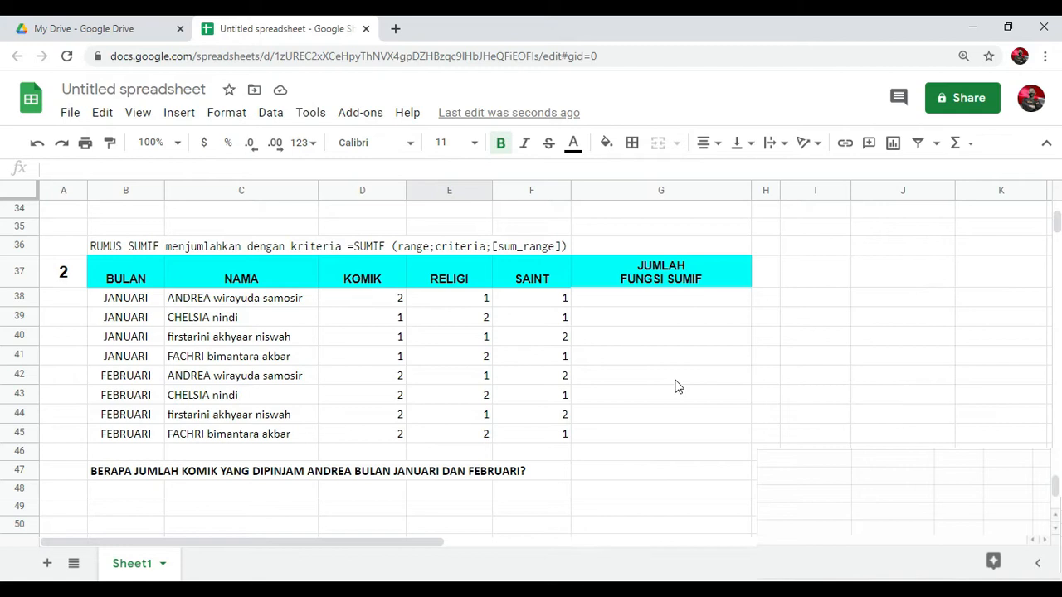
pyautogui.click(598, 471)
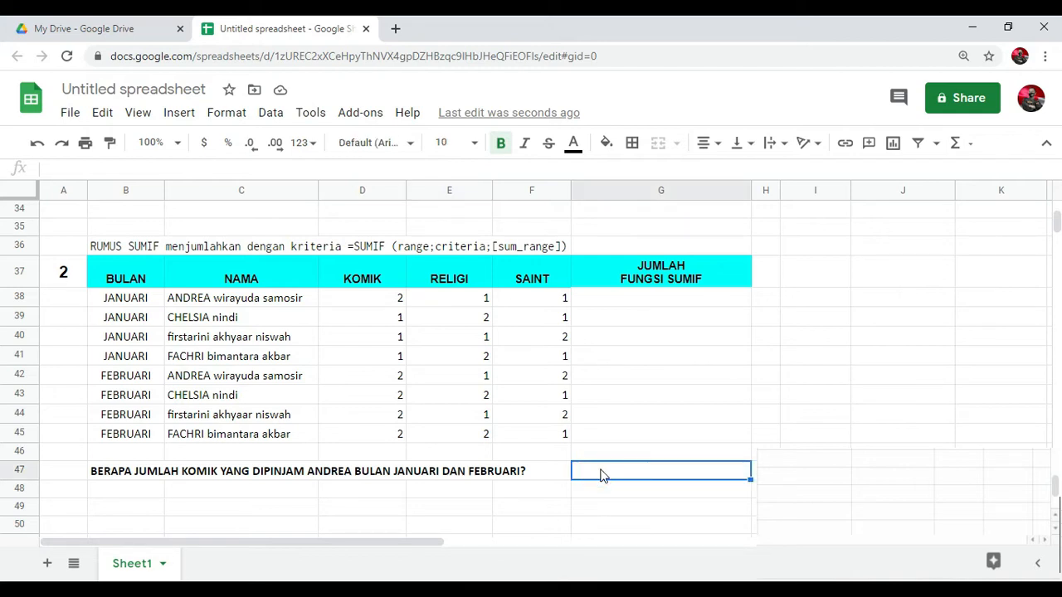
pyautogui.write('=')
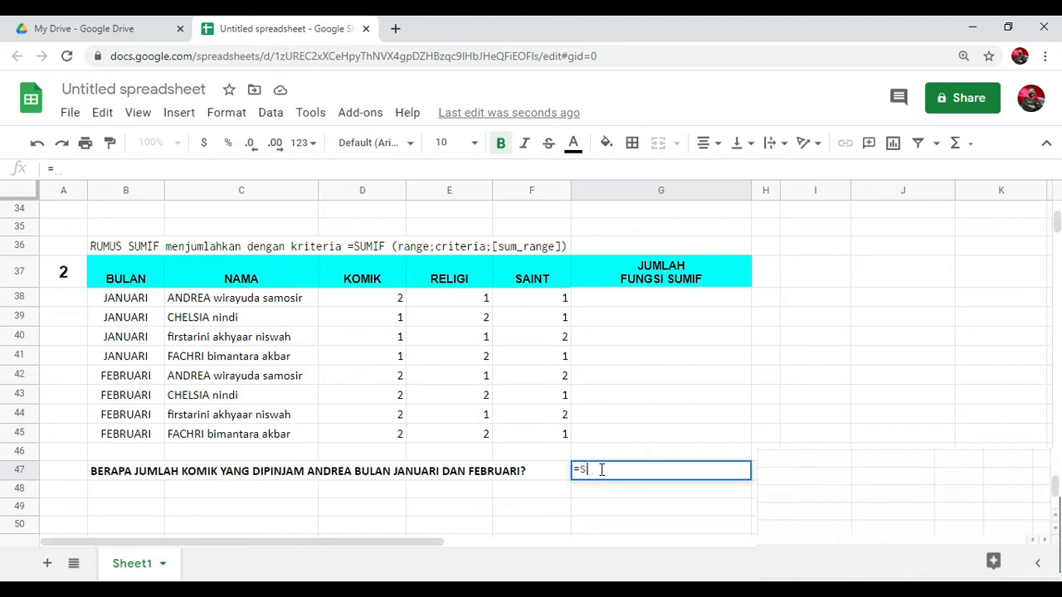
pyautogui.write('SUMIF(')
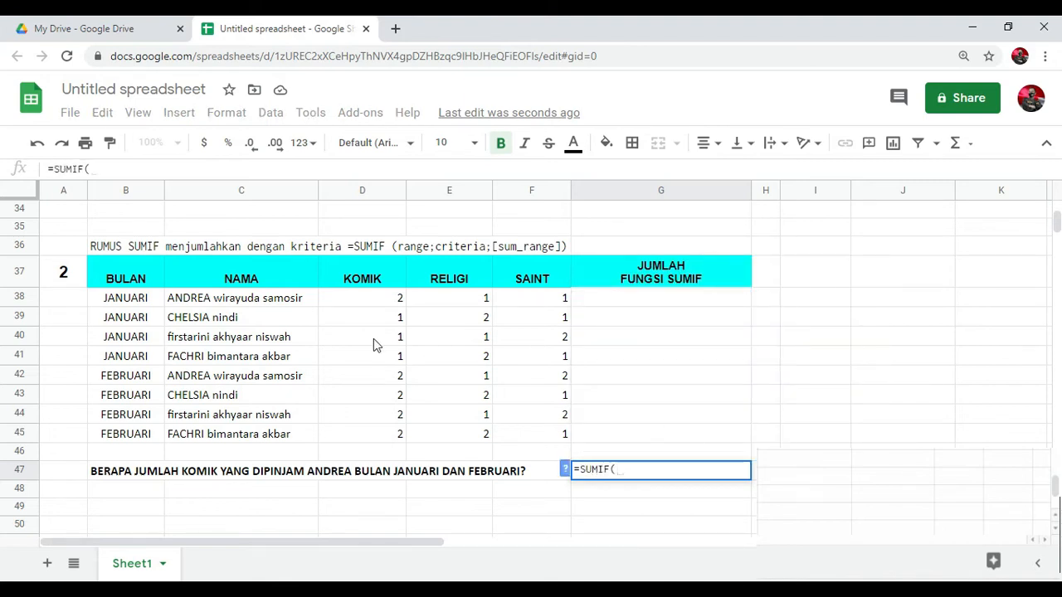
pyautogui.moveTo(290, 299); pyautogui.dragTo(286, 433)
pyautogui.write(',')
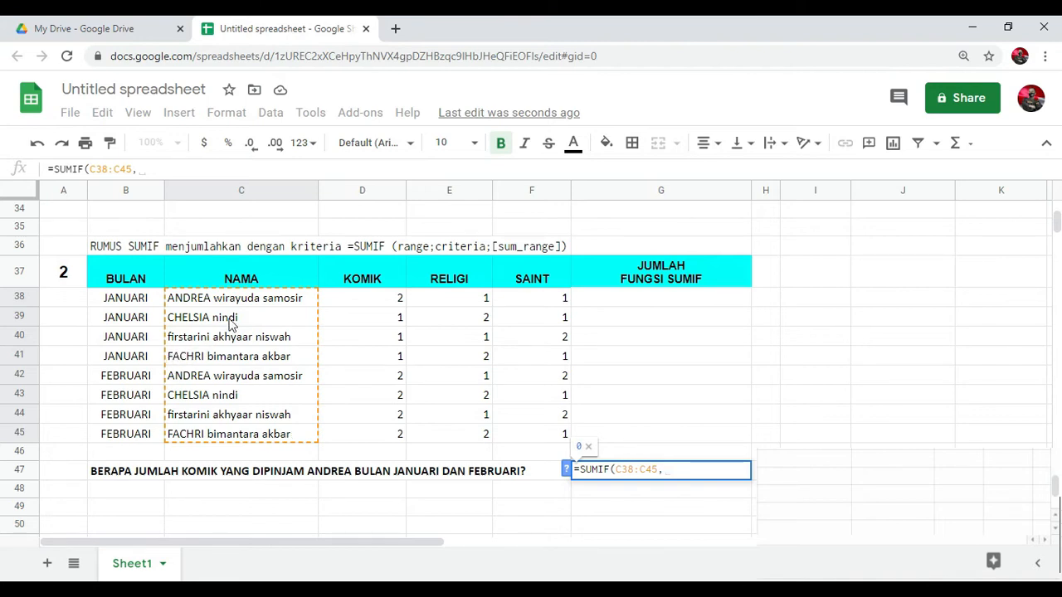
pyautogui.click(258, 307)
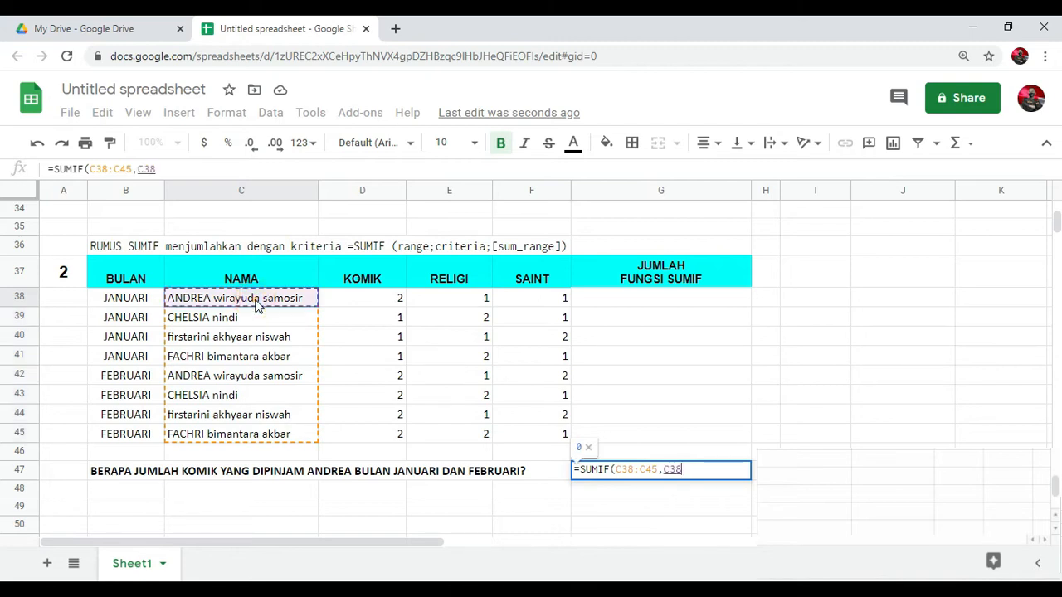
pyautogui.write(',')
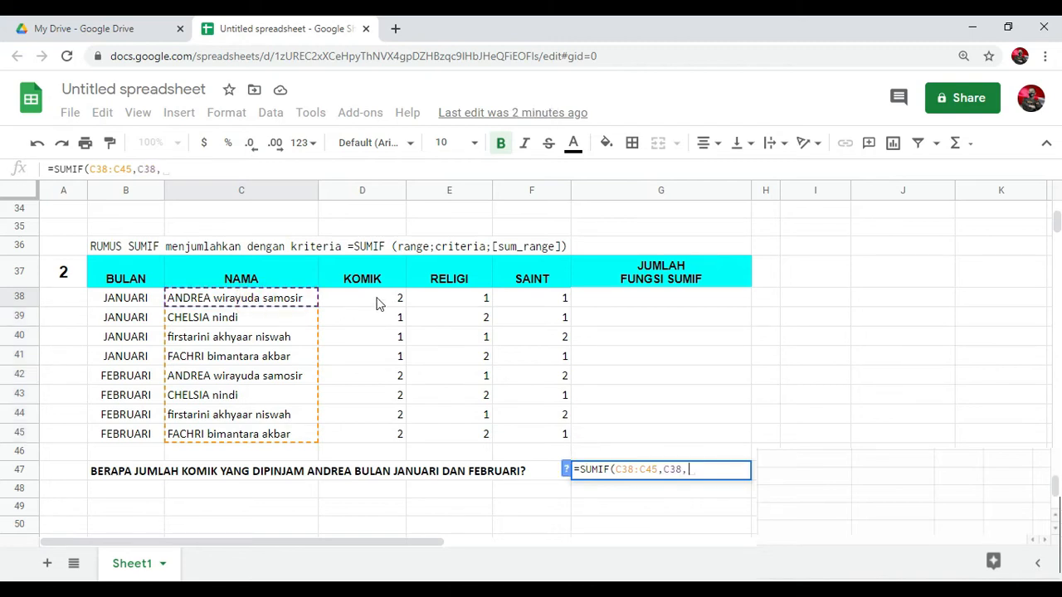
pyautogui.click(376, 300)
pyautogui.moveTo(376, 299); pyautogui.dragTo(379, 436)
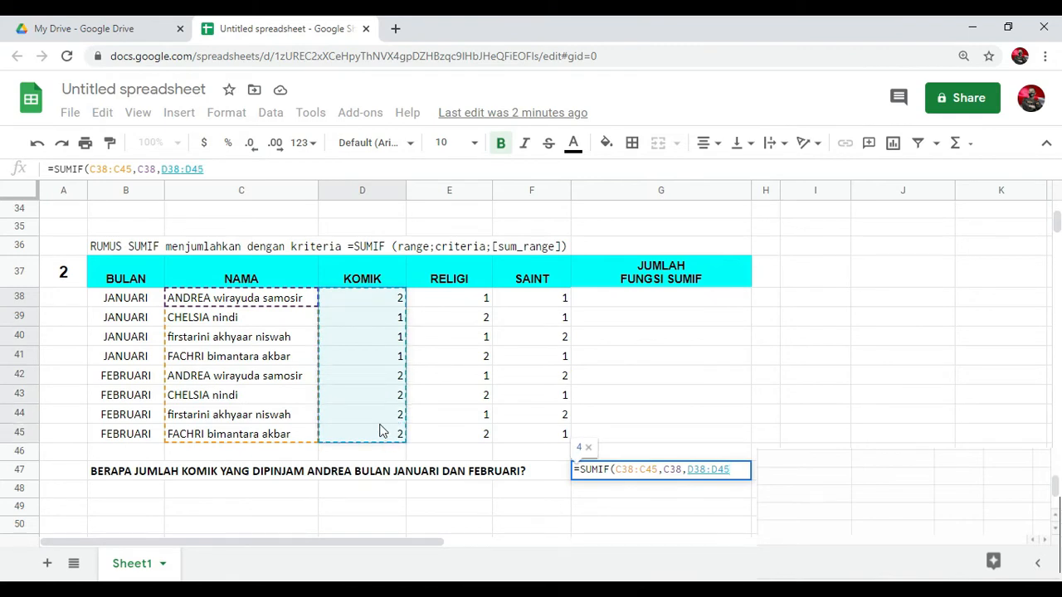
pyautogui.press('Return')
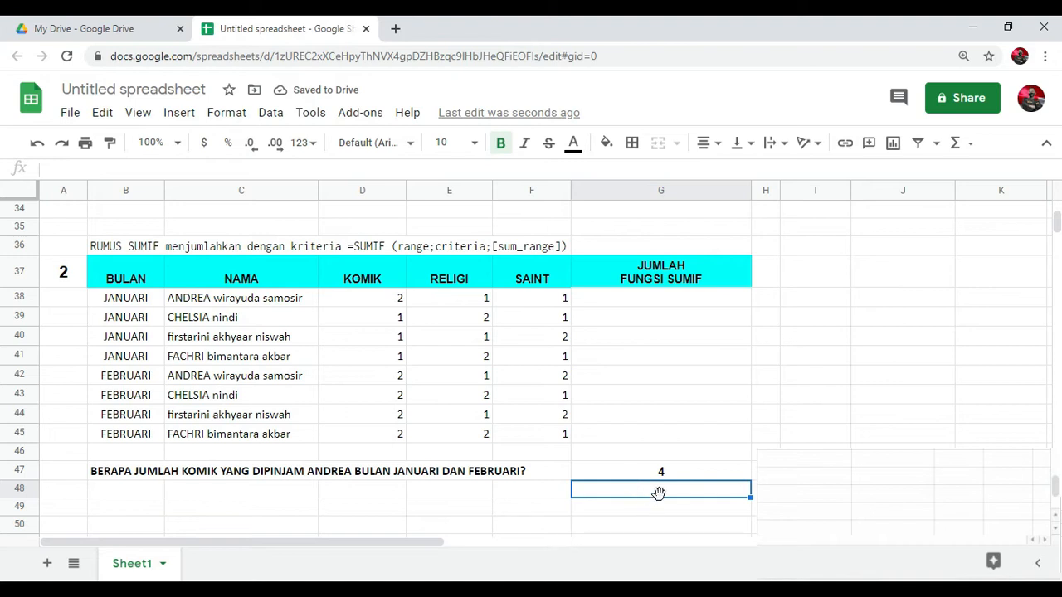
pyautogui.click(681, 473)
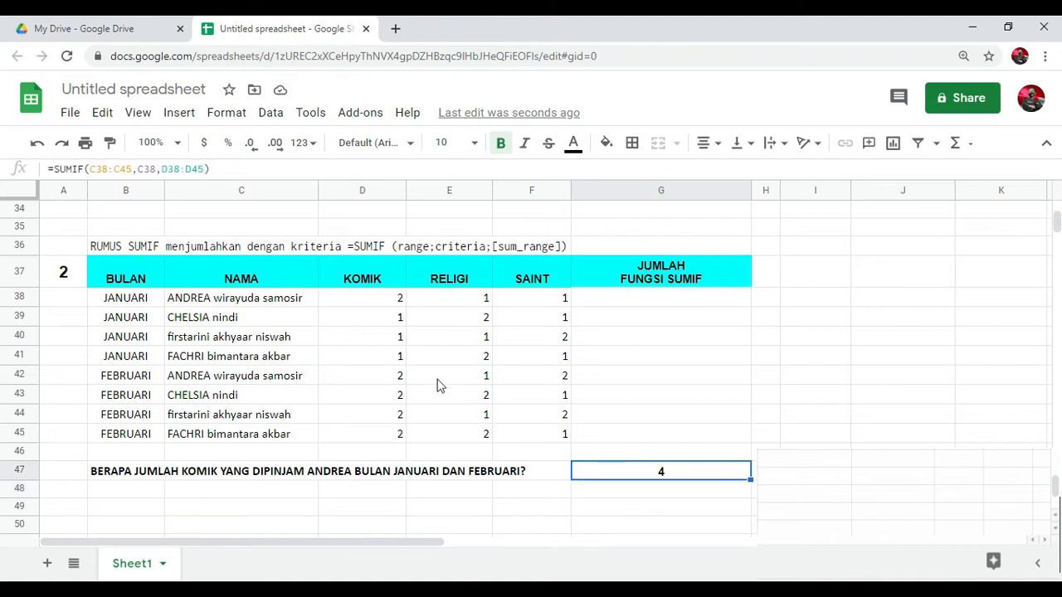
# - Set the first borrower's February comic count in D42 to 3 and check the SUMIF cell G47
pyautogui.click(391, 377)
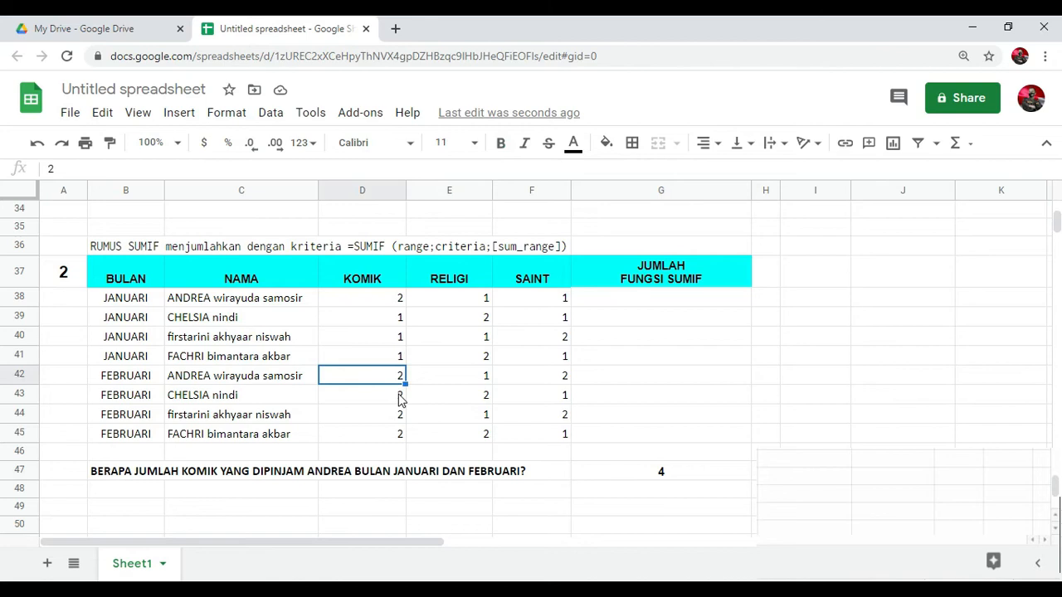
pyautogui.write('3')
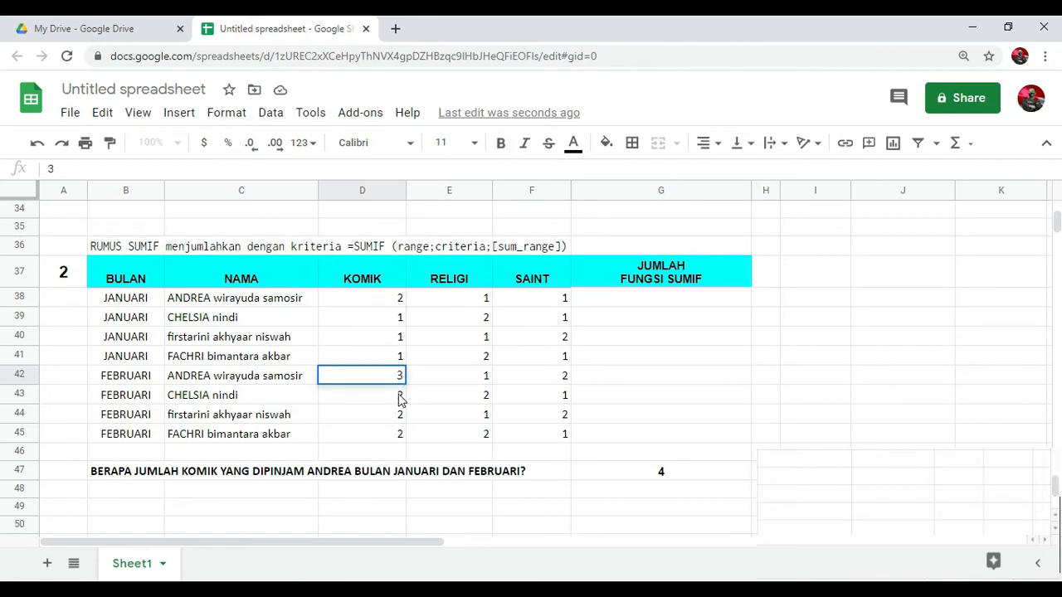
pyautogui.press('Return')
pyautogui.click(636, 474)
# - Average the first student's three scores in G54 with =AVERAGE(D54:F54) and accept the suggested autofill for G55:G57
pyautogui.scroll(-4, 614, 460)
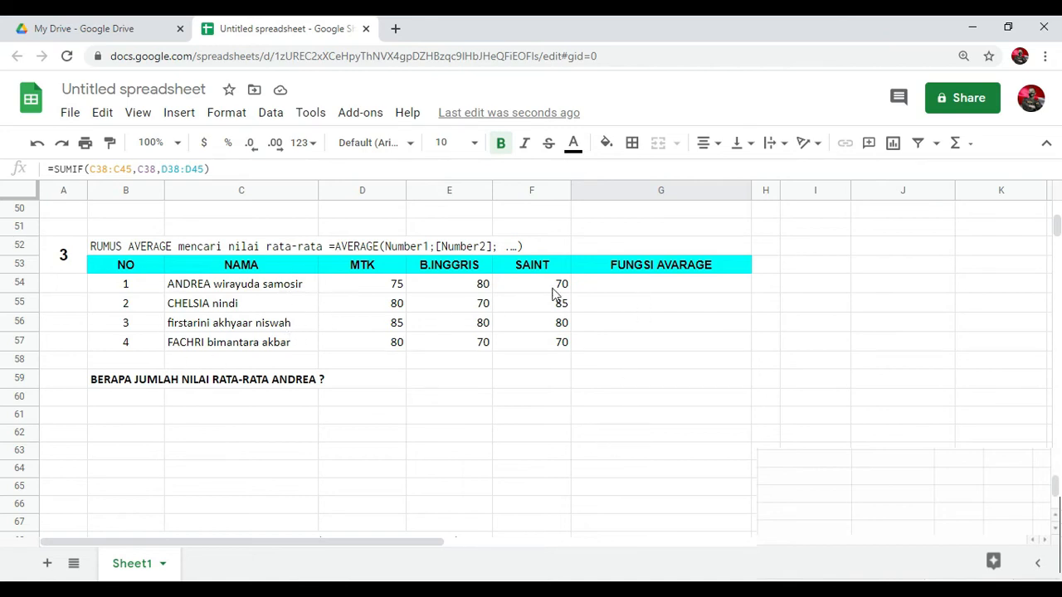
pyautogui.click(651, 285)
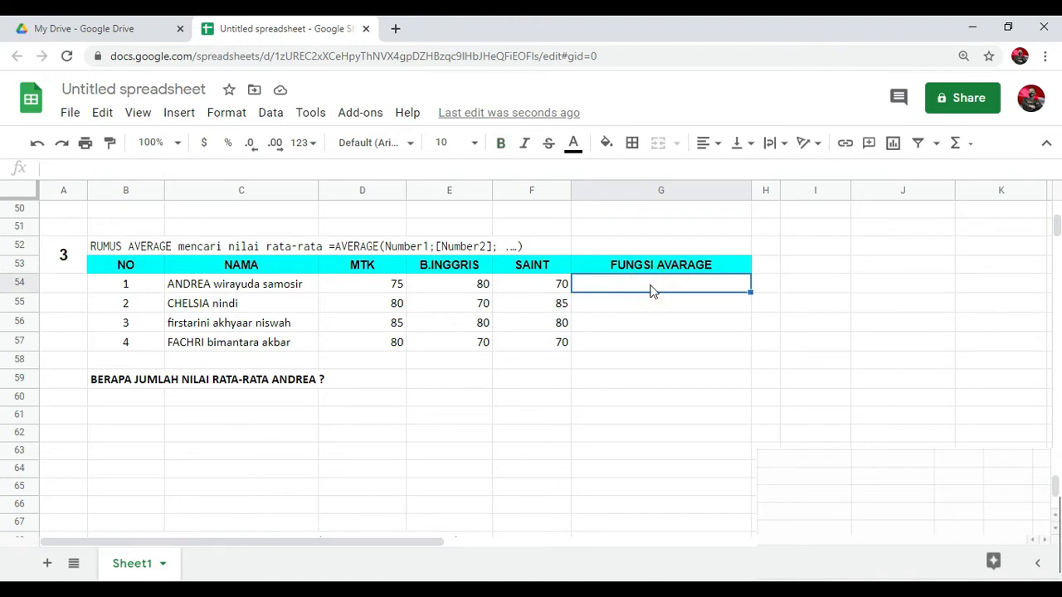
pyautogui.write('=AVERAGE(')
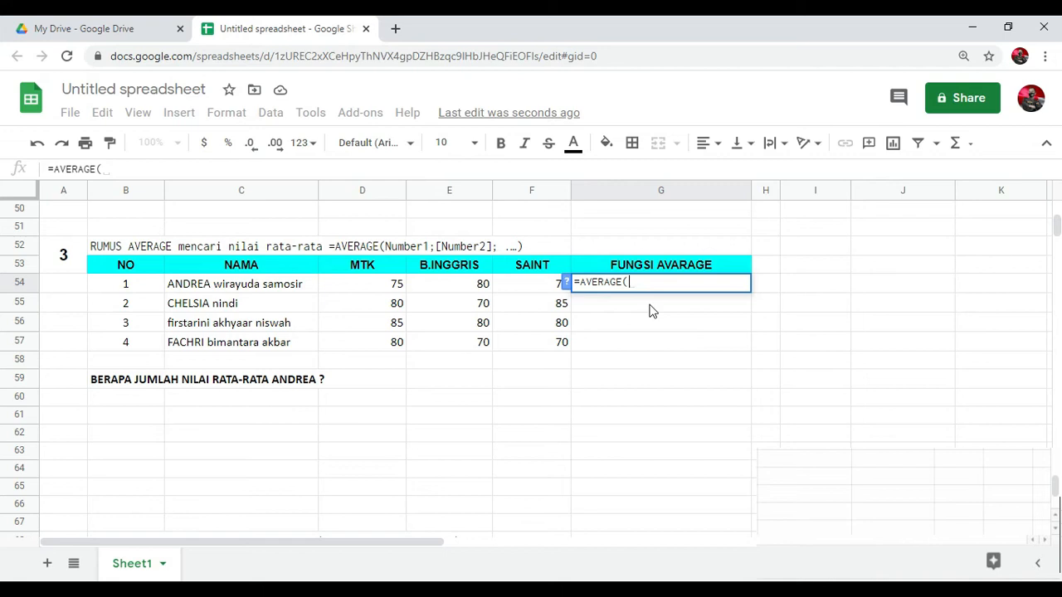
pyautogui.click(383, 288)
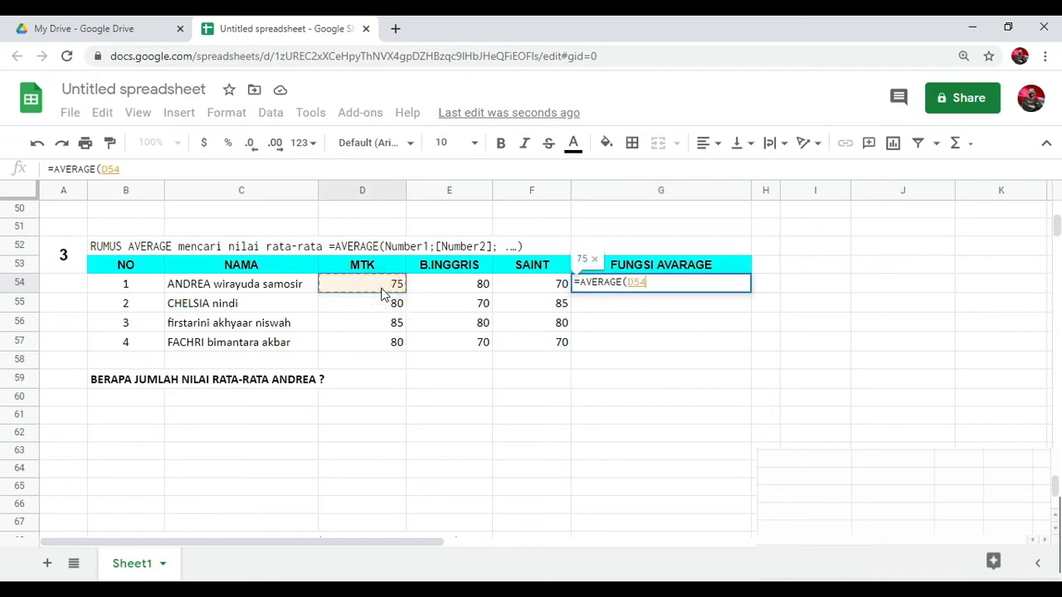
pyautogui.hotkey('shift', 'Right')
pyautogui.hotkey('shift', 'Right')
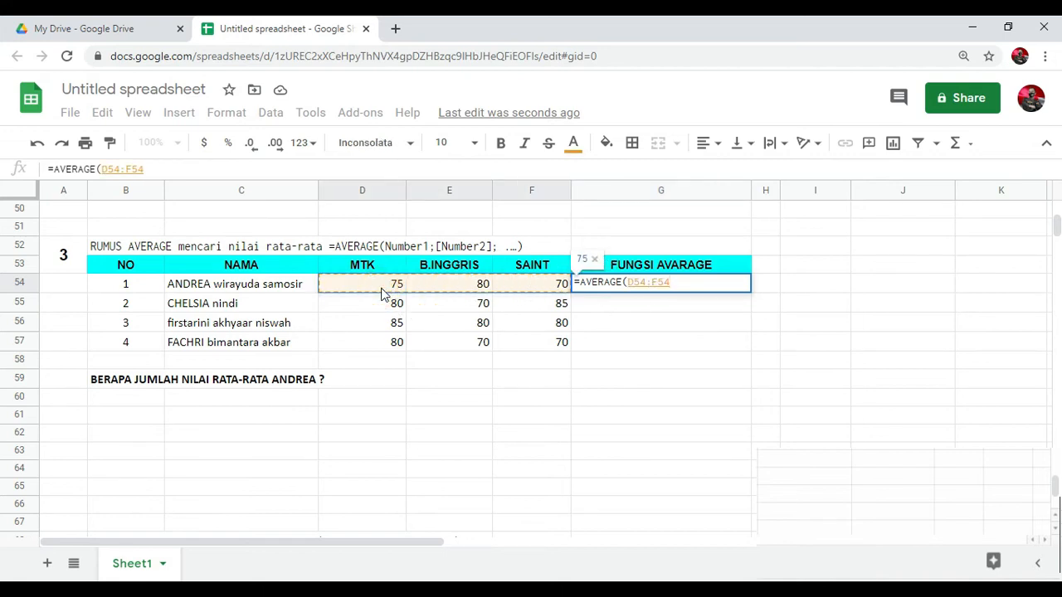
pyautogui.write(')')
pyautogui.press('Return')
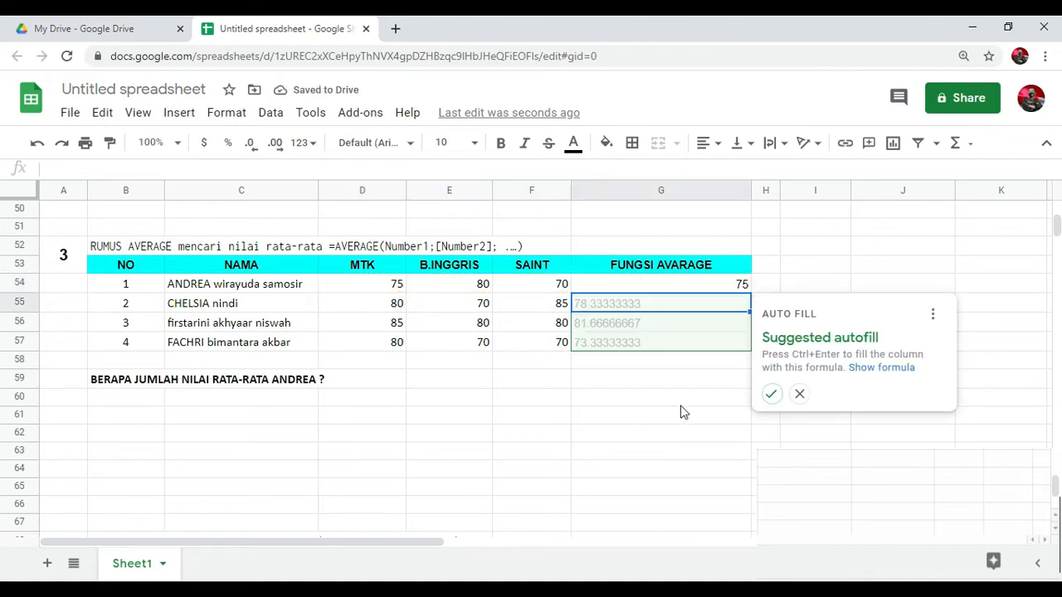
pyautogui.click(770, 395)
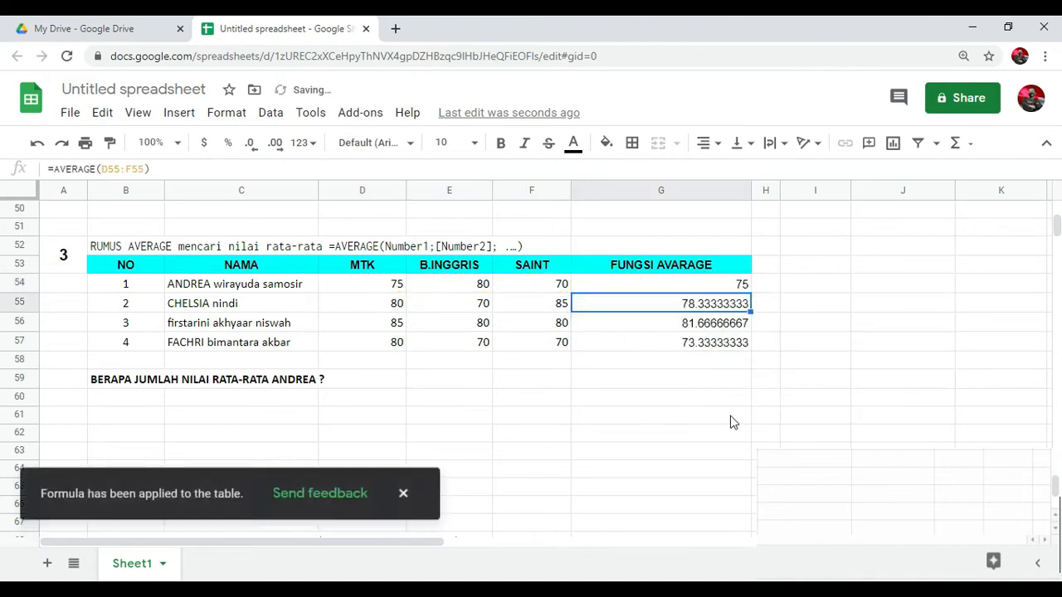
pyautogui.click(683, 419)
# - Format the averages in G54:G57 to show two decimal places
pyautogui.moveTo(716, 305); pyautogui.dragTo(719, 344)
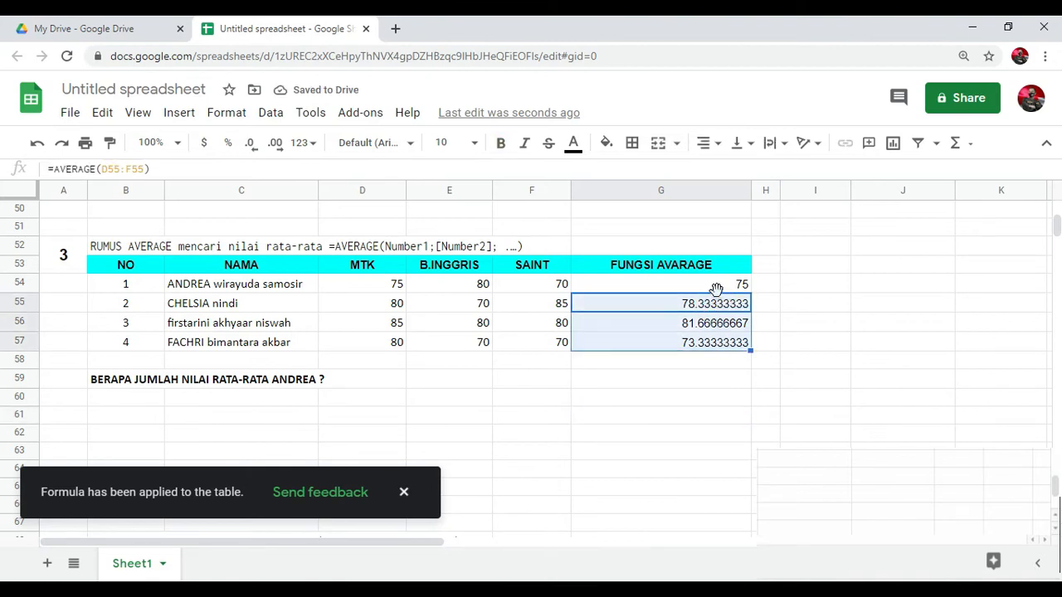
pyautogui.moveTo(715, 284); pyautogui.dragTo(718, 343)
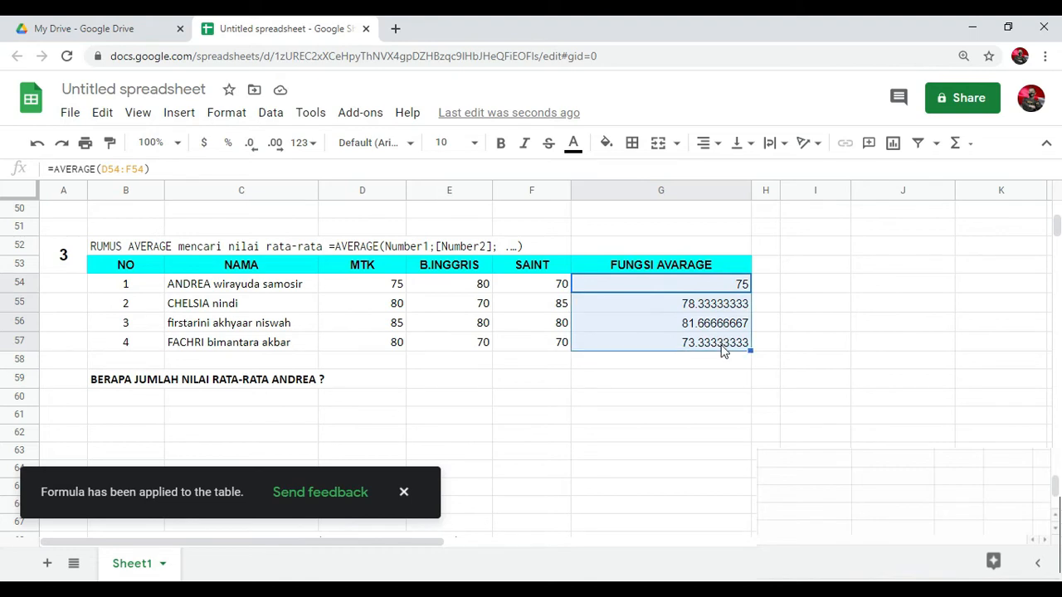
pyautogui.click(251, 150)
pyautogui.click(275, 149)
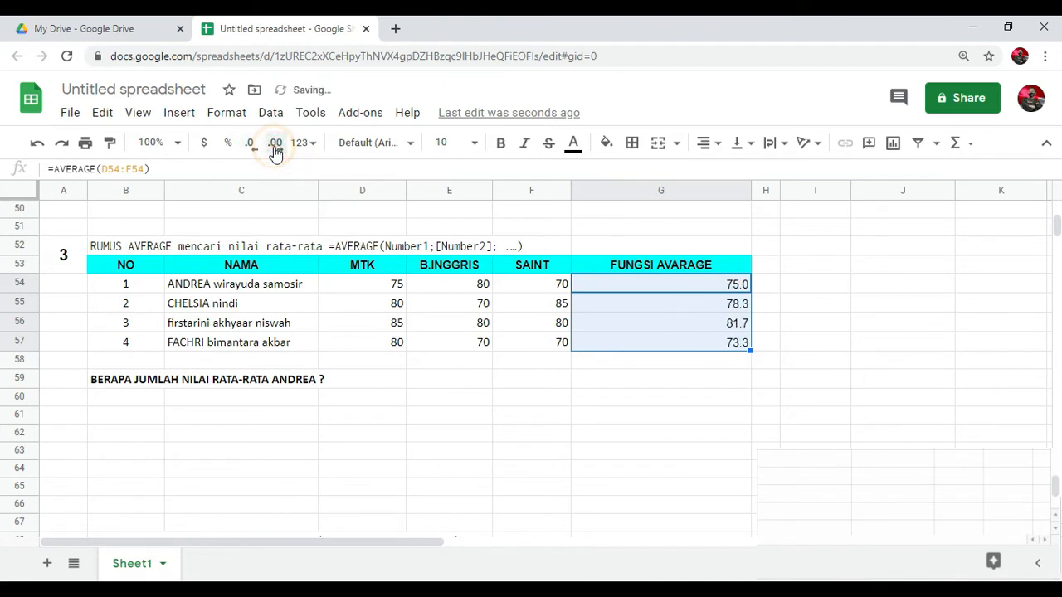
pyautogui.click(275, 150)
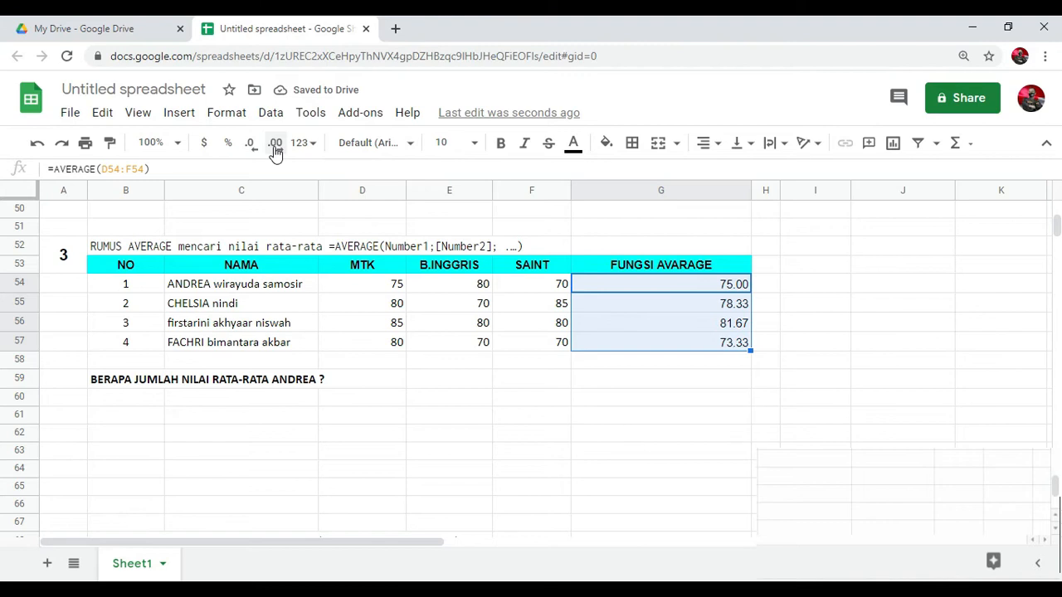
pyautogui.click(701, 387)
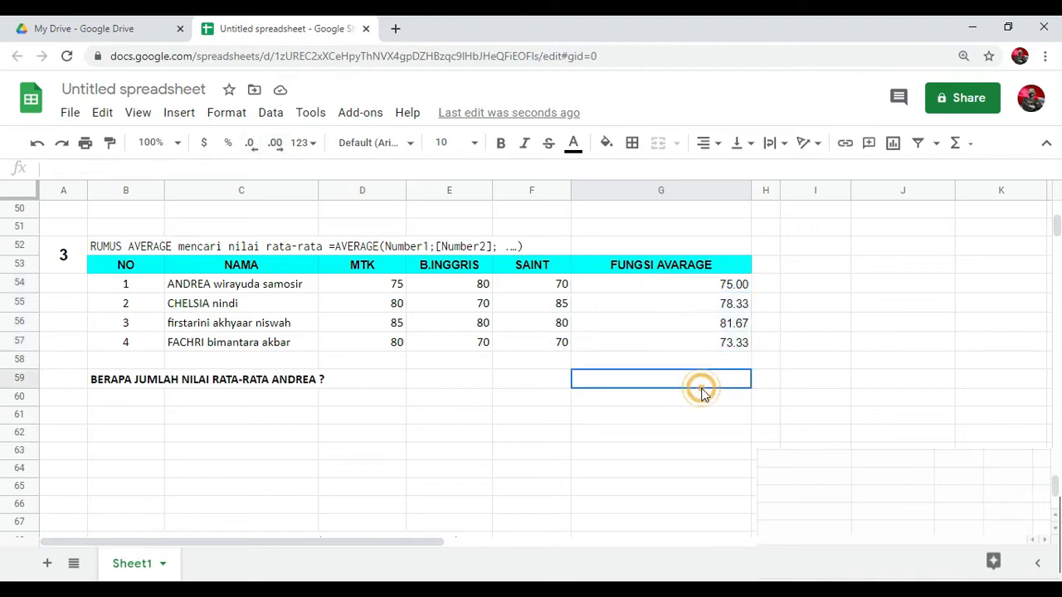
# - In cell E75, find the lowest mathematics score with a MIN of D70:D73 and compare it with the MTK column
pyautogui.scroll(-3, 498, 415)
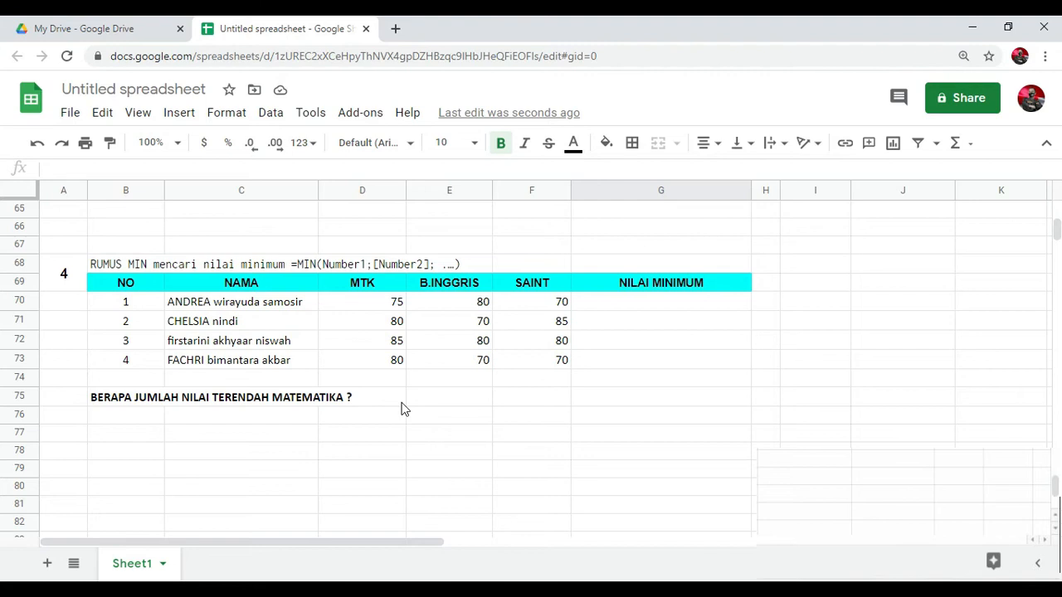
pyautogui.click(434, 406)
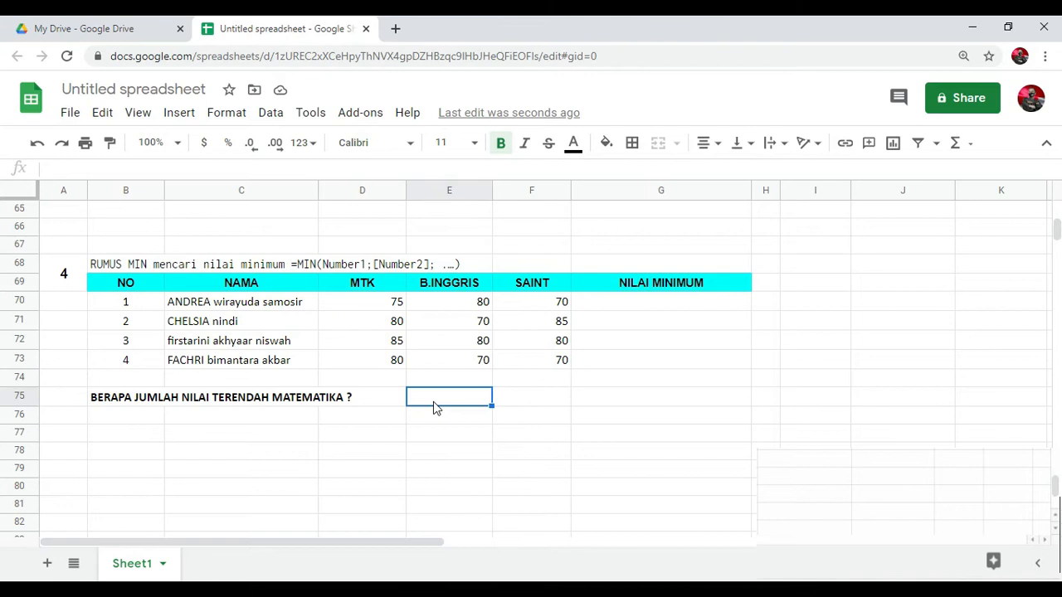
pyautogui.write('=MIN(')
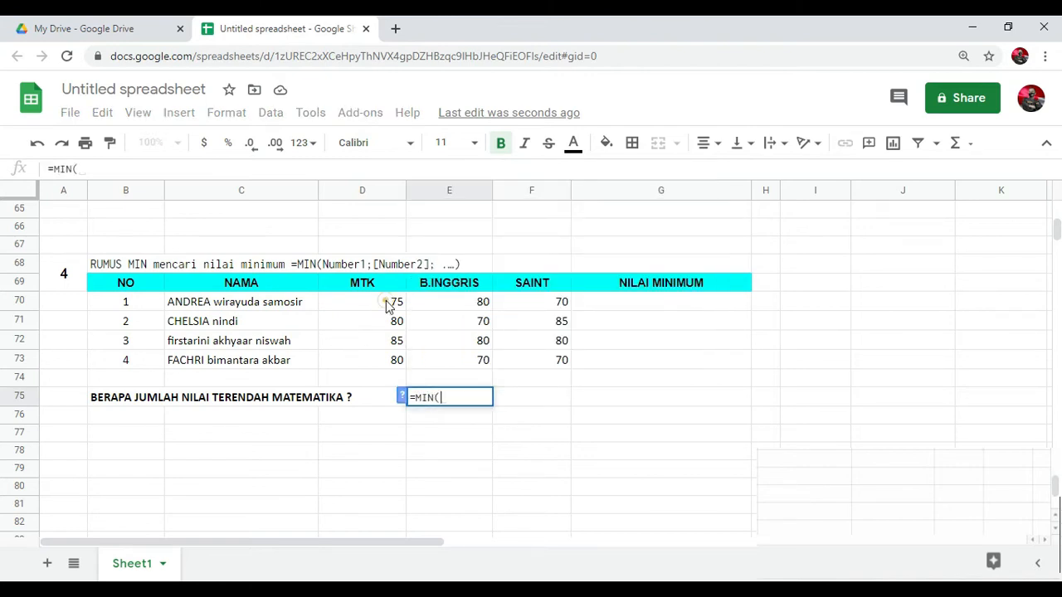
pyautogui.moveTo(389, 305); pyautogui.dragTo(390, 366)
pyautogui.press('Return')
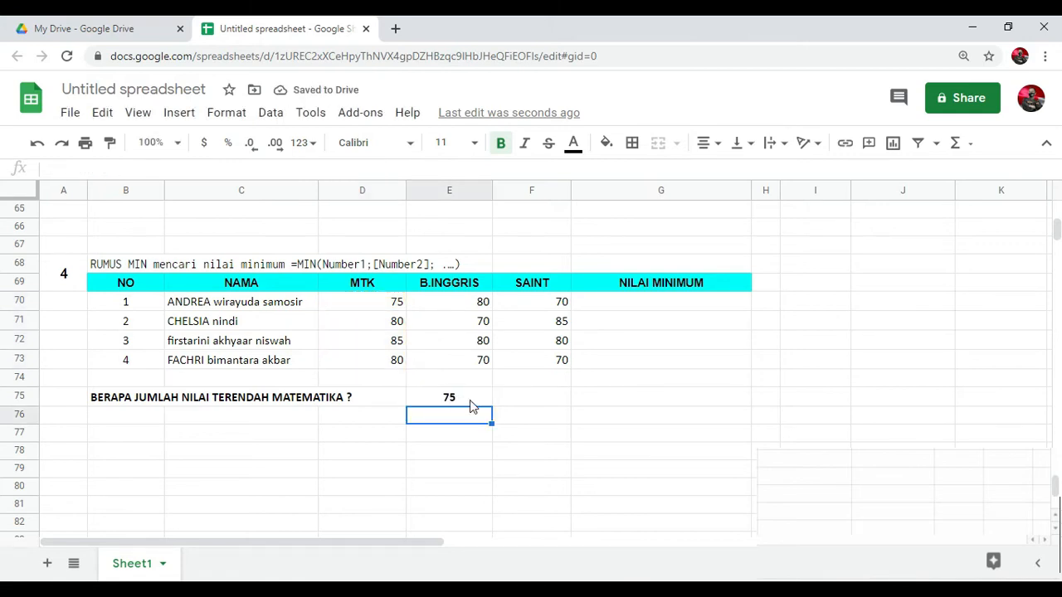
pyautogui.click(384, 305)
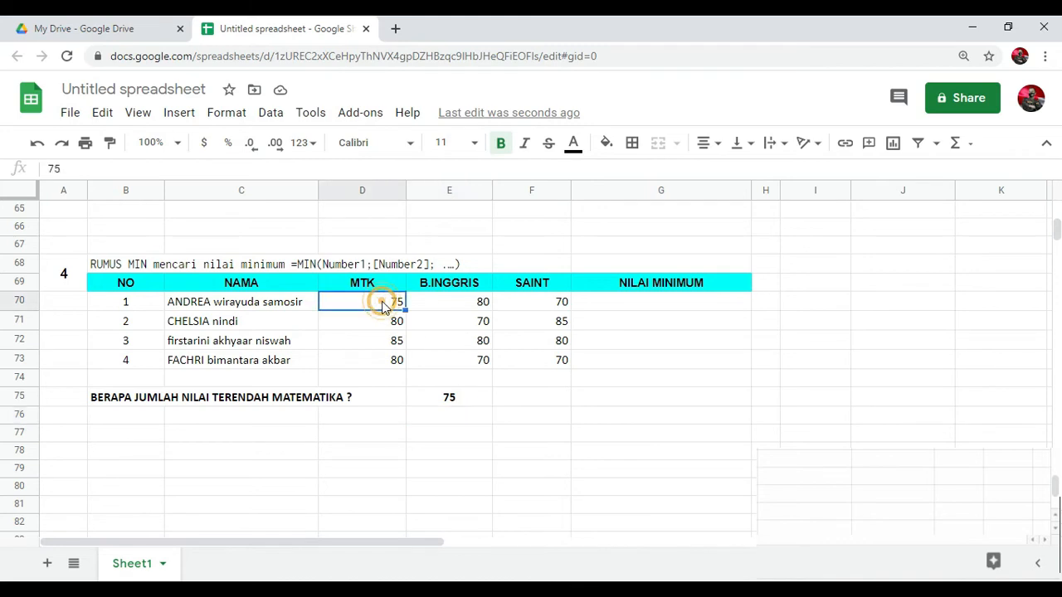
# - Find the first student's lowest score in G70 with =MIN(D70:F70) and accept the suggested autofill for G71:G73
pyautogui.click(668, 307)
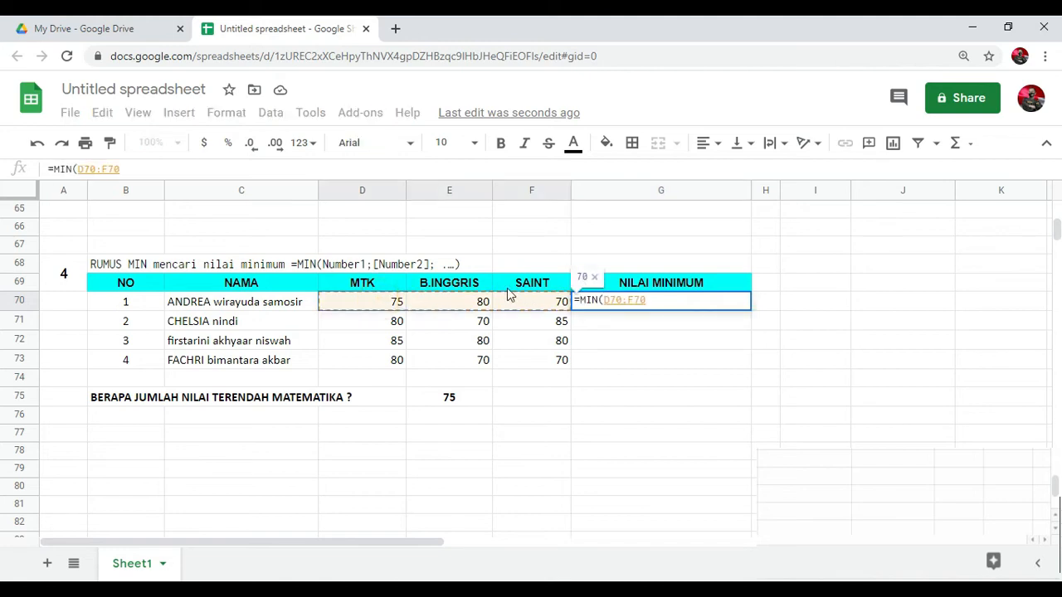
pyautogui.write(')')
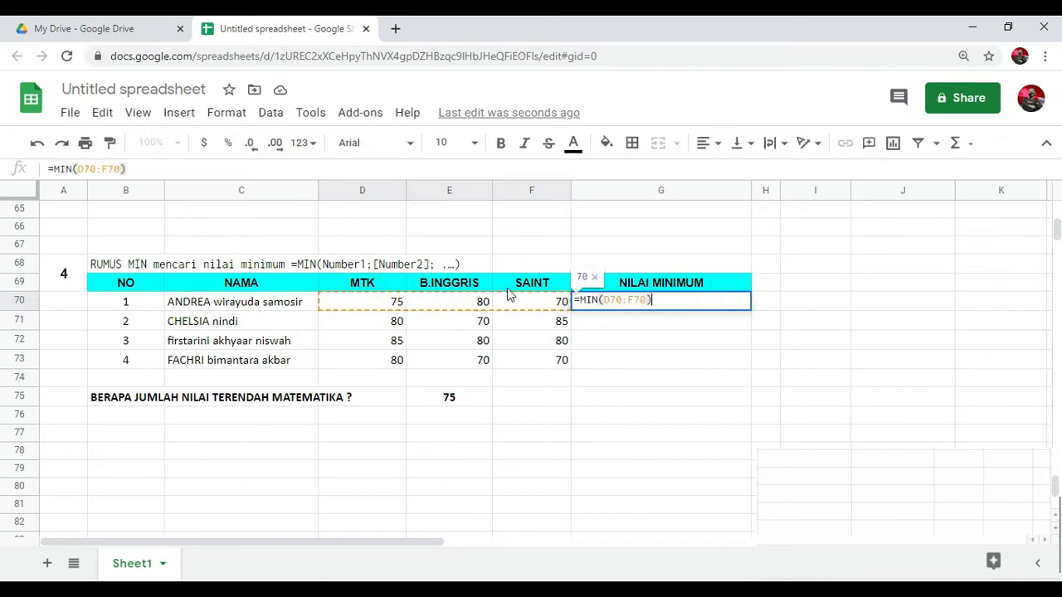
pyautogui.press('Return')
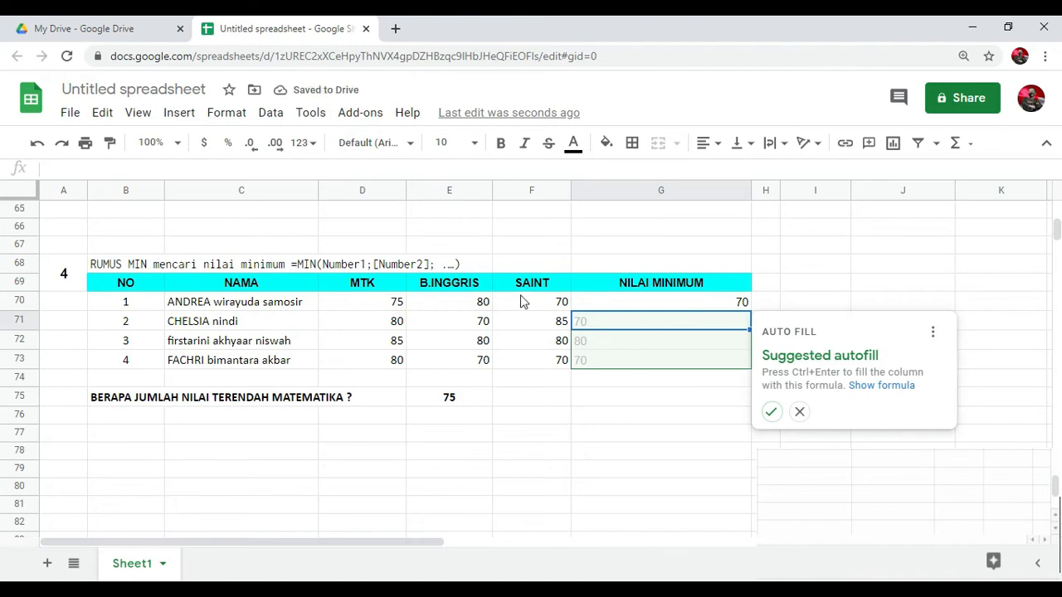
pyautogui.click(771, 413)
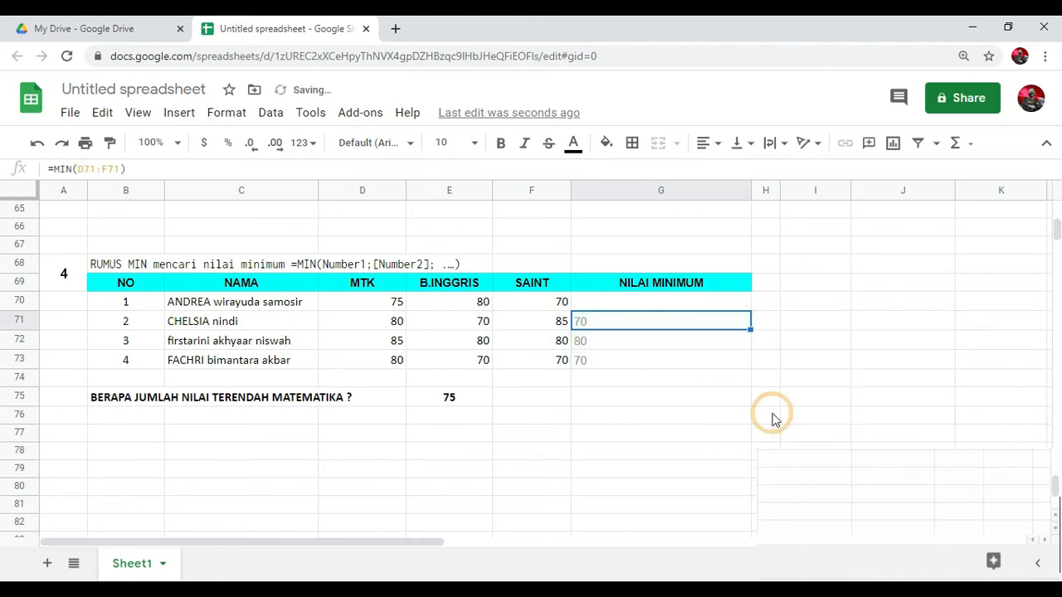
pyautogui.click(702, 396)
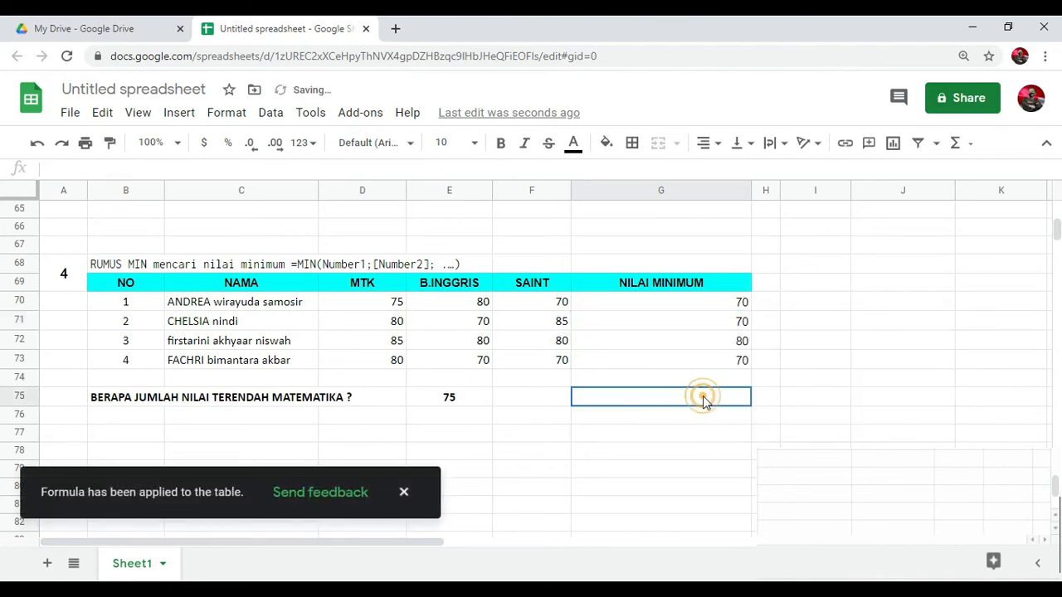
pyautogui.click(687, 326)
pyautogui.click(465, 325)
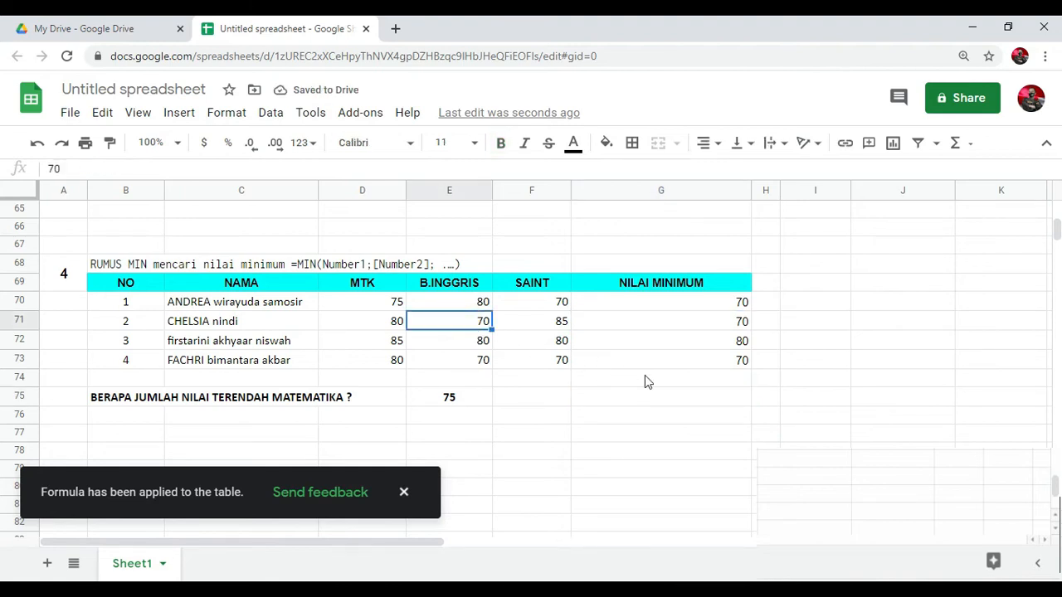
# - Compare the minimum scores in G72 and G73 with the subject scores in the same rows
pyautogui.click(677, 343)
pyautogui.click(538, 349)
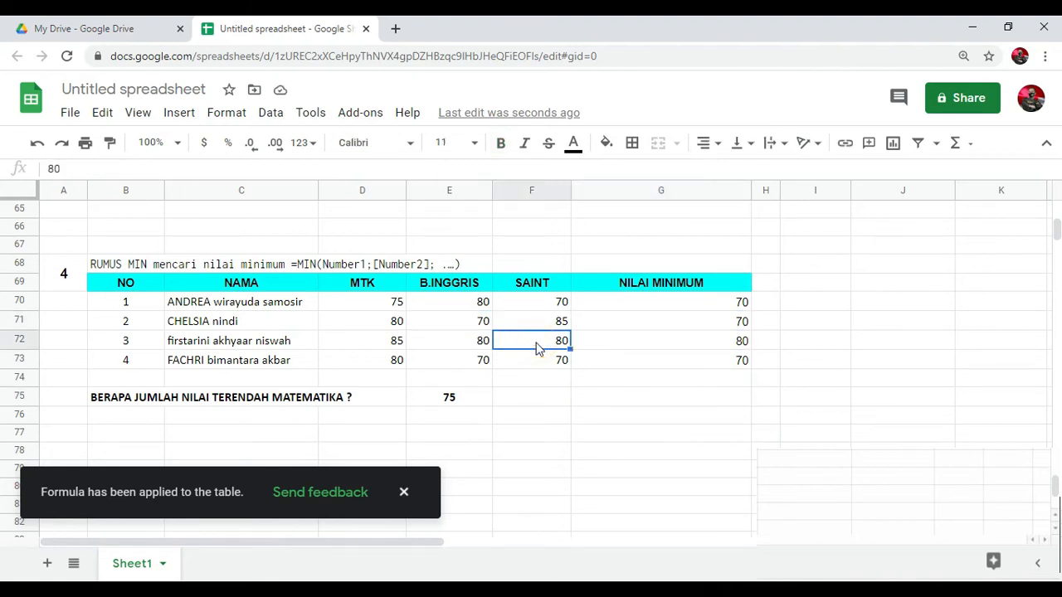
pyautogui.click(664, 361)
pyautogui.click(523, 364)
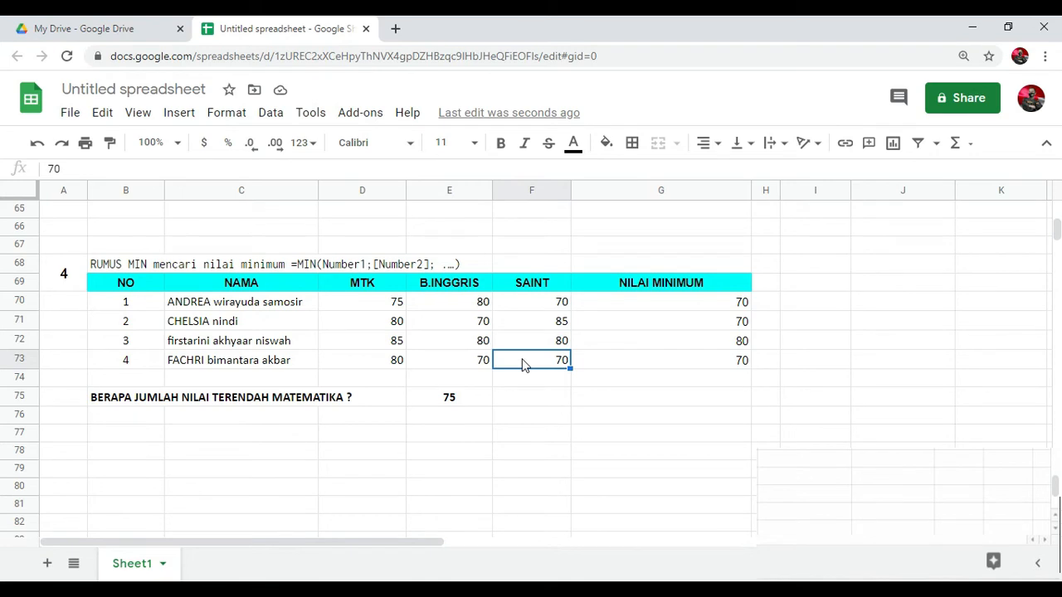
# - In cell D92, find the highest SAINT score with =MAX(F87:F90)
pyautogui.scroll(-5, 523, 365)
pyautogui.click(381, 362)
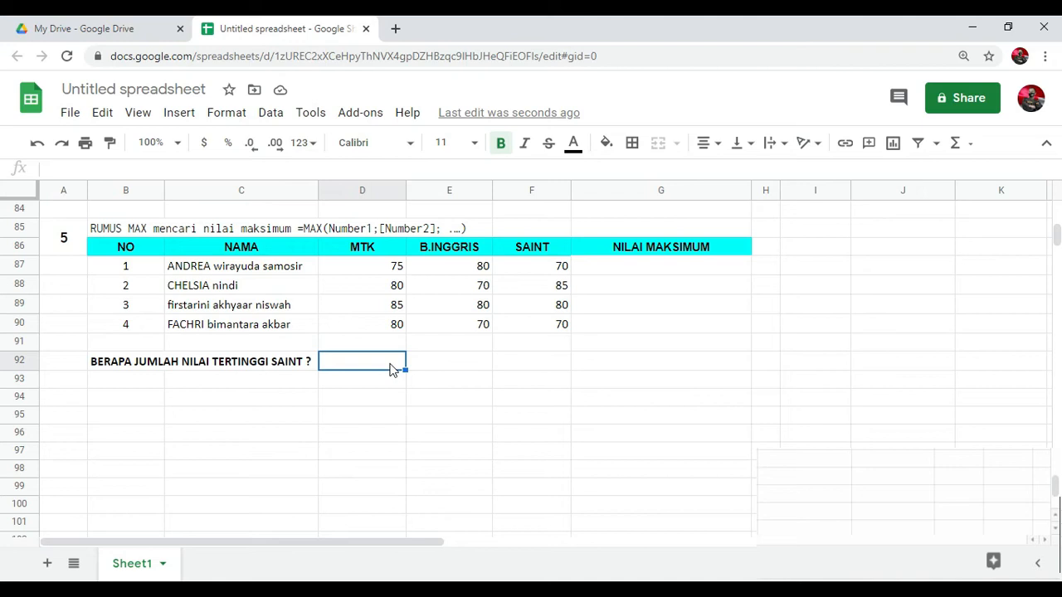
pyautogui.write('=MAX(')
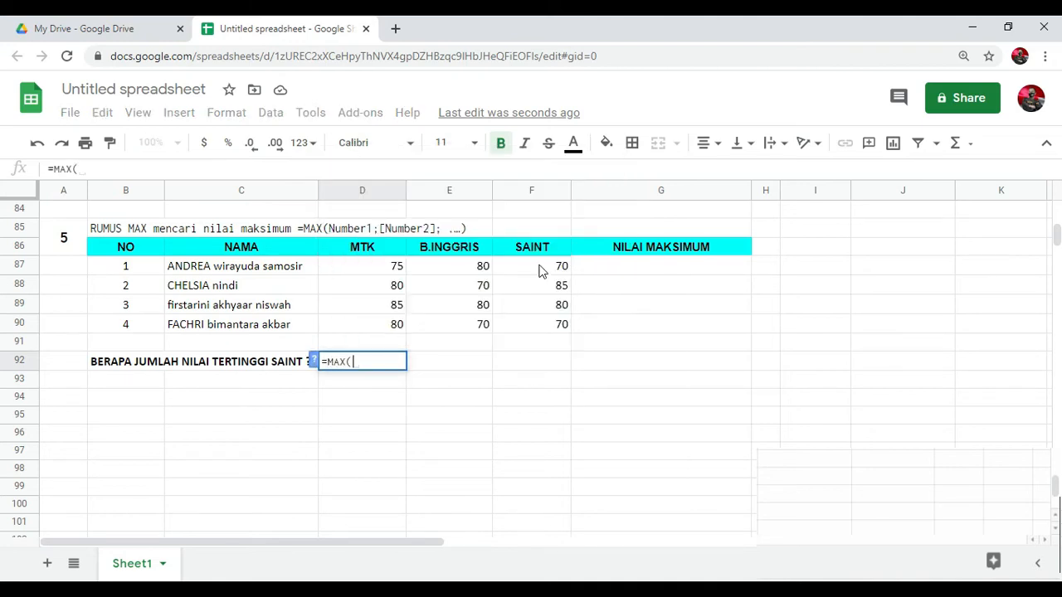
pyautogui.moveTo(539, 267); pyautogui.dragTo(545, 326)
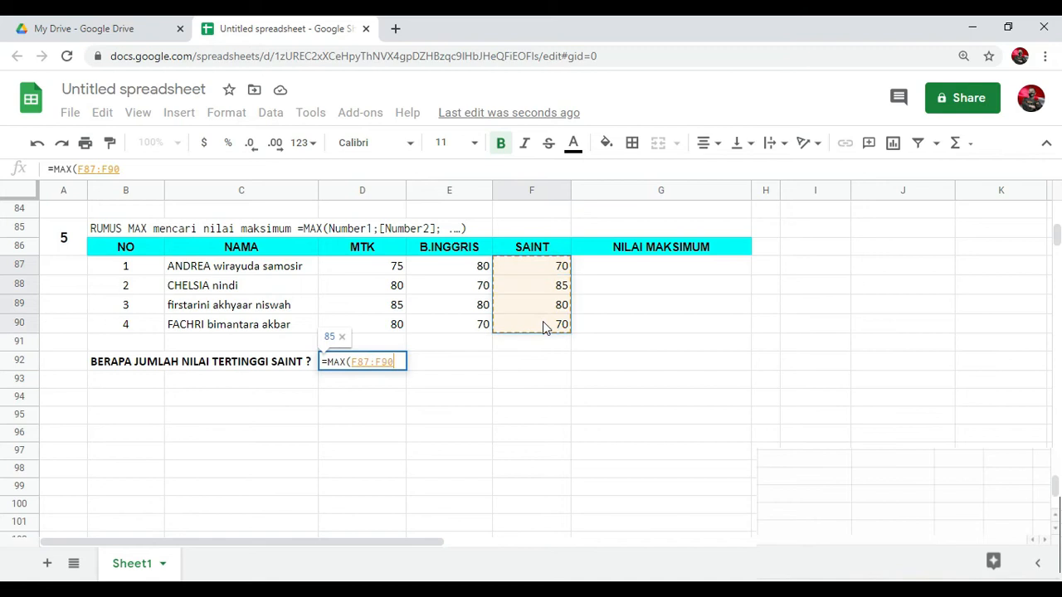
pyautogui.press('Return')
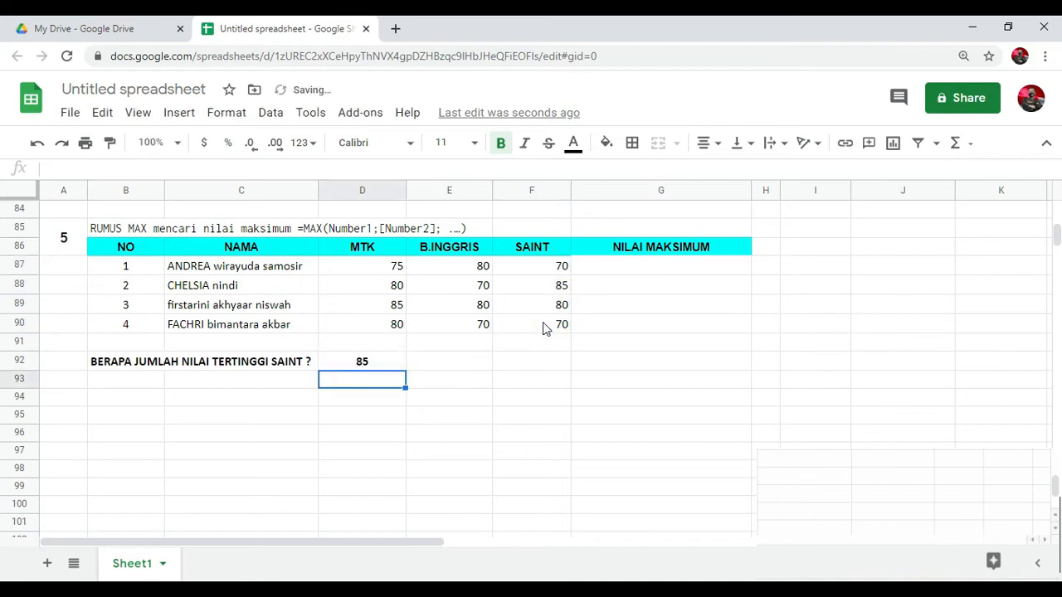
pyautogui.click(391, 362)
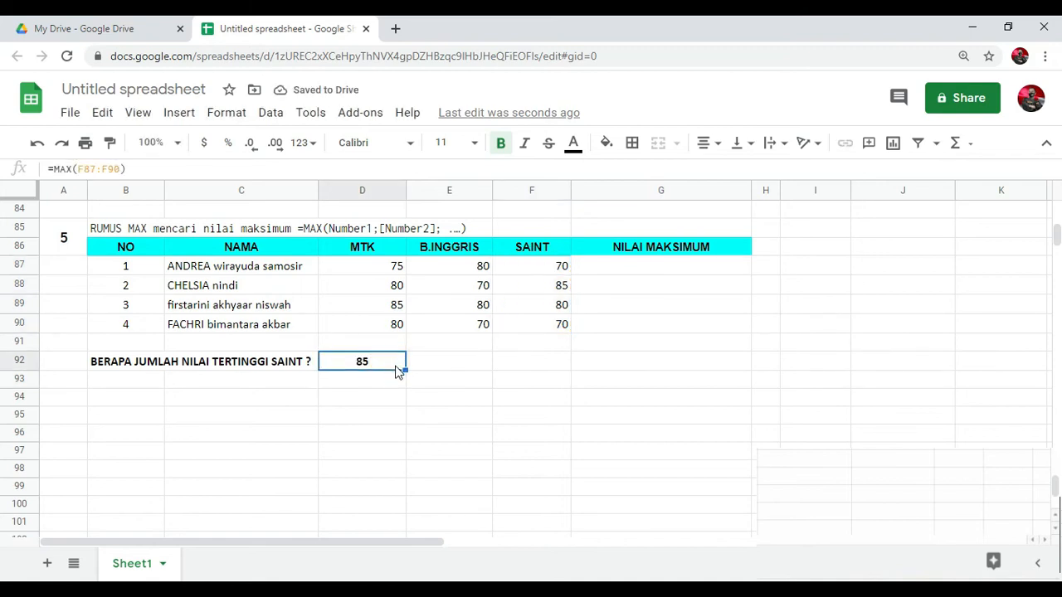
# - Find the first student's highest score in G87 with =MAX(D87:F87) and accept the suggested autofill for G88:G90
pyautogui.click(627, 267)
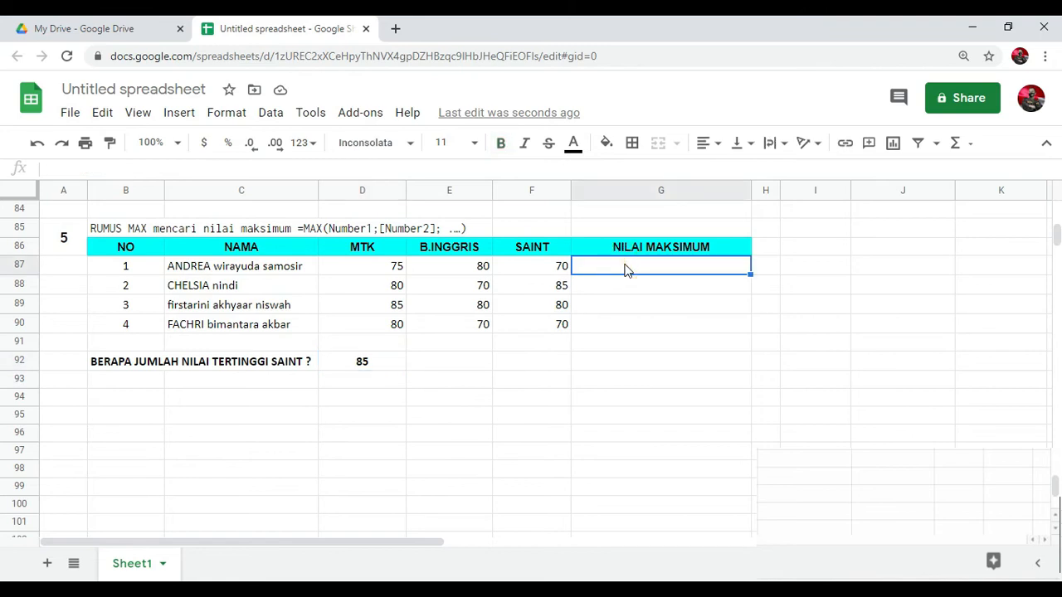
pyautogui.write('=MAX')
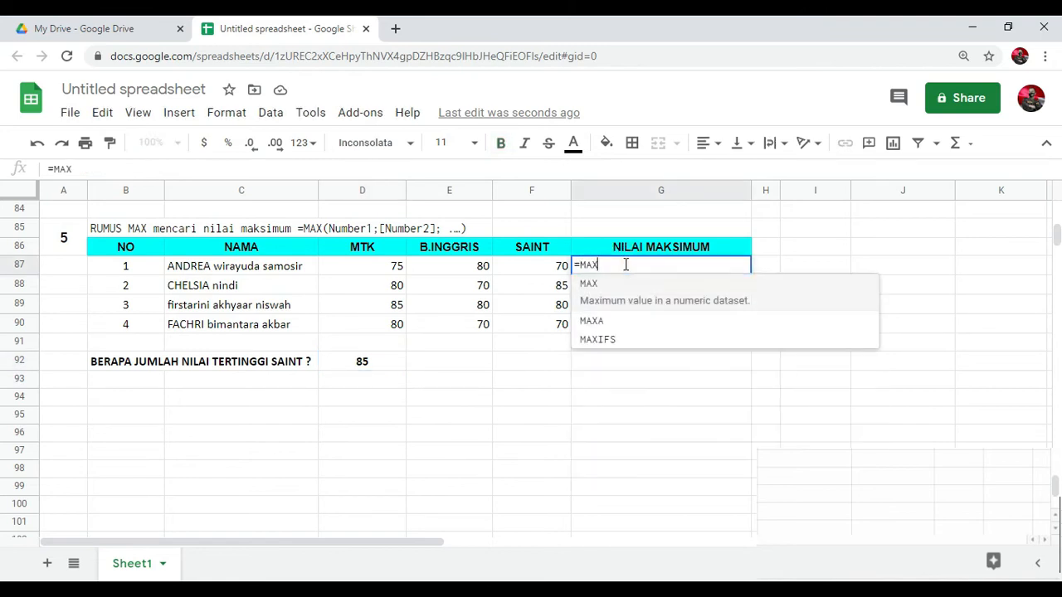
pyautogui.write('(')
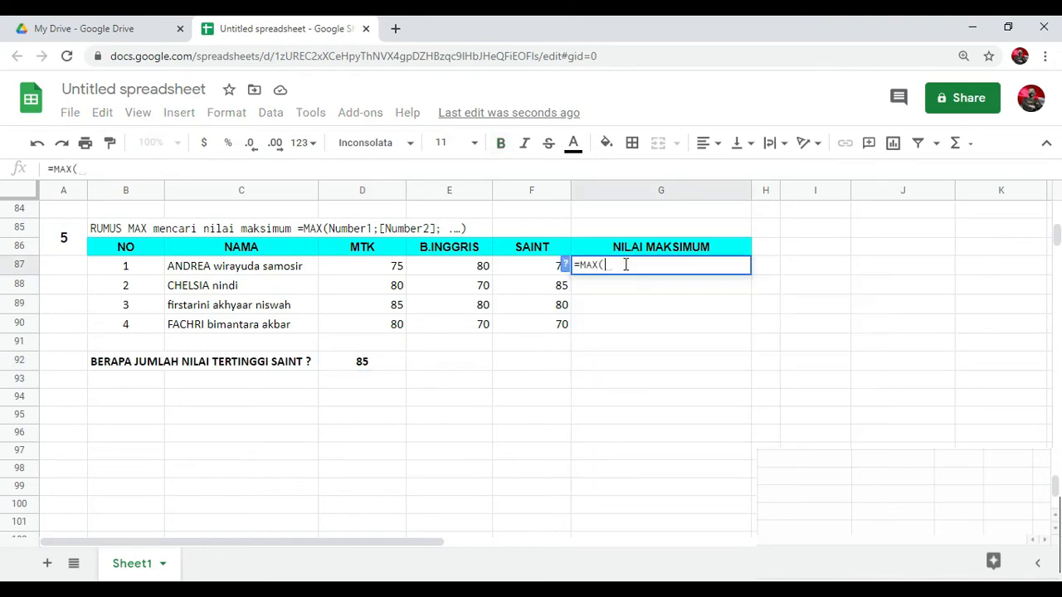
pyautogui.click(365, 270)
pyautogui.hotkey('shift', 'Right')
pyautogui.hotkey('shift', 'Right')
pyautogui.write(')')
pyautogui.press('Return')
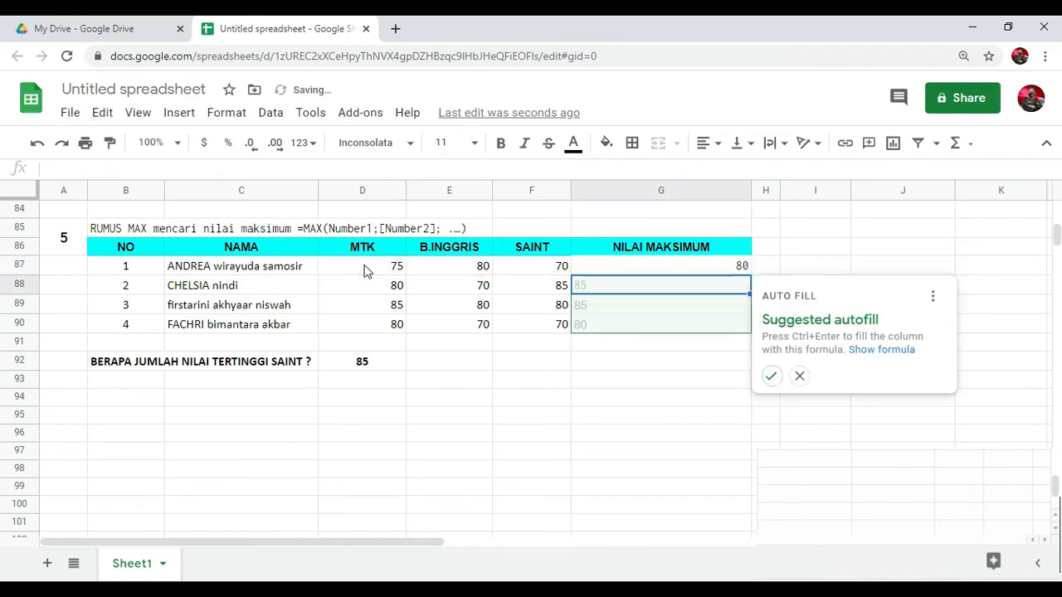
pyautogui.click(770, 376)
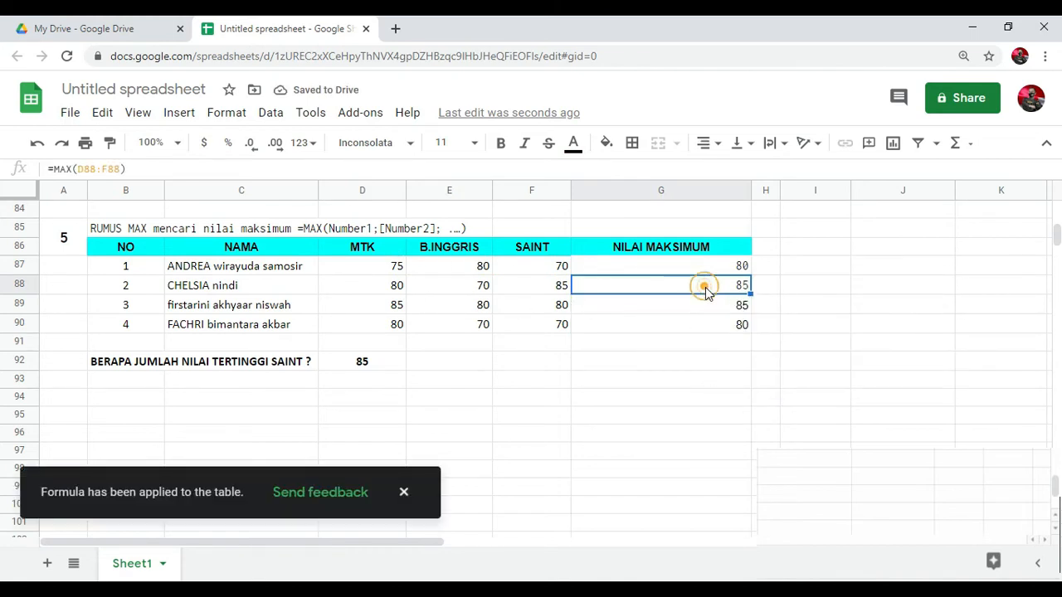
# - Compare the maximum scores in G88:G90 with each student's subject scores
pyautogui.click(558, 290)
pyautogui.click(634, 309)
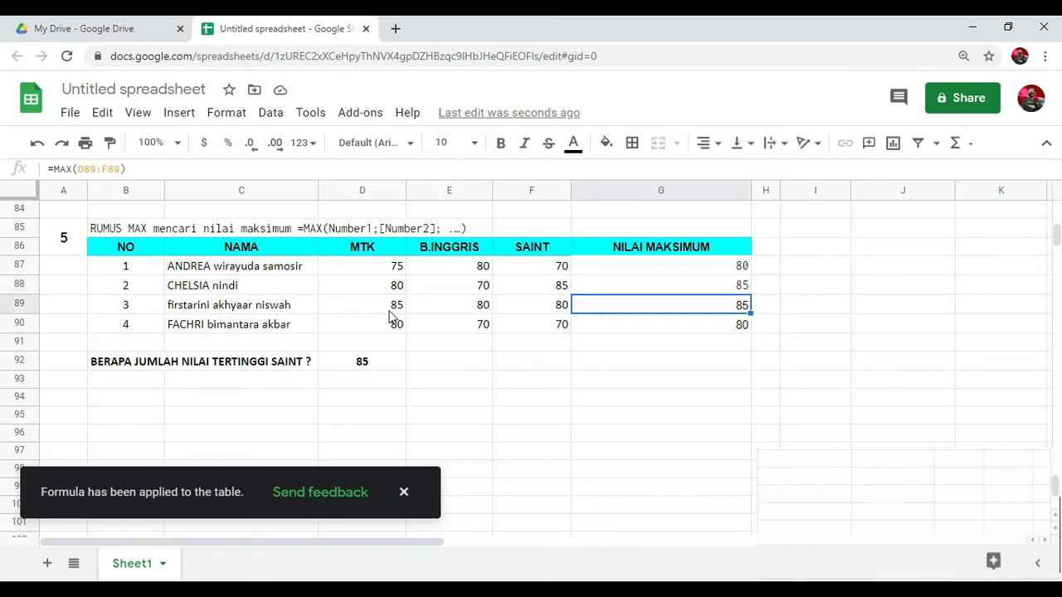
pyautogui.click(393, 307)
pyautogui.click(637, 324)
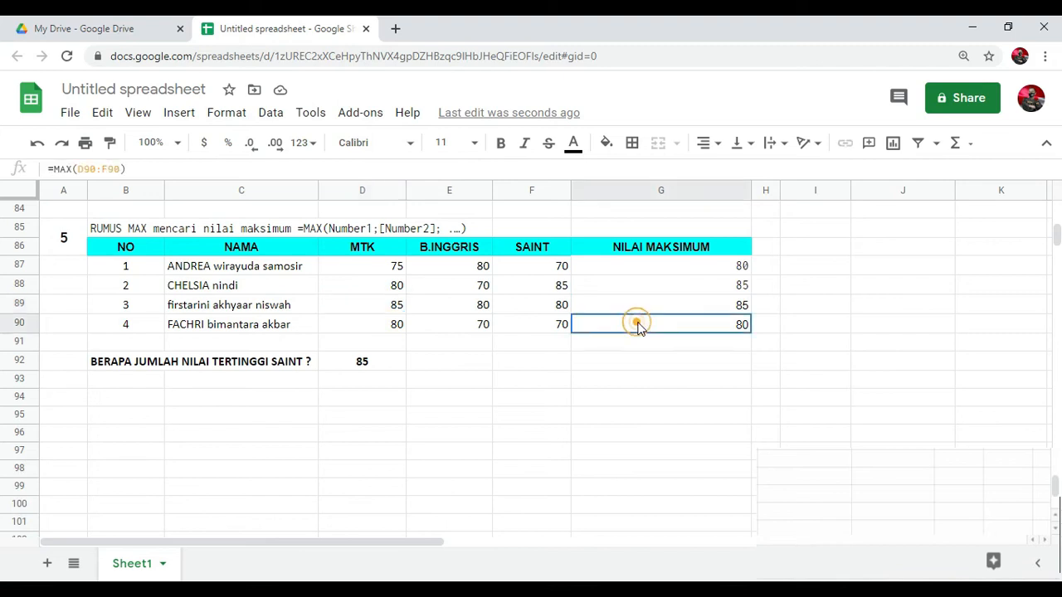
pyautogui.click(340, 326)
pyautogui.click(650, 326)
# - Convert the first student's name to capitals in G105 with =UPPER(C105) and accept the suggested autofill for G106:G108
pyautogui.scroll(-4, 447, 435)
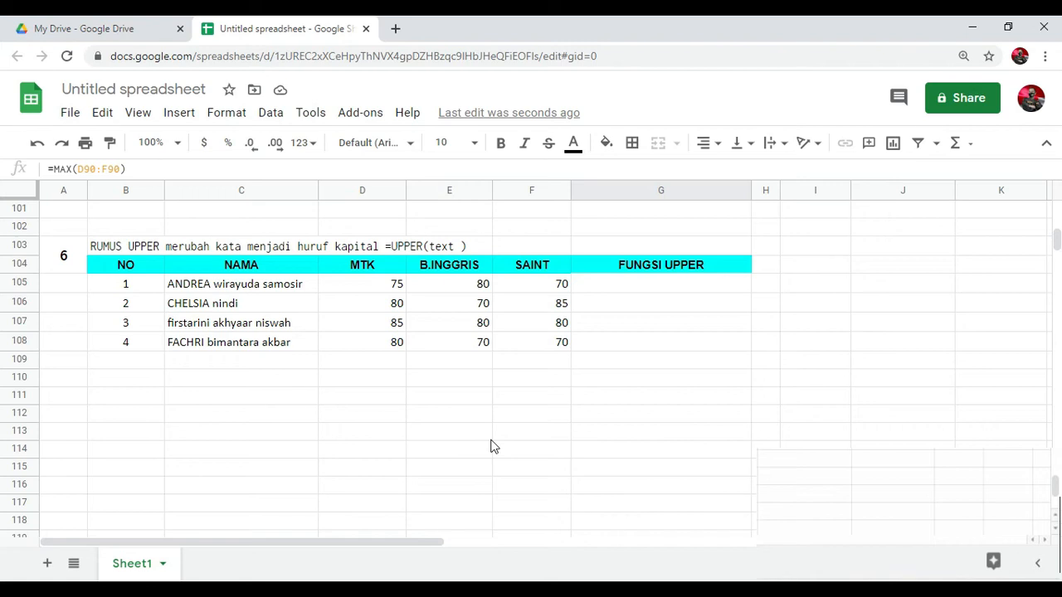
pyautogui.click(670, 286)
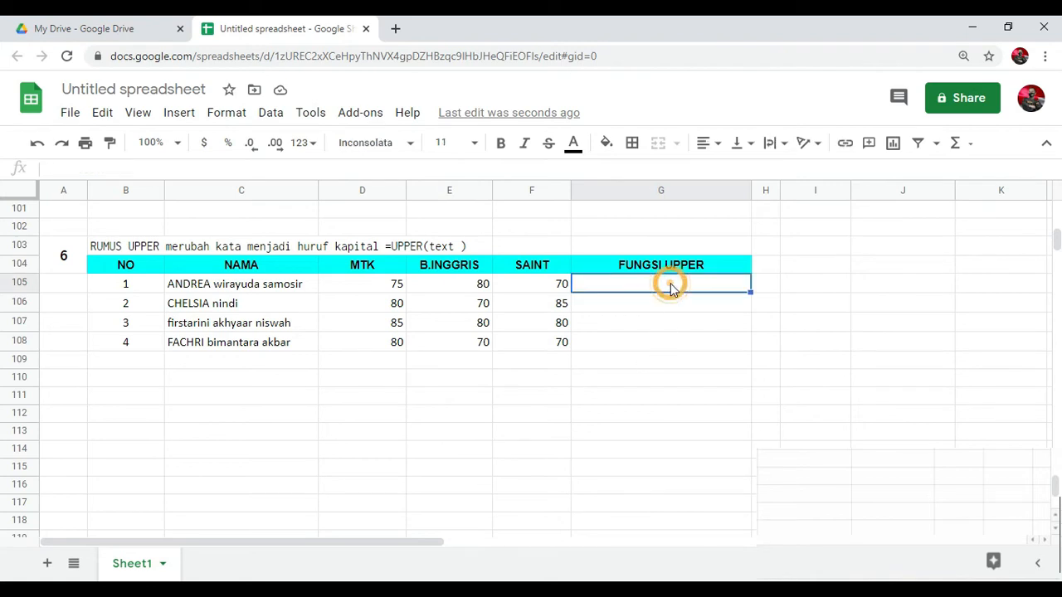
pyautogui.write('=UPPER')
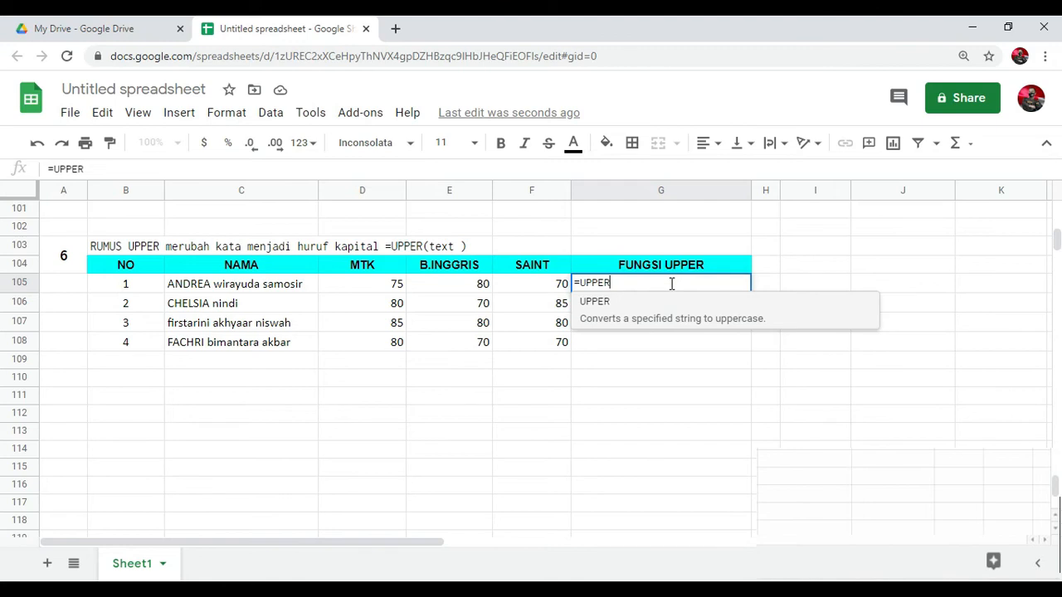
pyautogui.write('(')
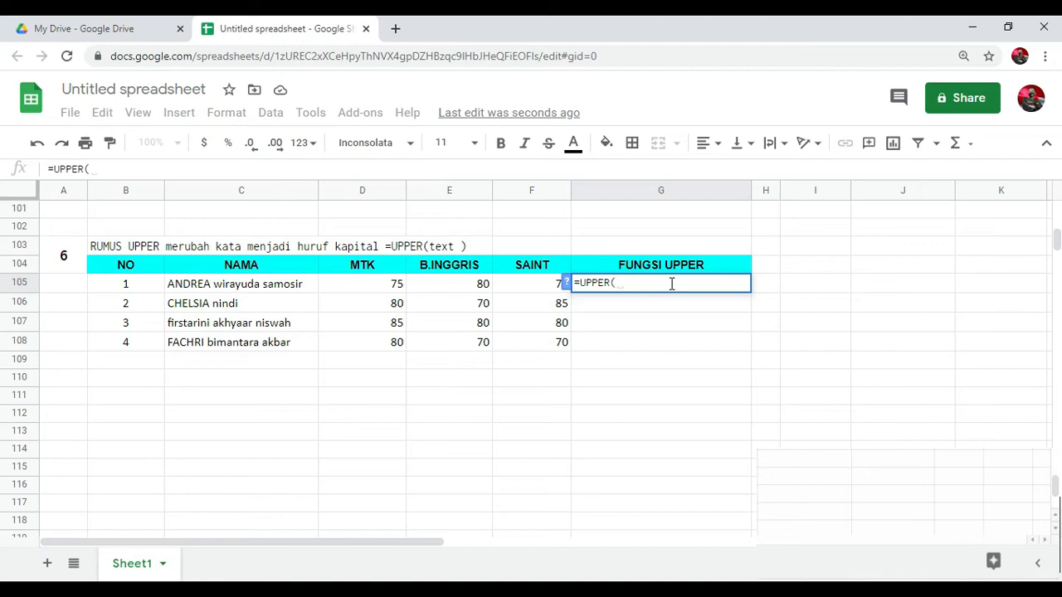
pyautogui.click(267, 291)
pyautogui.write(')')
pyautogui.press('Return')
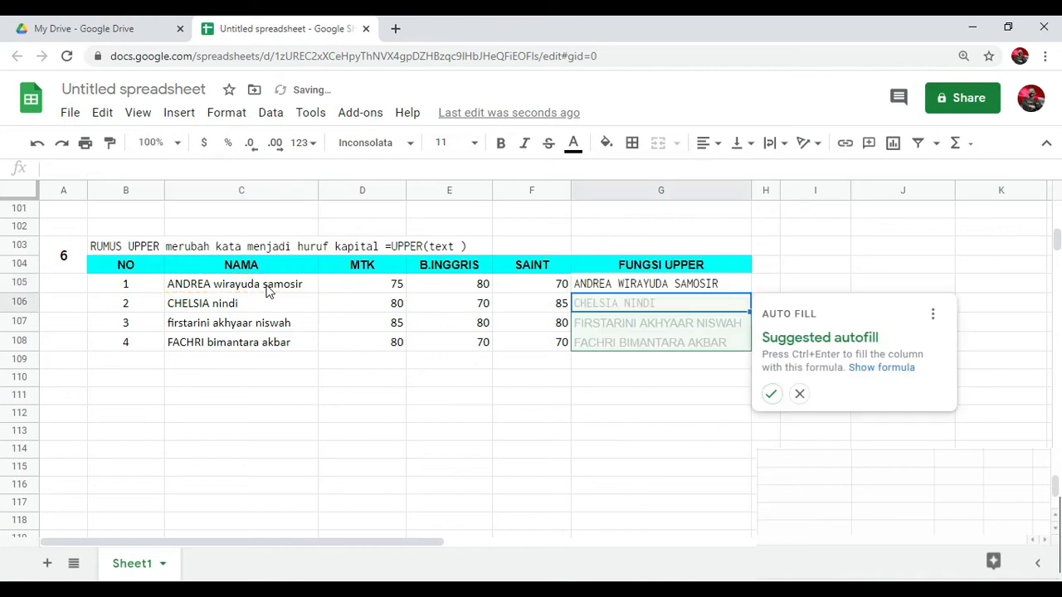
pyautogui.click(771, 393)
pyautogui.click(670, 430)
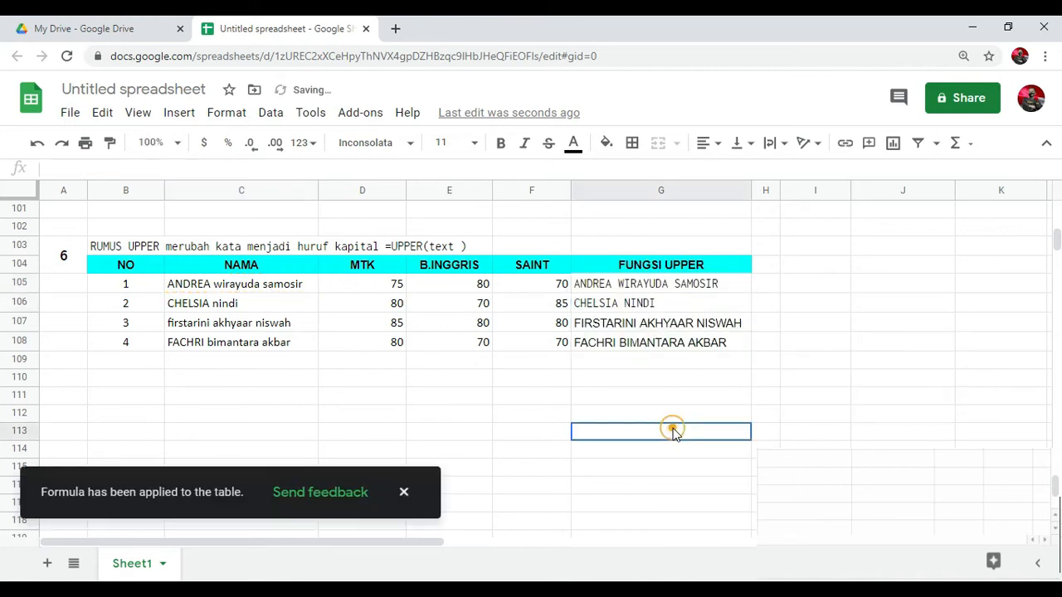
pyautogui.click(661, 288)
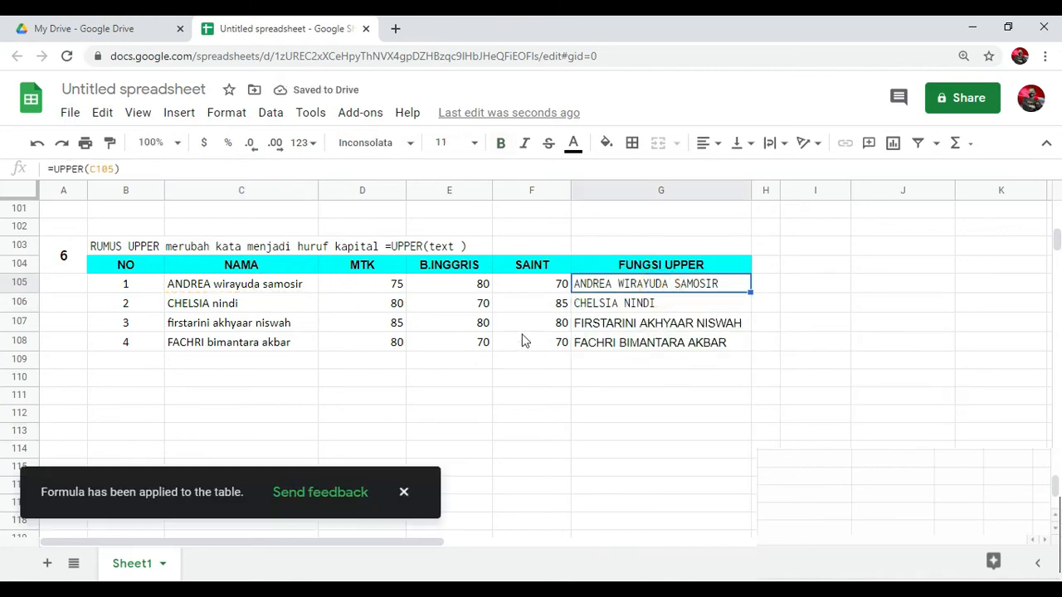
pyautogui.moveTo(677, 287); pyautogui.dragTo(686, 350)
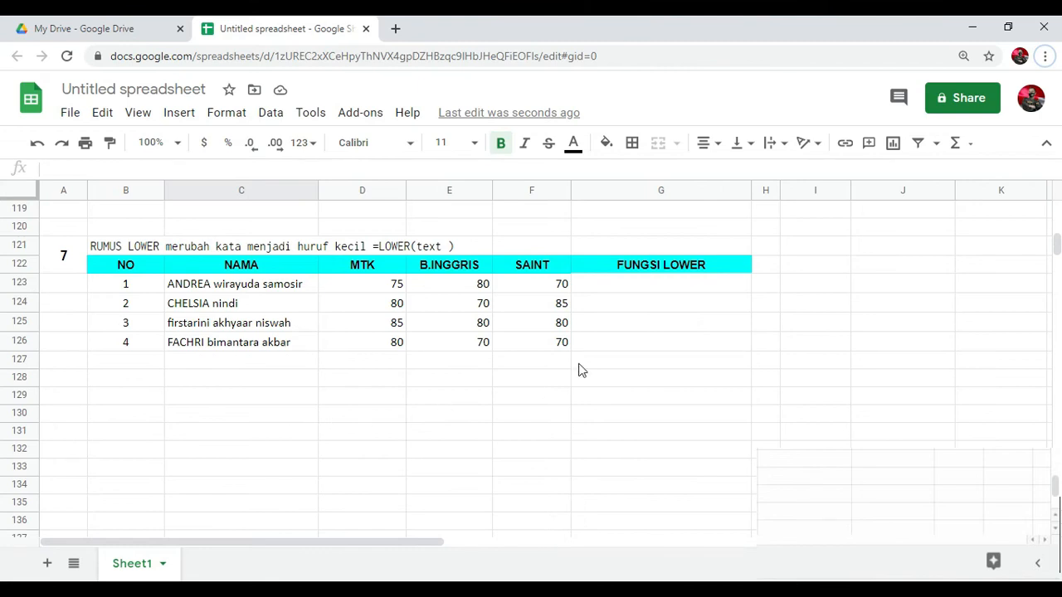
# - Convert the first student's name to lowercase in G123 with =LOWER(C123) and accept the suggested autofill for G124:G126
pyautogui.click(619, 285)
pyautogui.write('=LOWER(')
pyautogui.click(253, 284)
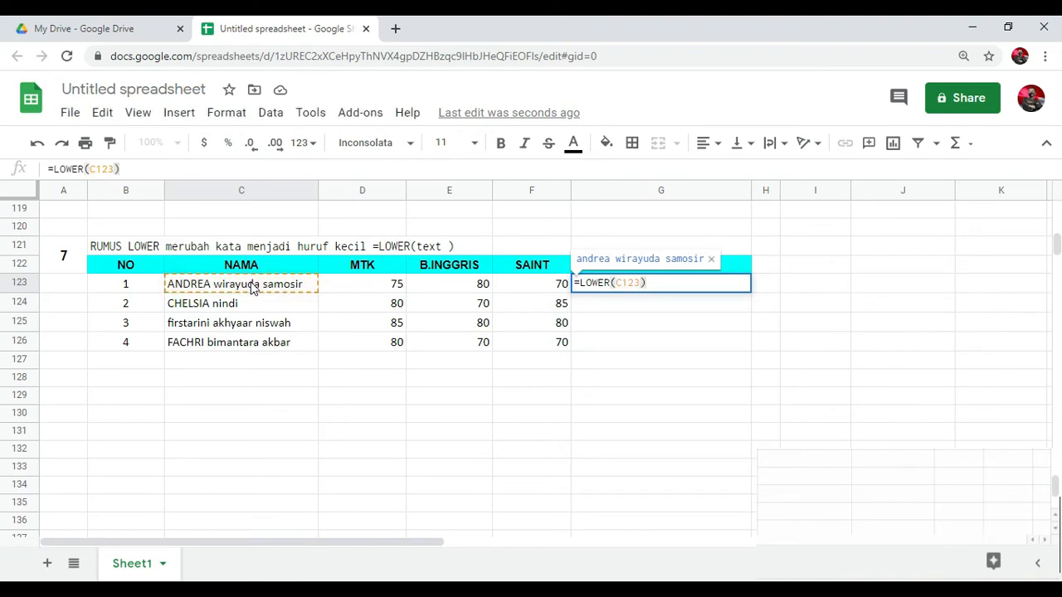
pyautogui.press('Return')
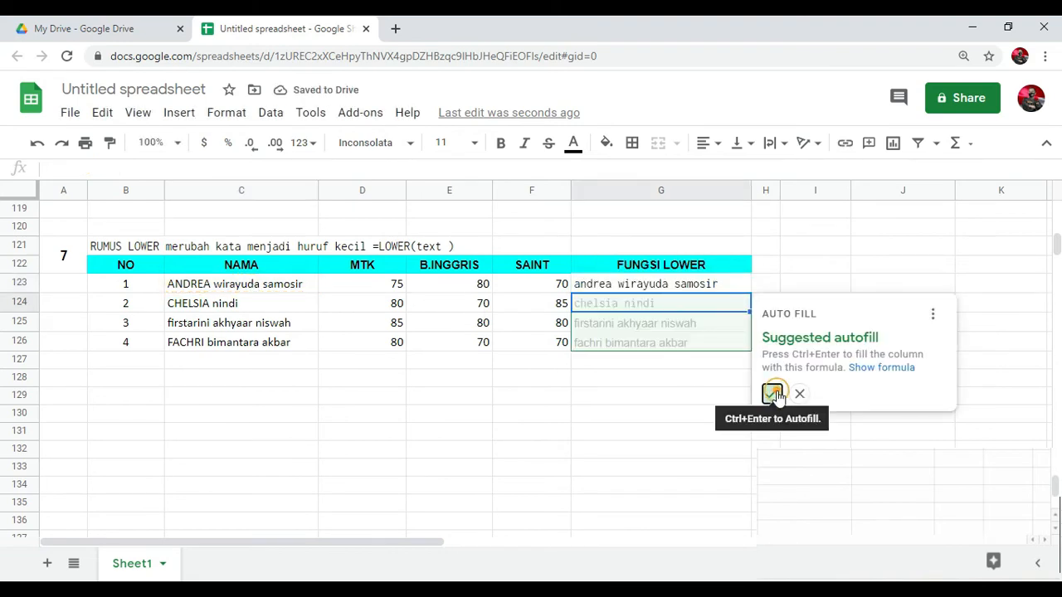
pyautogui.click(771, 393)
pyautogui.click(678, 287)
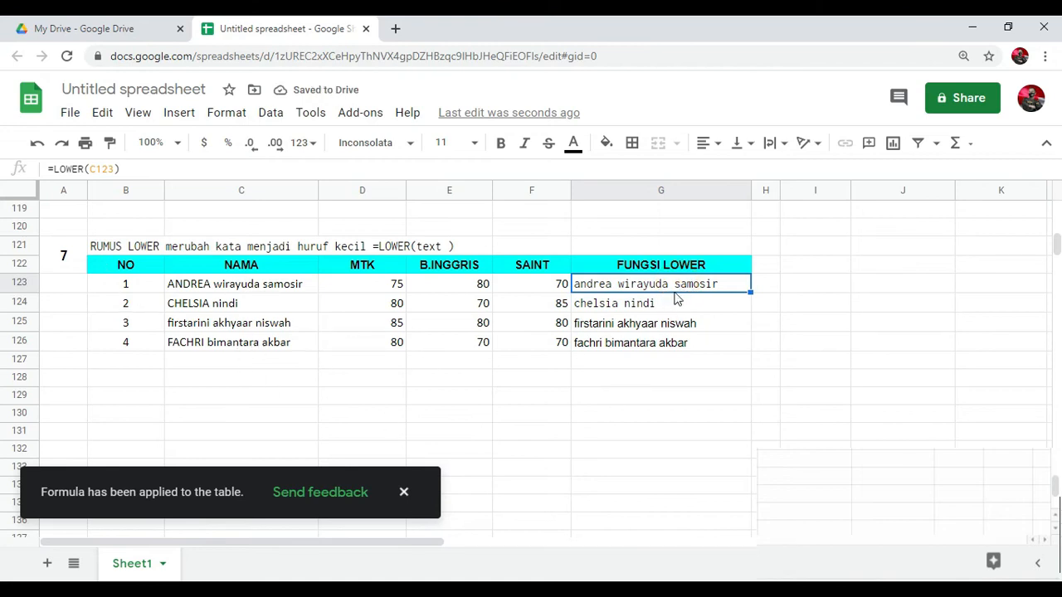
# - Copy the lowercase names in G123:G126 and paste them as values only over the names in C123:C126
pyautogui.moveTo(680, 285); pyautogui.dragTo(688, 344)
pyautogui.hotkey('ctrl', 'c')
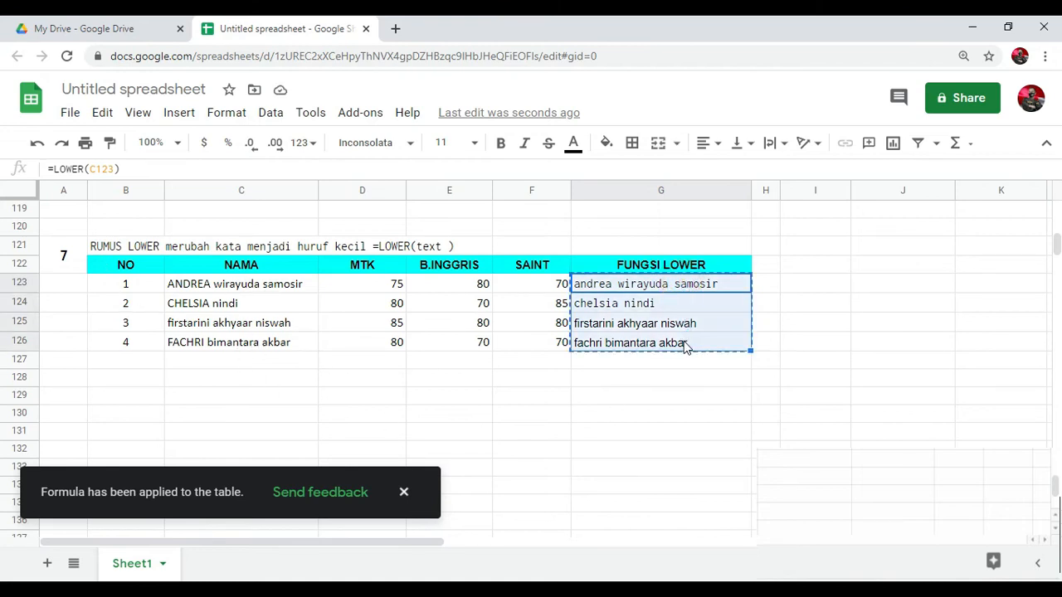
pyautogui.moveTo(213, 282); pyautogui.dragTo(224, 338)
pyautogui.rightClick(221, 283)
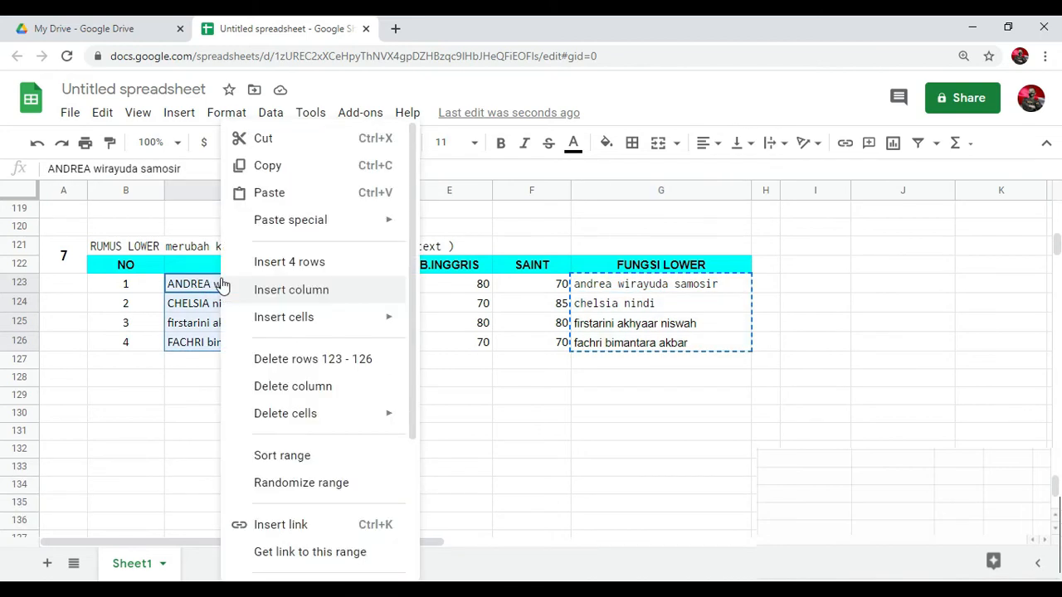
pyautogui.moveTo(290, 237)
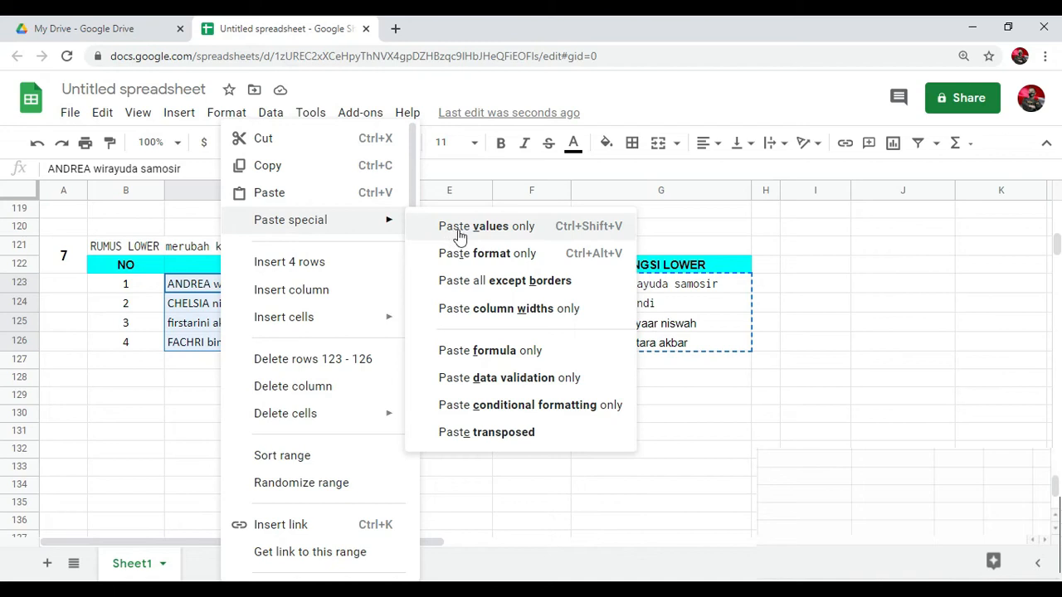
pyautogui.click(490, 226)
pyautogui.click(249, 412)
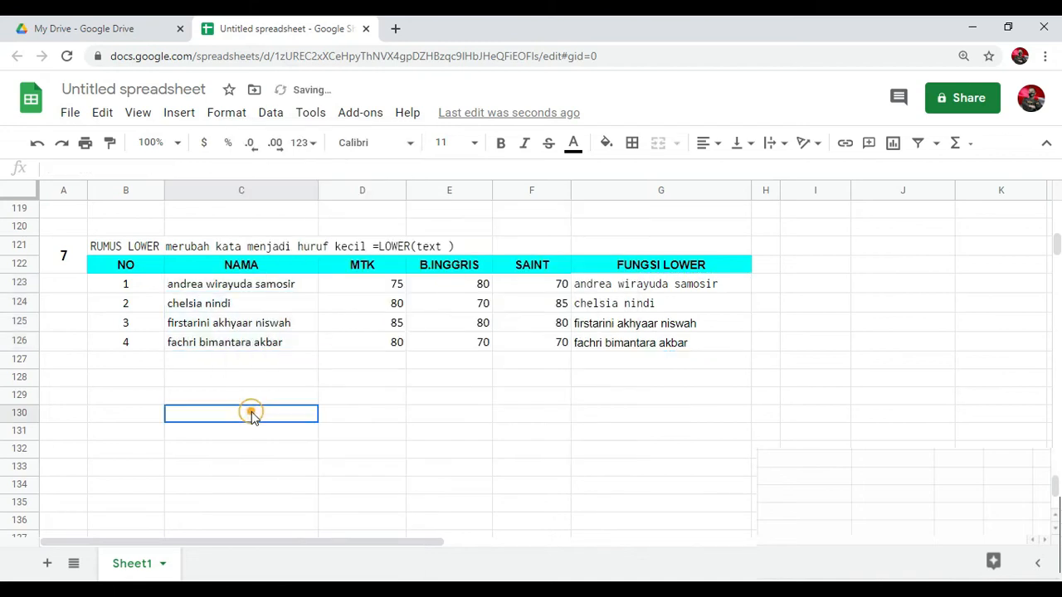
pyautogui.moveTo(249, 286); pyautogui.dragTo(261, 349)
pyautogui.click(237, 468)
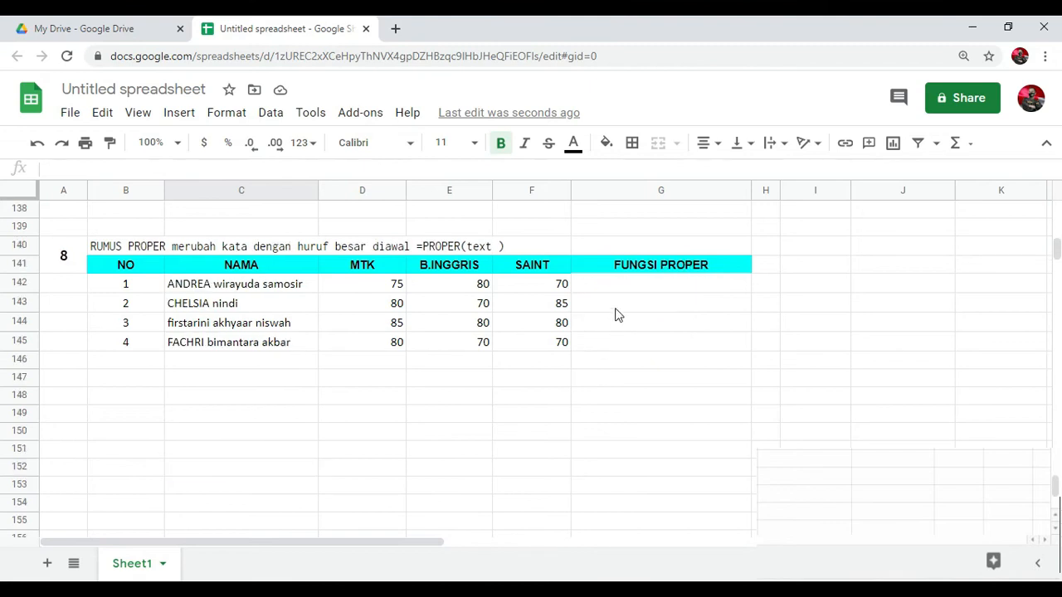
# - Capitalize each word of the first student's name in G142 with =PROPER(C142) and accept the suggested autofill for G143:G145
pyautogui.click(628, 290)
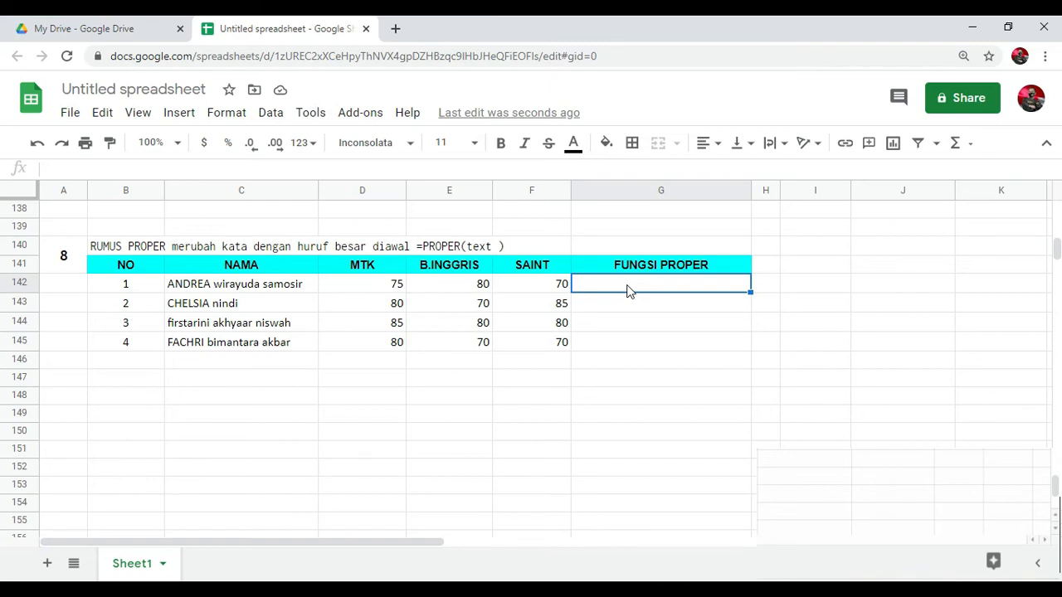
pyautogui.write('=PROPER(')
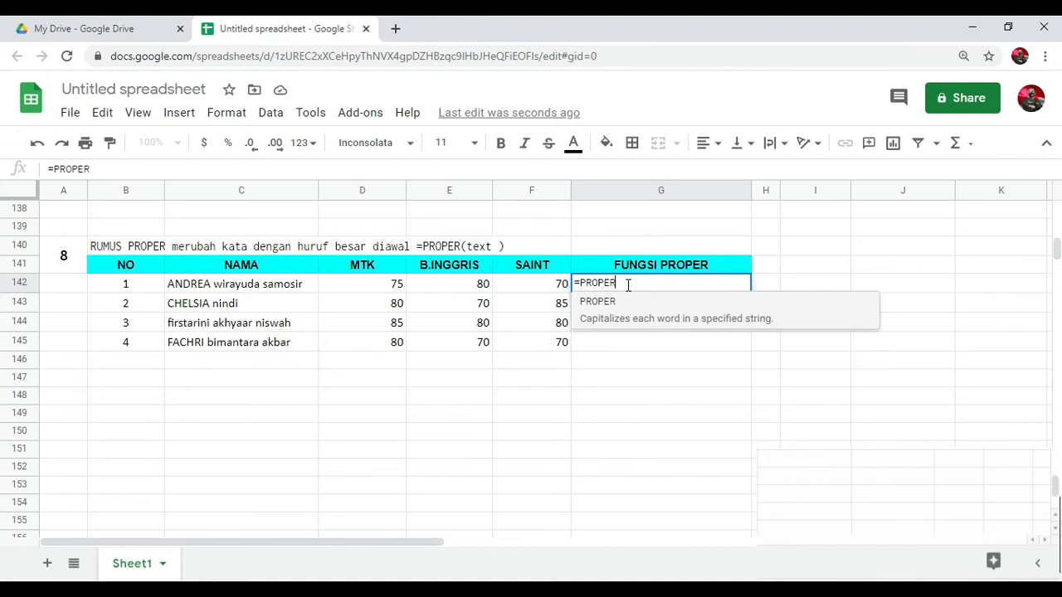
pyautogui.click(226, 288)
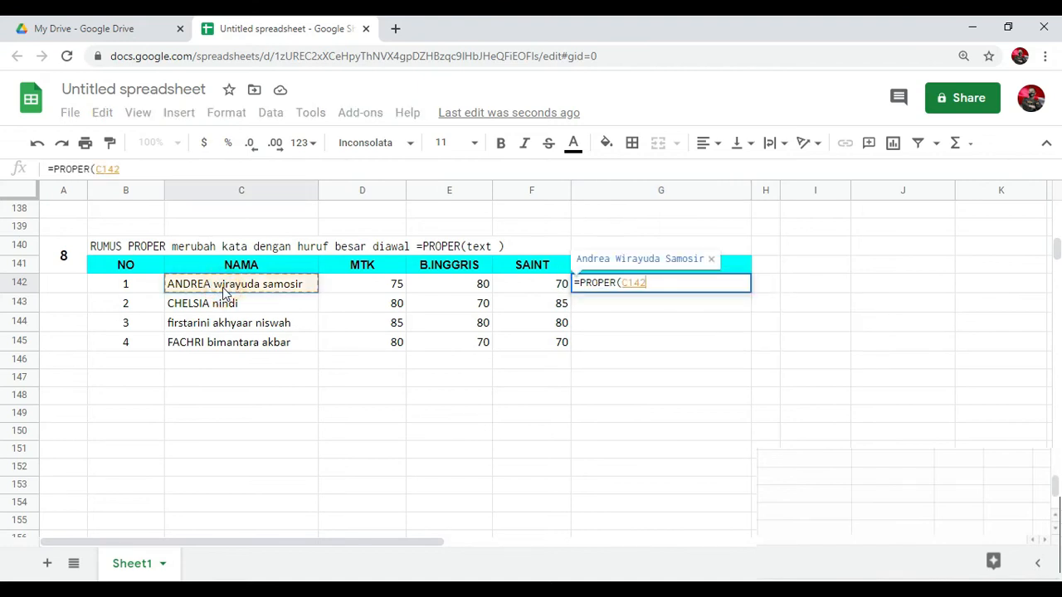
pyautogui.press('Return')
pyautogui.click(770, 394)
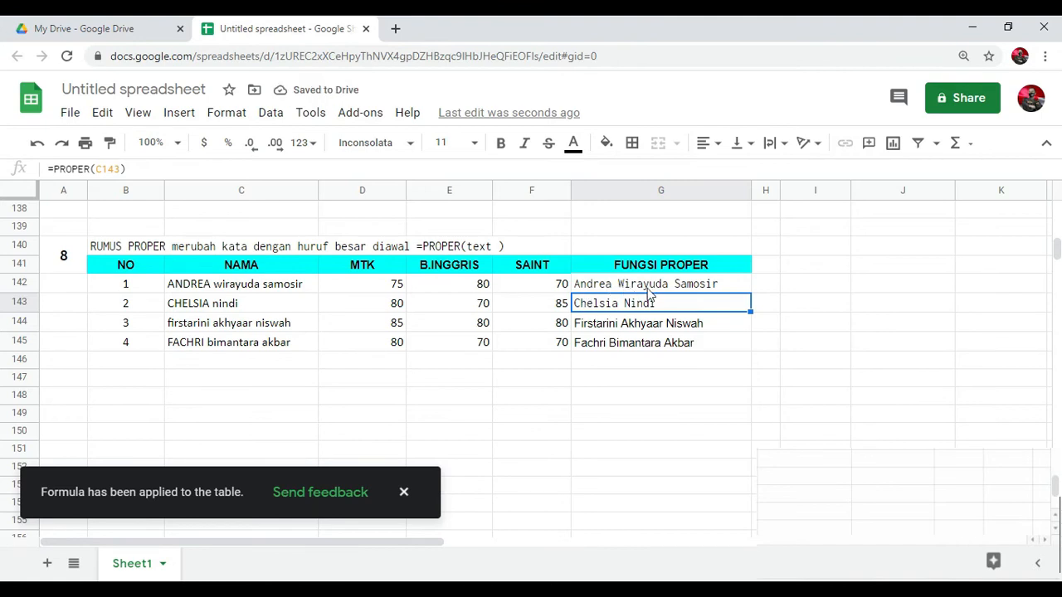
# - Copy the capitalized names in G142:G145 and paste them as values only over the names in C142:C145
pyautogui.moveTo(694, 280); pyautogui.dragTo(699, 348)
pyautogui.hotkey('ctrl', 'c')
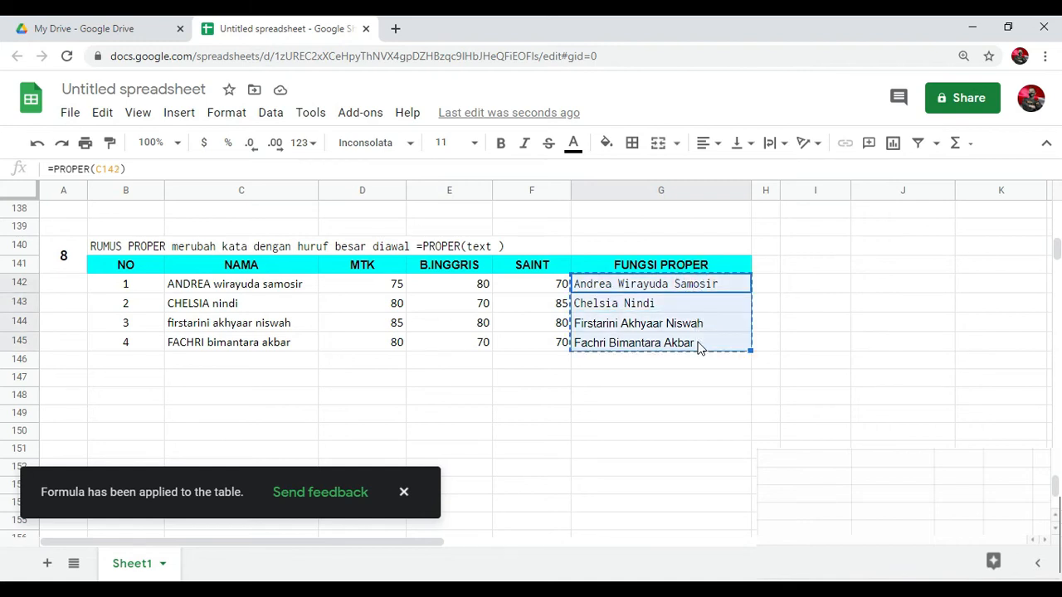
pyautogui.moveTo(278, 283); pyautogui.dragTo(280, 349)
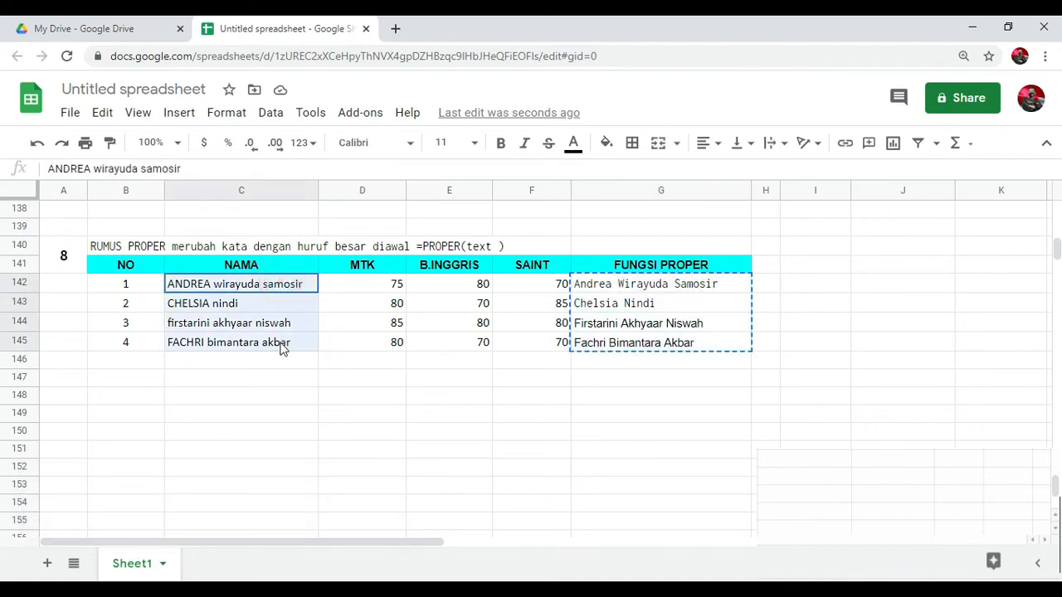
pyautogui.rightClick(266, 284)
pyautogui.moveTo(415, 220)
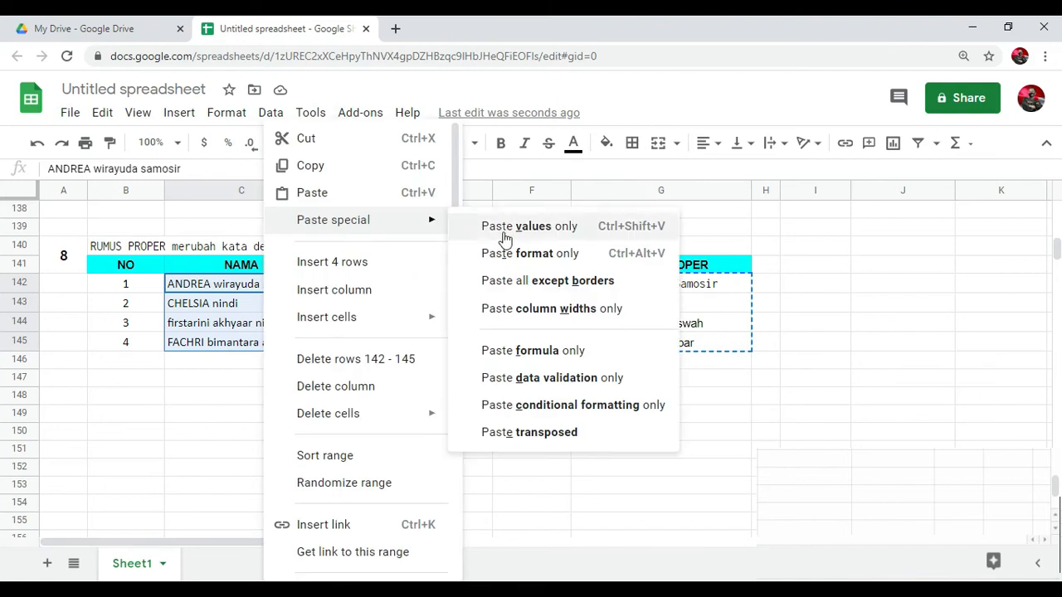
pyautogui.click(505, 236)
pyautogui.click(249, 449)
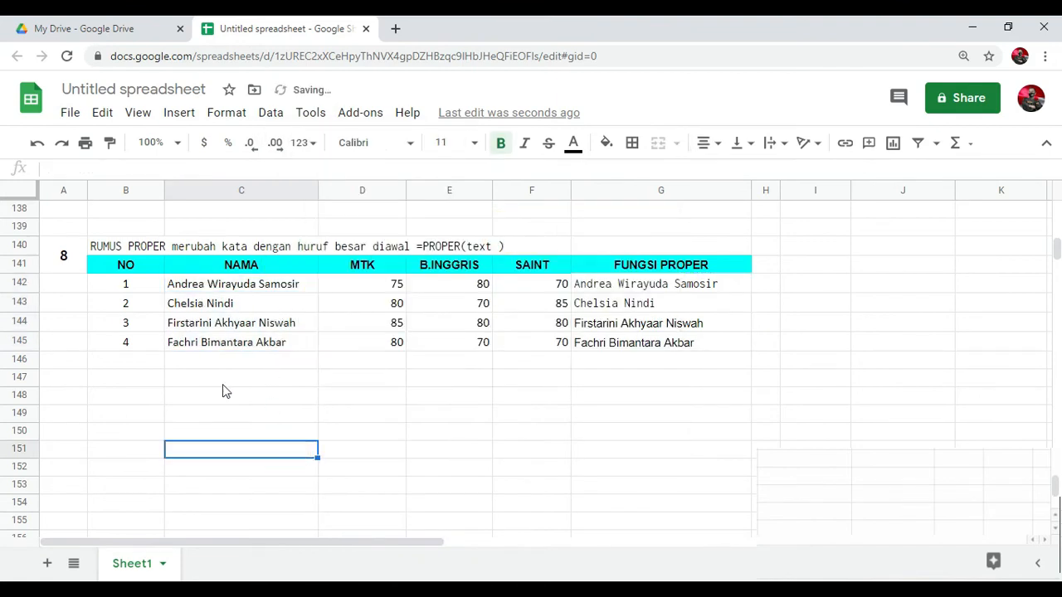
# - Extract the first six characters of the first student's name in G160 with =LEFT(C160,6) and accept the suggested autofill for G161:G163
pyautogui.scroll(-5, 379, 467)
pyautogui.click(620, 266)
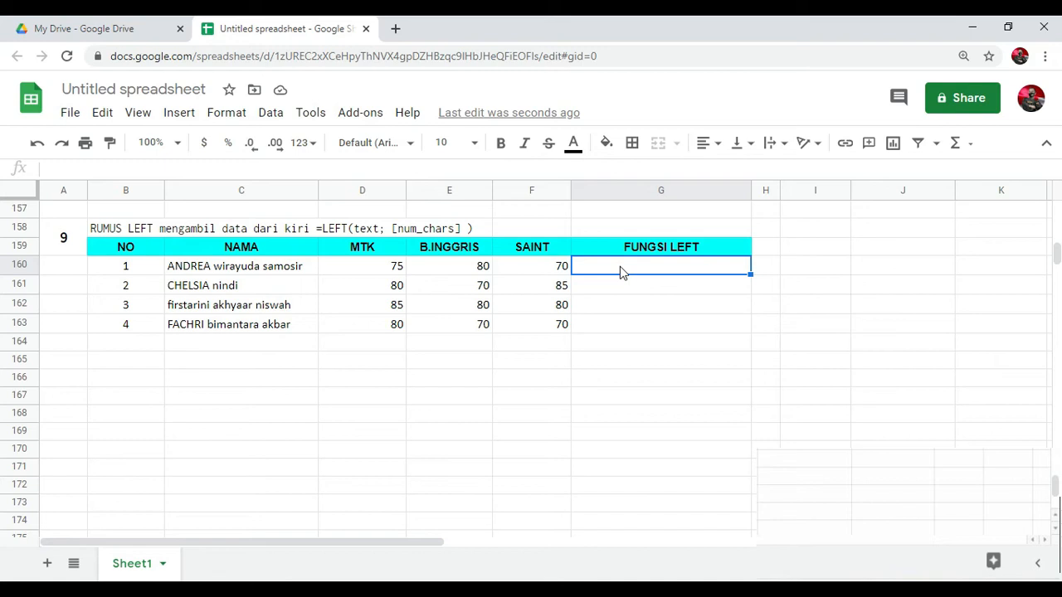
pyautogui.write('=LEFT')
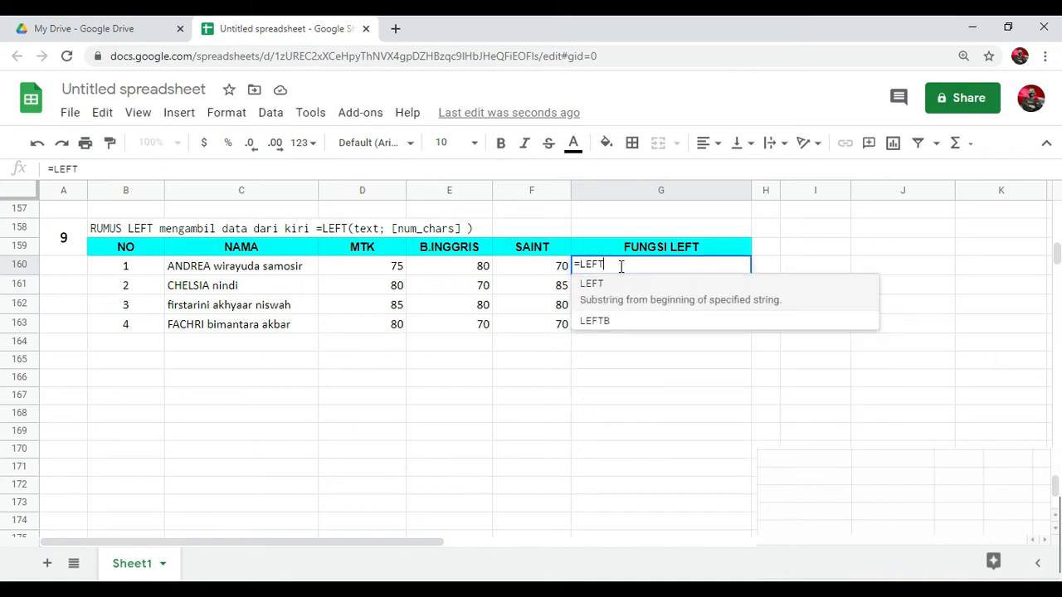
pyautogui.write('(')
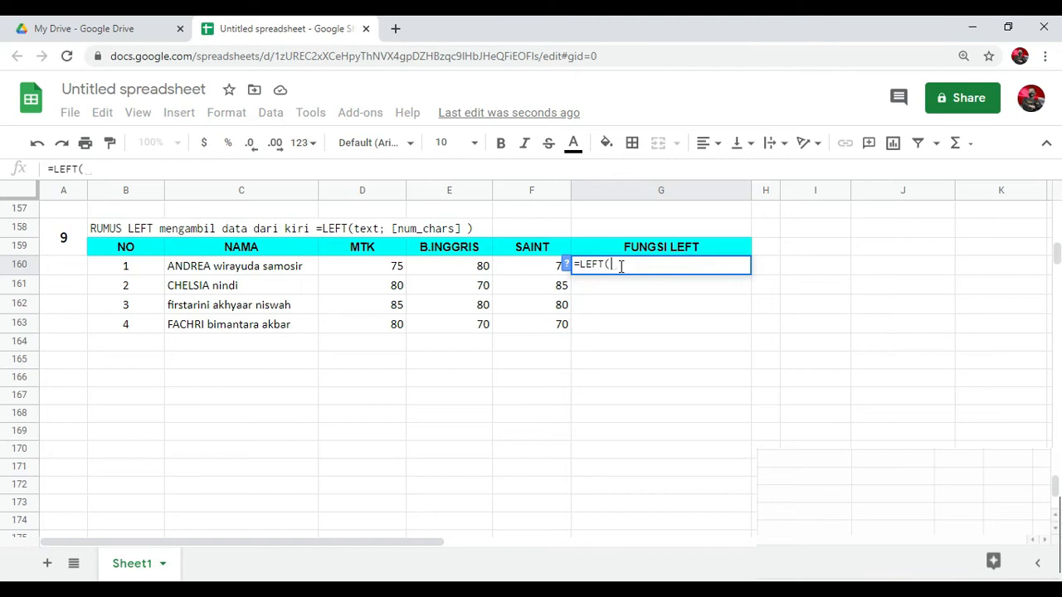
pyautogui.click(253, 273)
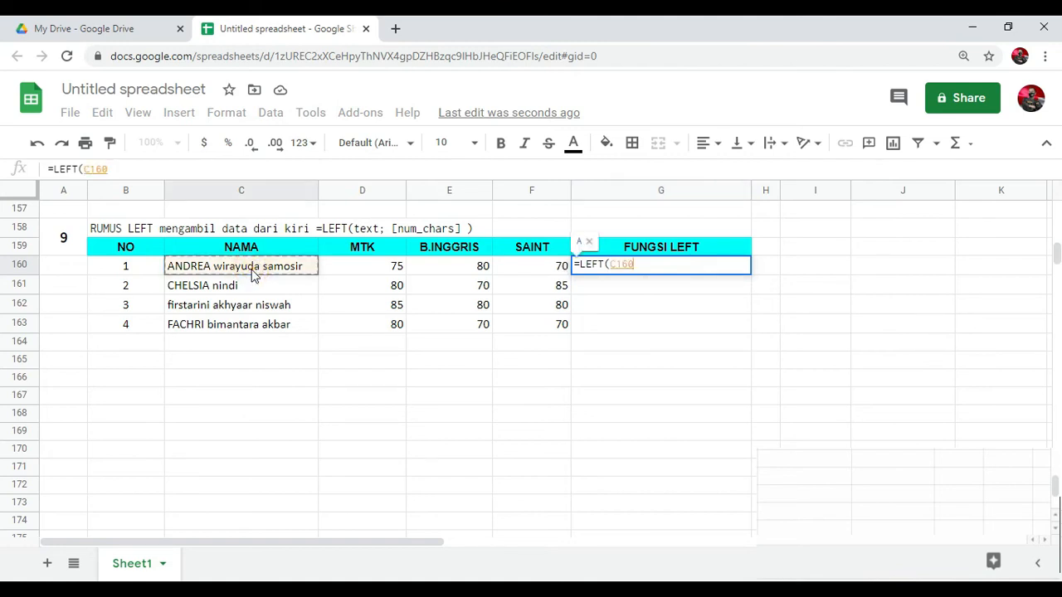
pyautogui.write(',')
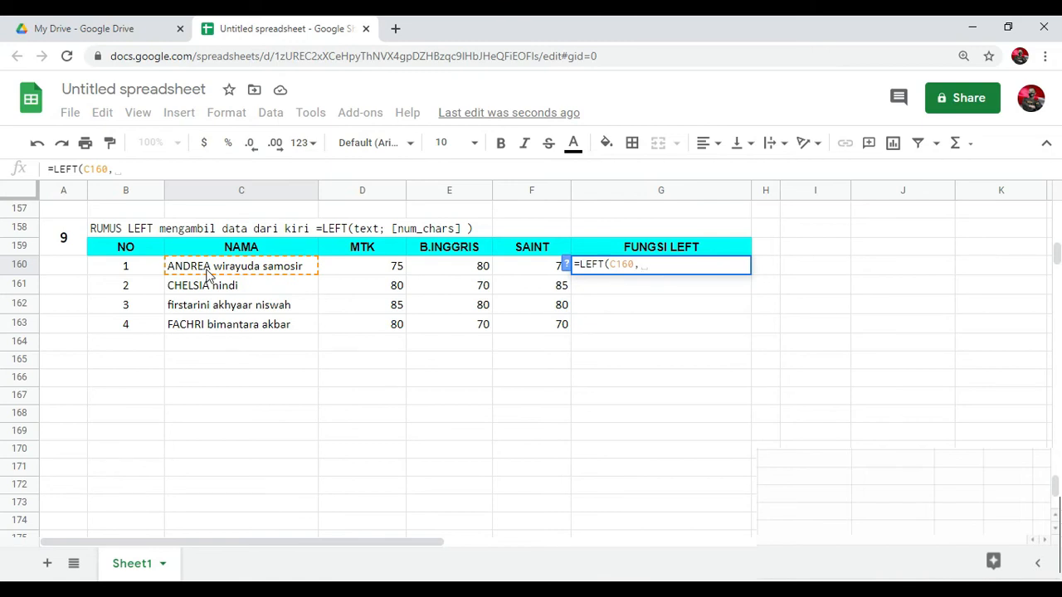
pyautogui.write('6')
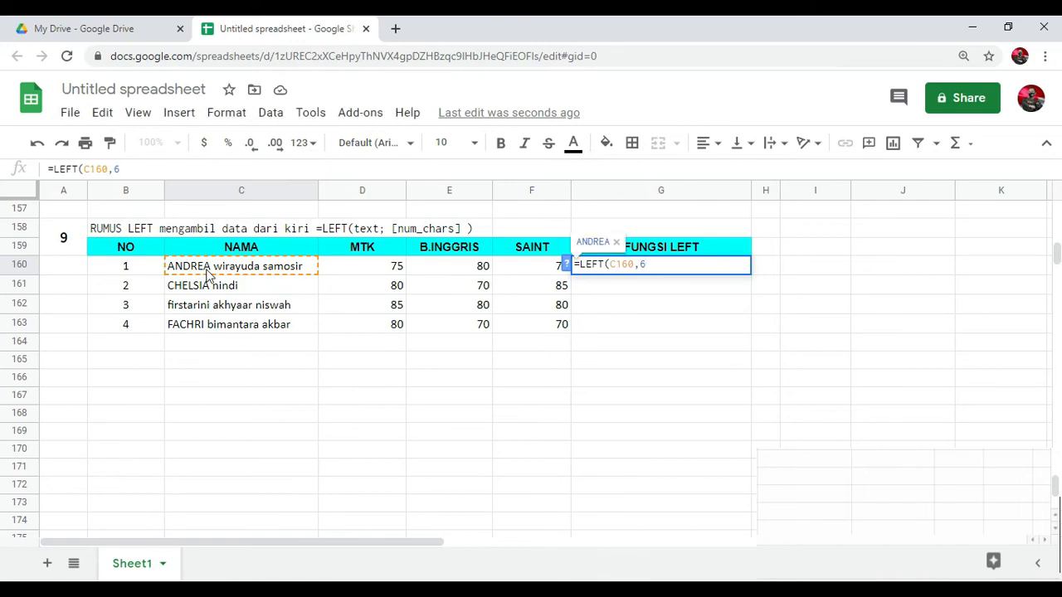
pyautogui.press('Return')
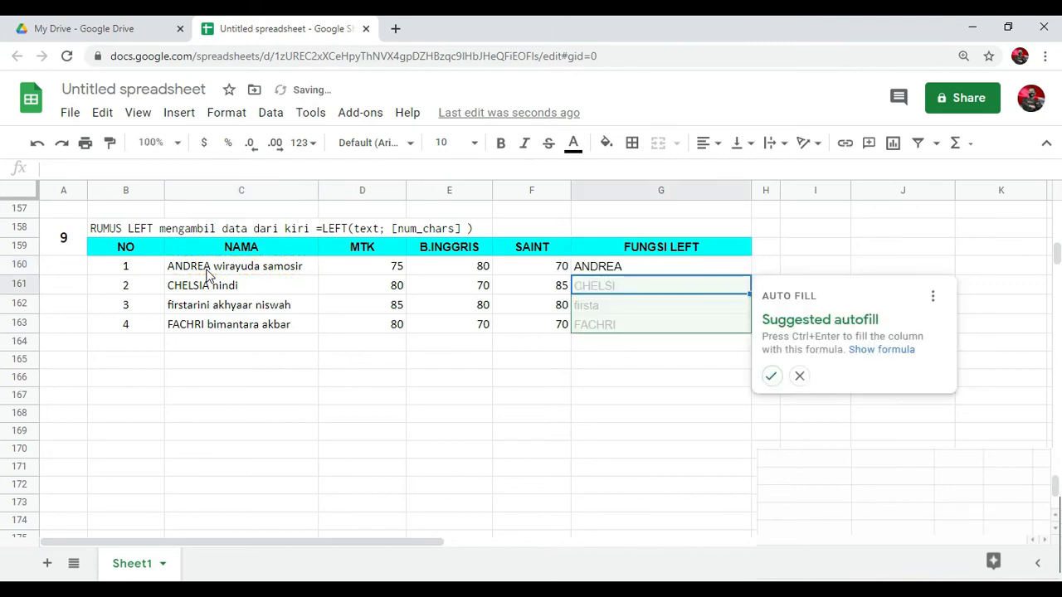
pyautogui.click(771, 377)
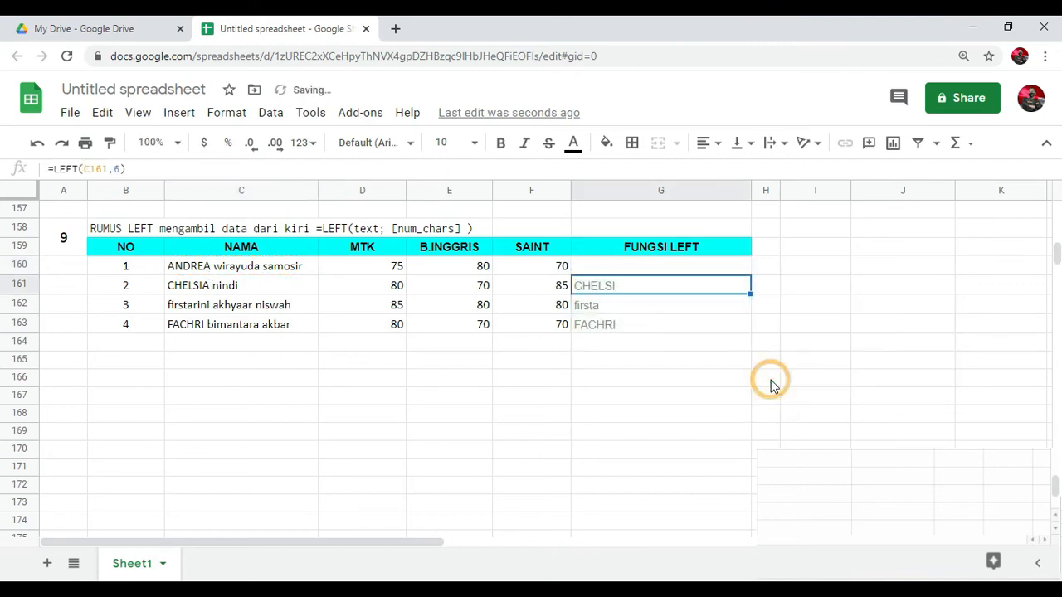
pyautogui.click(672, 395)
# - Check the third student's name in C162 and open the LEFT formula in G160 at its character count
pyautogui.click(191, 308)
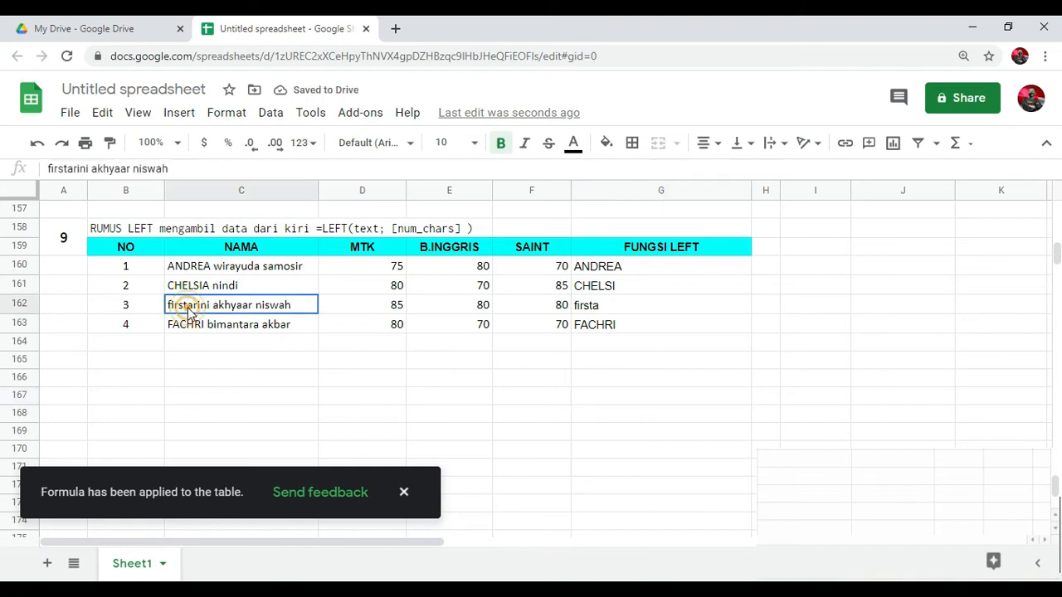
pyautogui.click(614, 269)
pyautogui.click(121, 169)
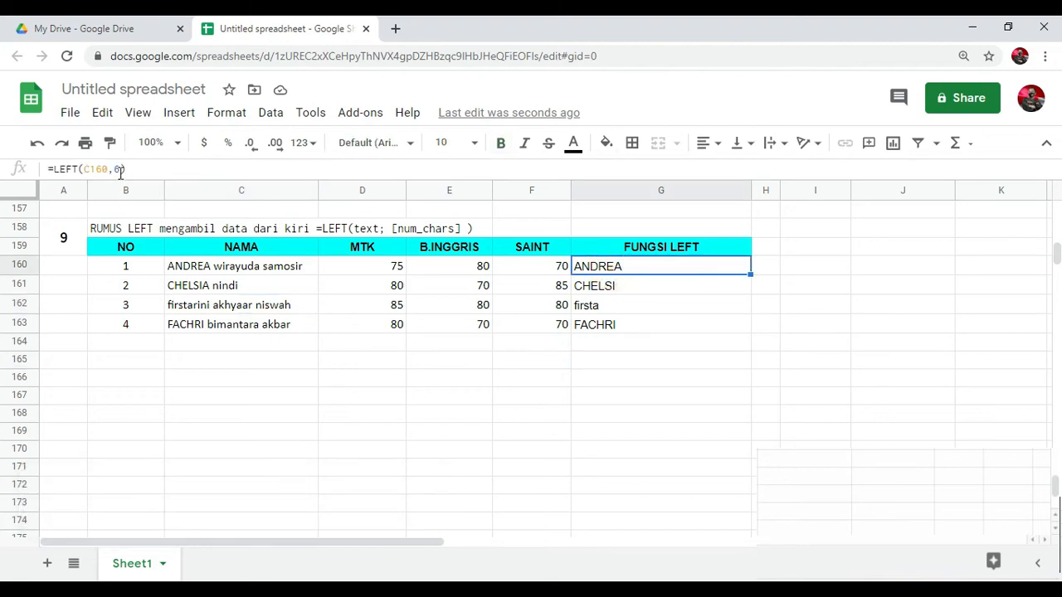
pyautogui.click(123, 169)
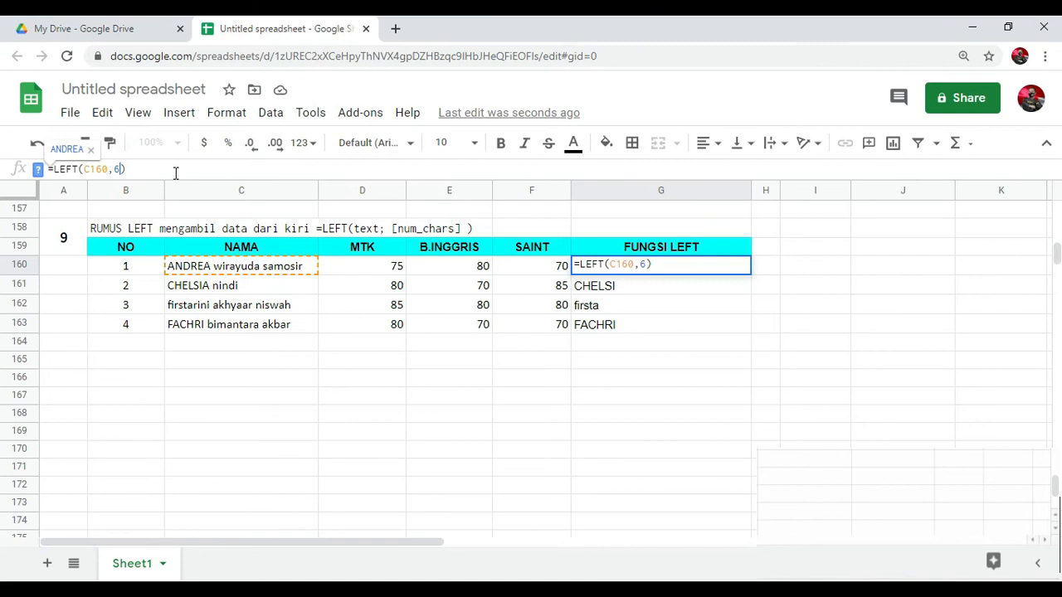
pyautogui.press('BackSpace')
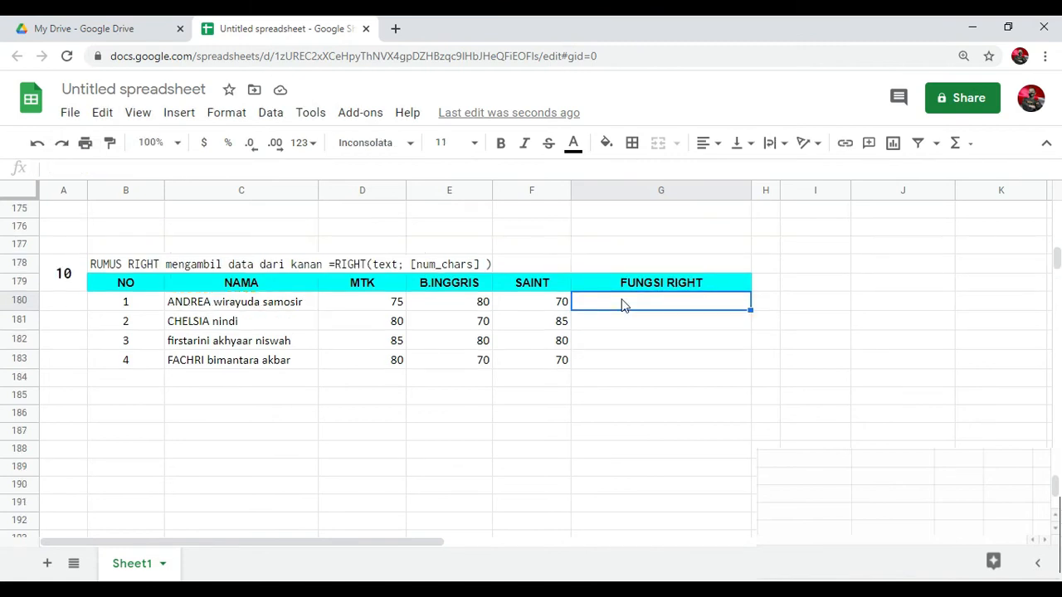
# - Extract the last eight characters of the first student's name in G180 with =RIGHT(C180,8) and accept the suggested autofill for G181:G183
pyautogui.write('=')
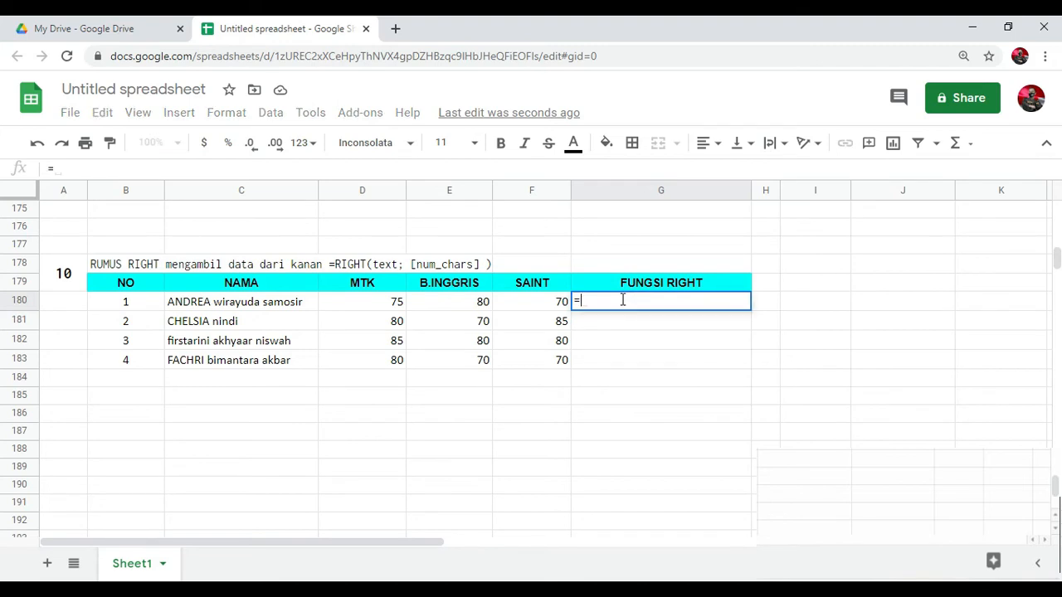
pyautogui.write('RIGHT(')
pyautogui.click(283, 304)
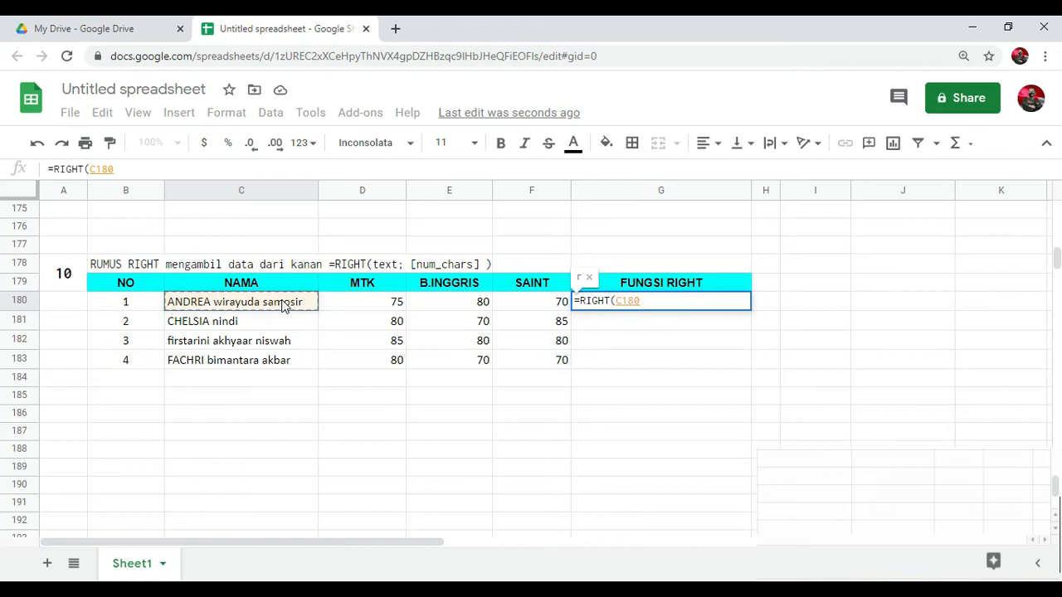
pyautogui.write(',8')
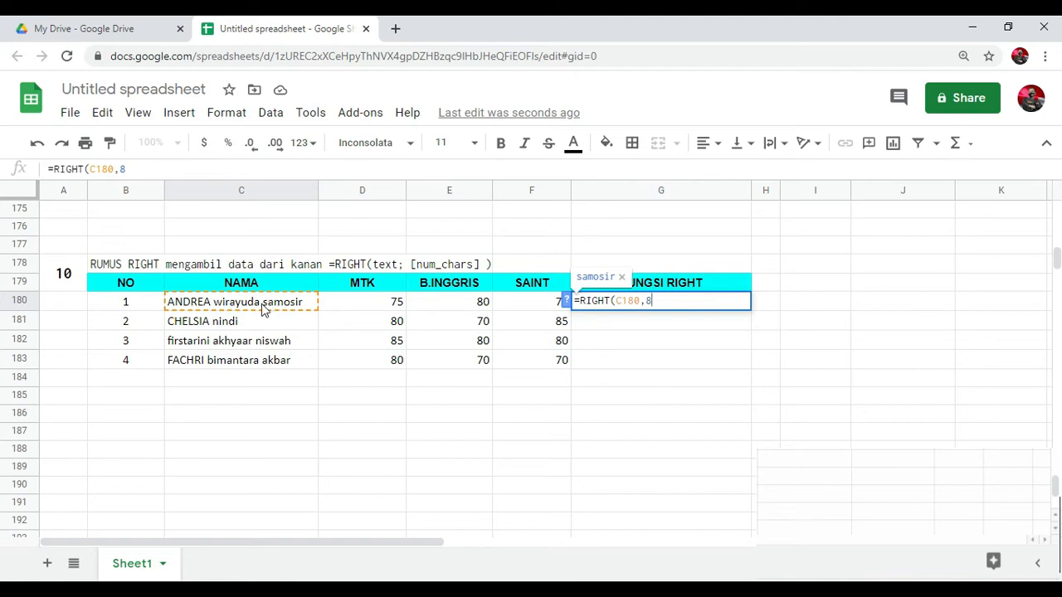
pyautogui.press('Return')
pyautogui.click(771, 422)
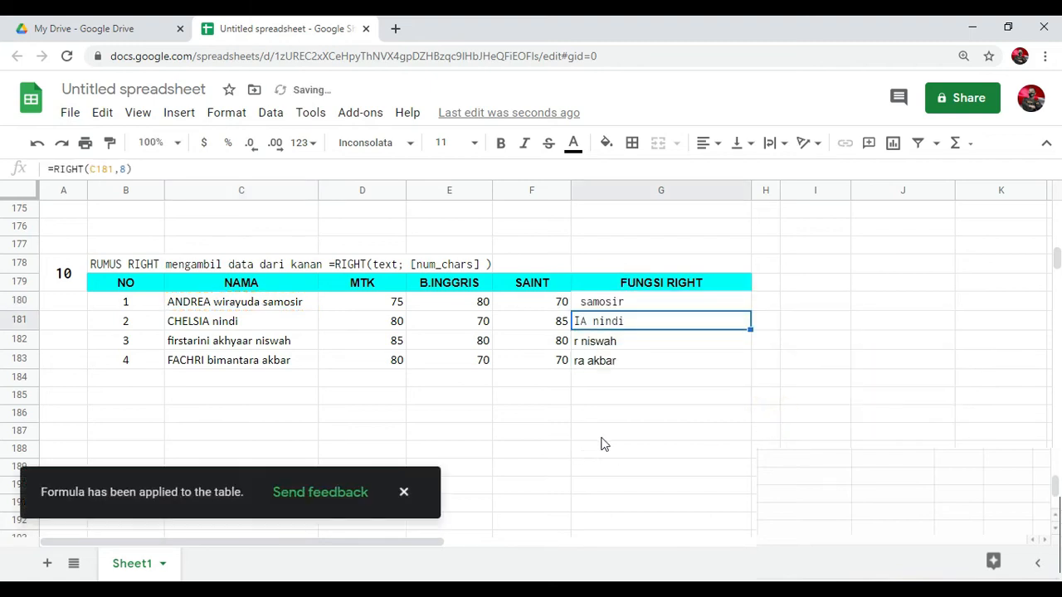
pyautogui.click(604, 440)
pyautogui.click(633, 307)
pyautogui.moveTo(643, 326); pyautogui.dragTo(649, 374)
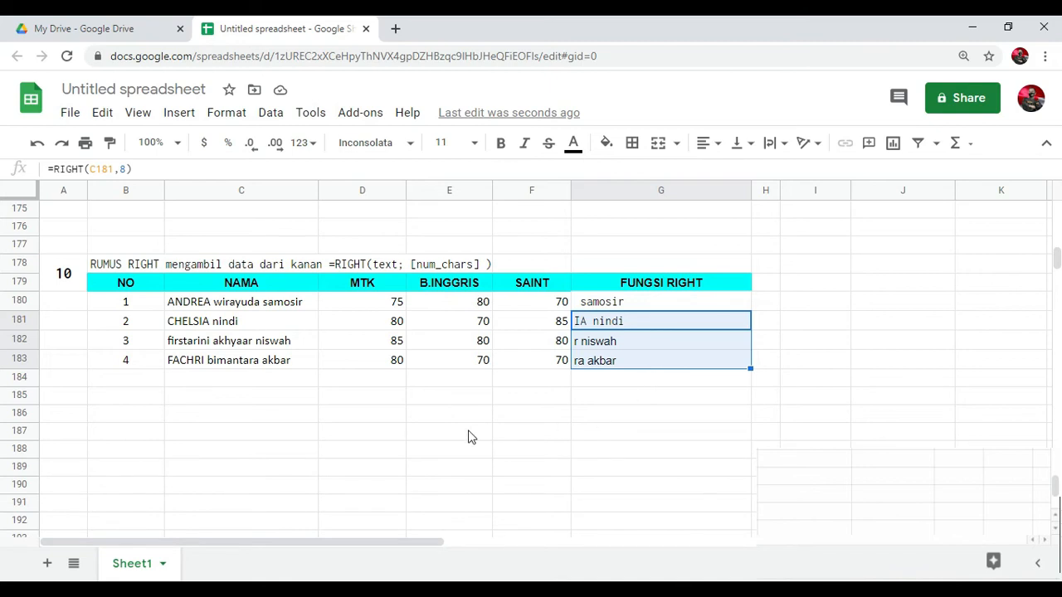
# - Extract the middle word of the first student's name in G197 with =MID(C197,8,8), without applying the suggested autofill
pyautogui.scroll(-6, 469, 437)
pyautogui.click(666, 287)
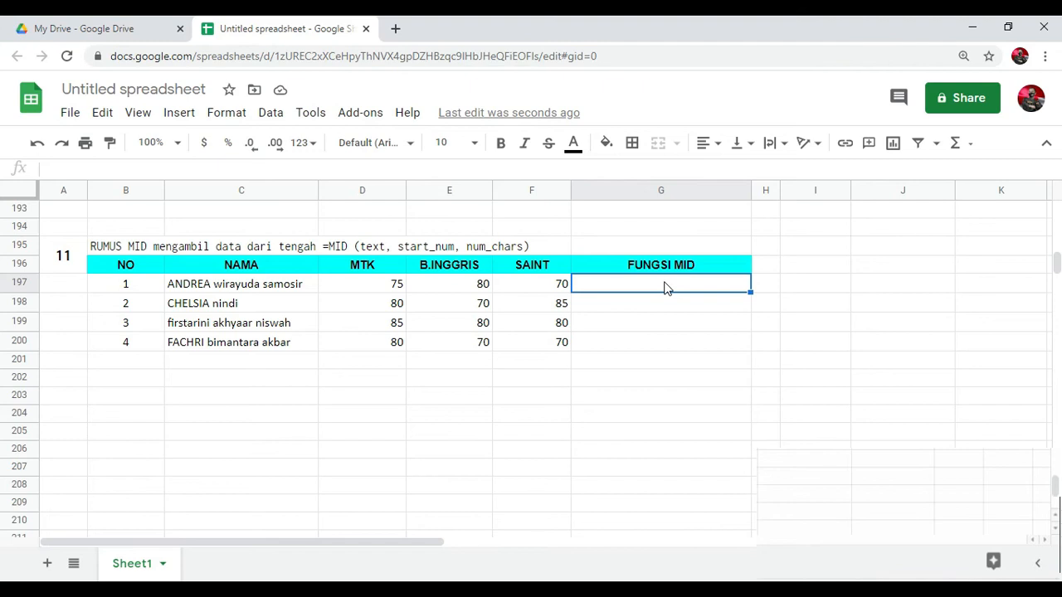
pyautogui.write('=MI')
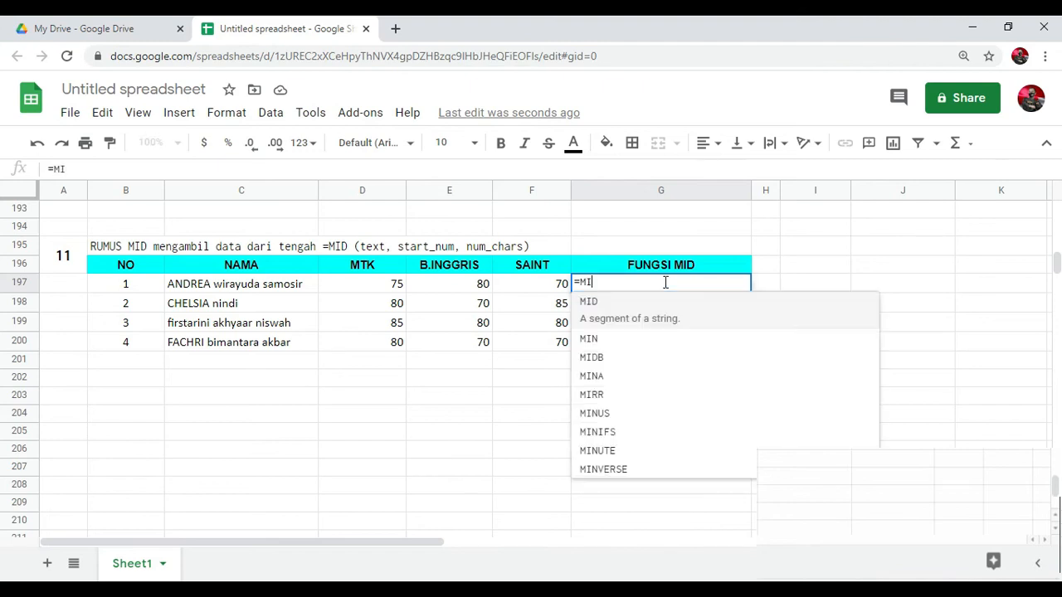
pyautogui.write('D(')
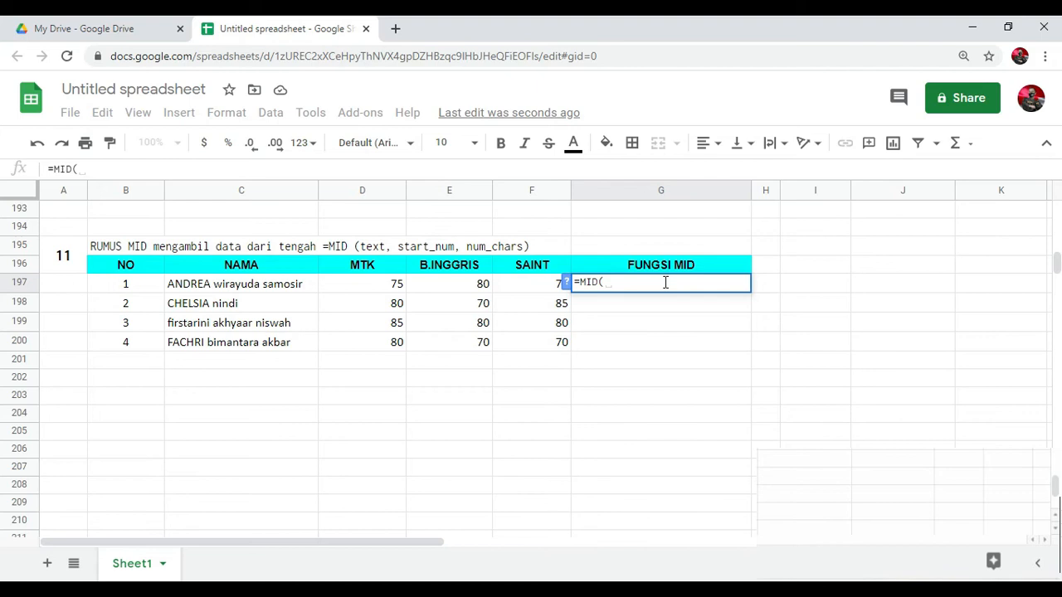
pyautogui.click(290, 287)
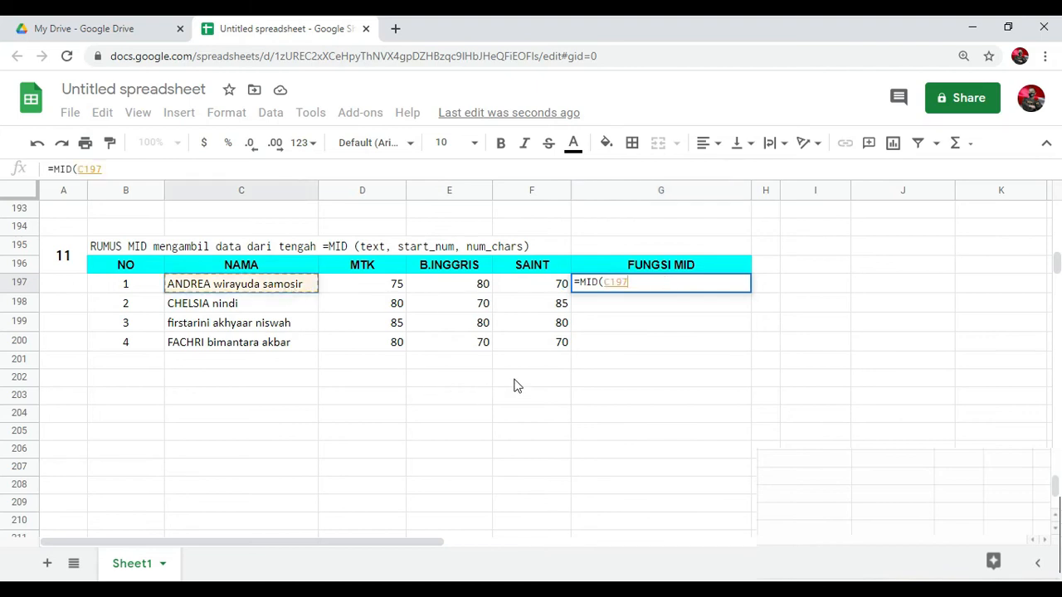
pyautogui.write(',')
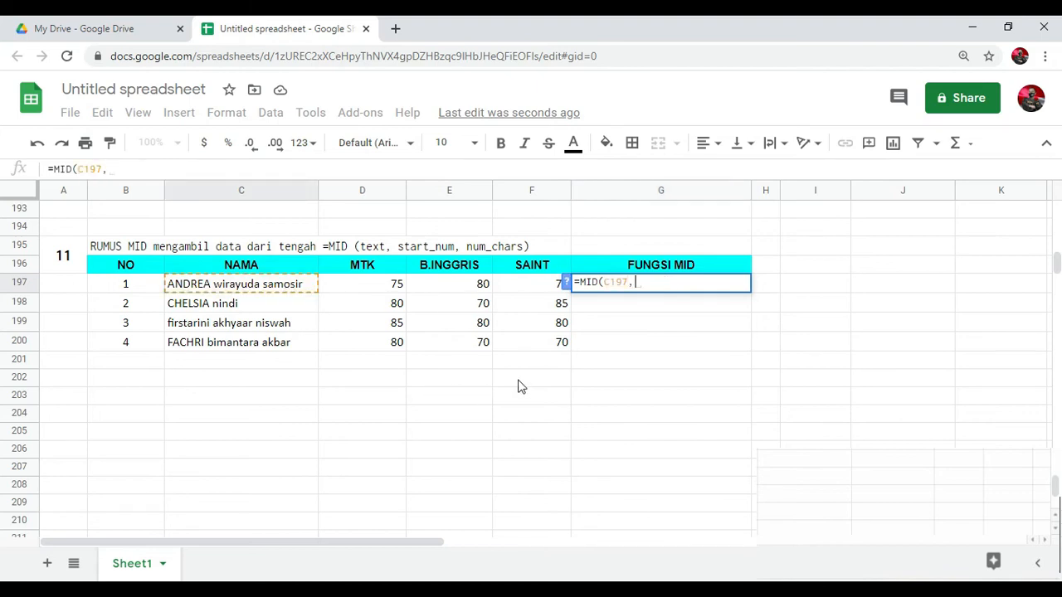
pyautogui.write('8')
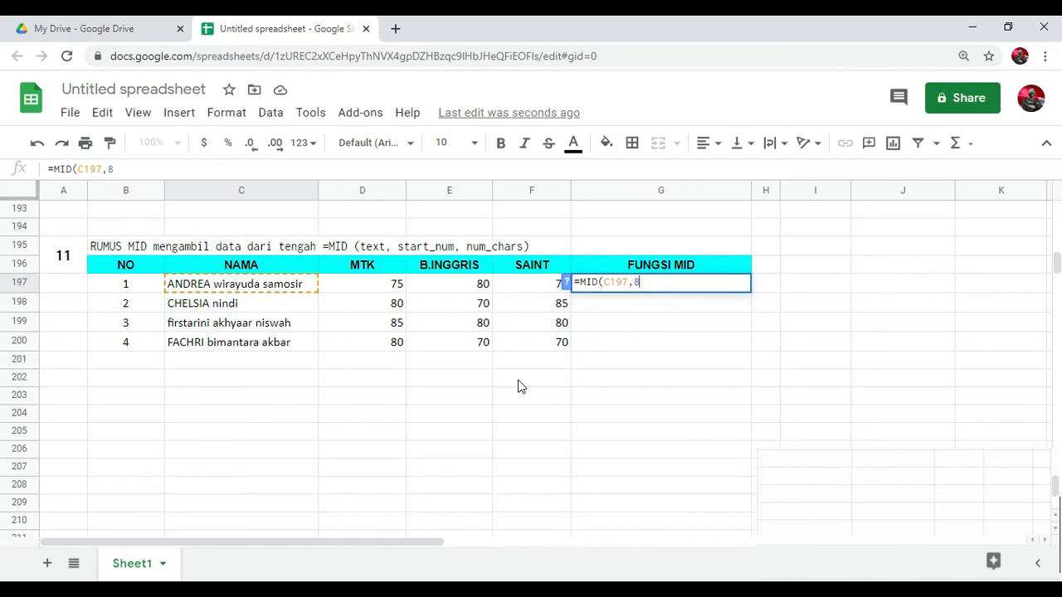
pyautogui.write(',9')
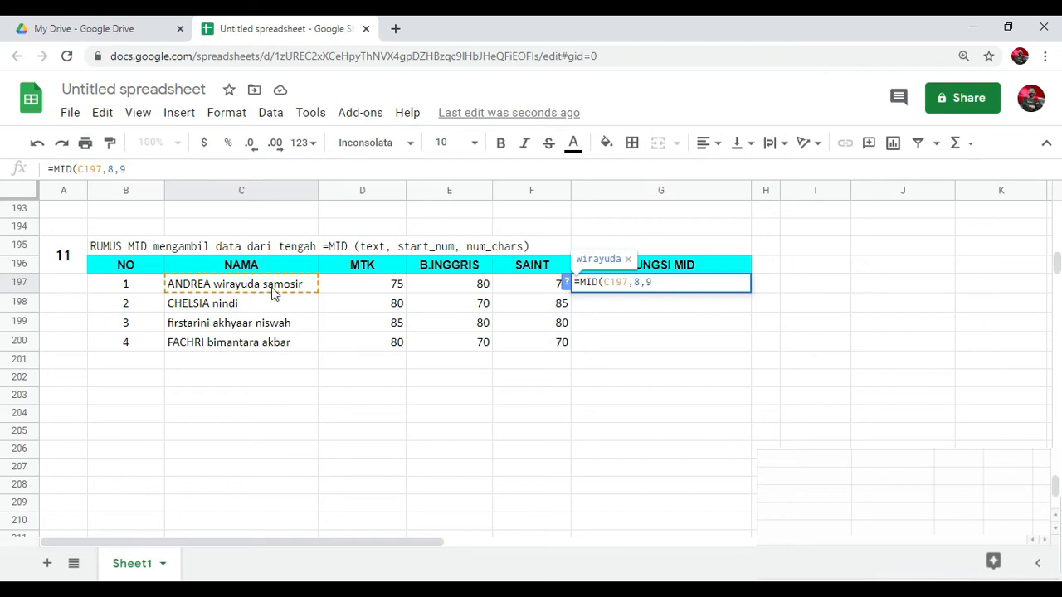
pyautogui.press('BackSpace')
pyautogui.write('8')
pyautogui.press('Return')
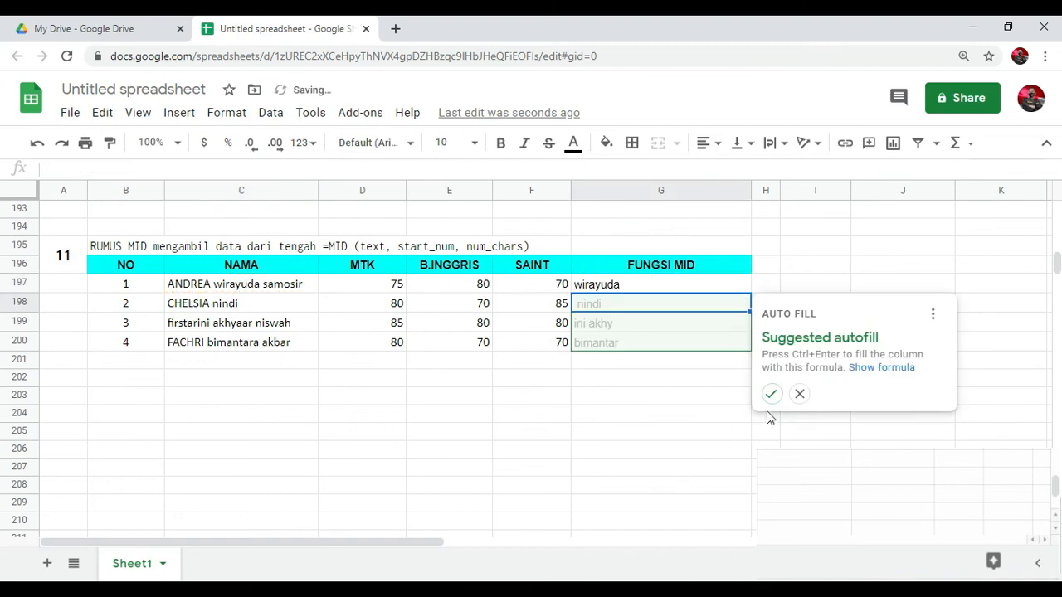
pyautogui.click(718, 403)
pyautogui.click(672, 290)
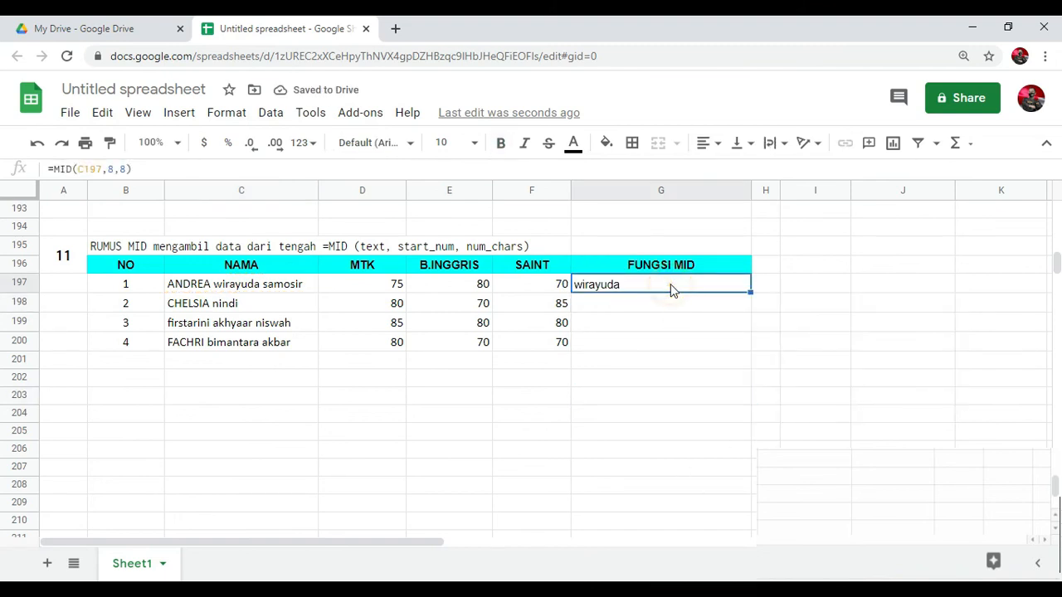
# - Remove the extra spaces from the first student's name in D214 with =TRIM(C214)
pyautogui.scroll(-5, 671, 290)
pyautogui.click(355, 304)
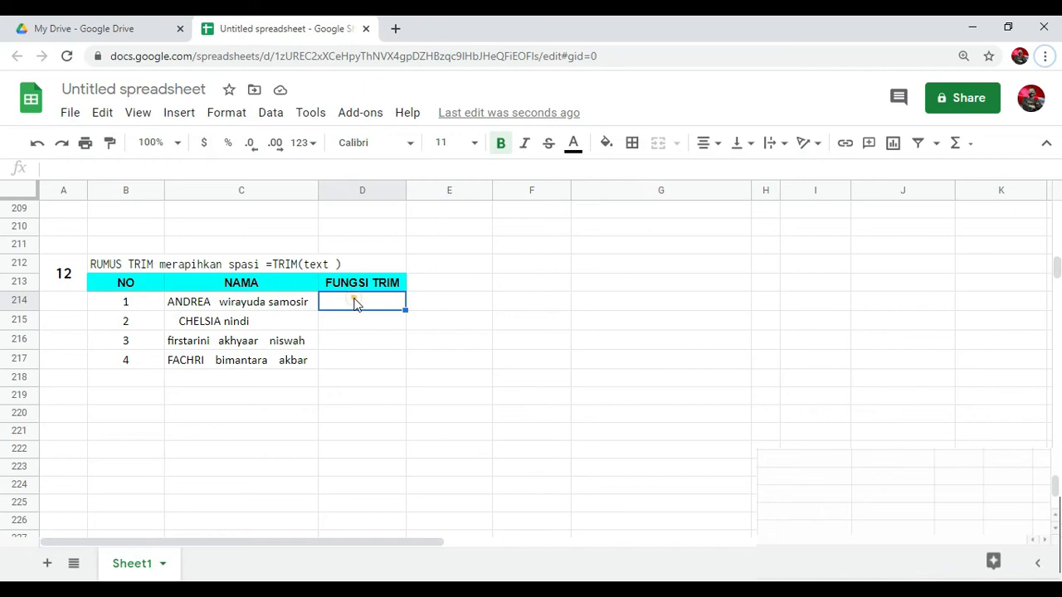
pyautogui.write('=TRIM(')
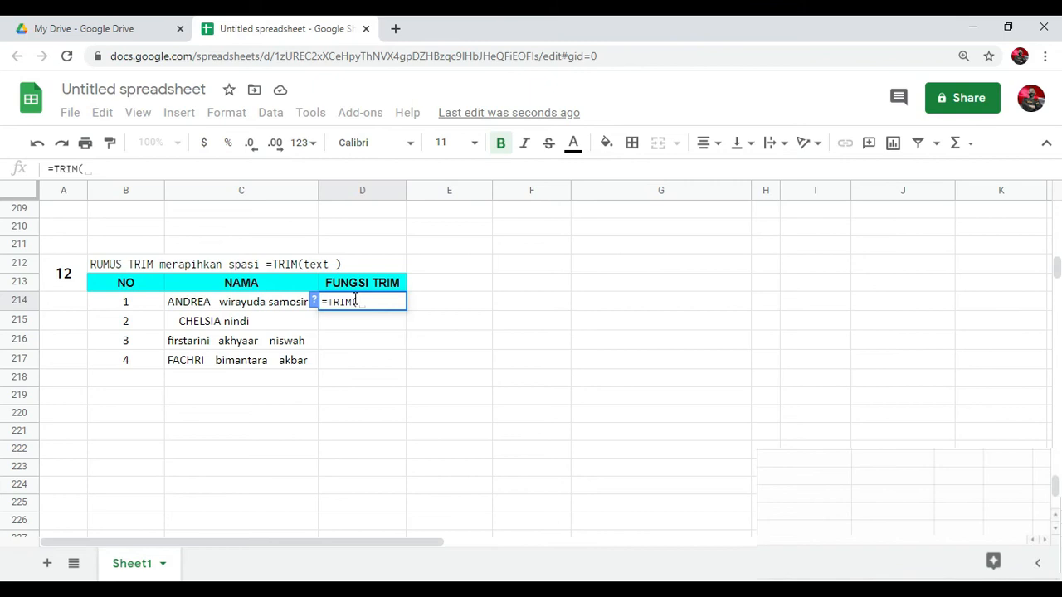
pyautogui.click(216, 305)
pyautogui.press('Return')
# - Widen column D to fit the trimmed name and left-align cell D214
pyautogui.moveTo(406, 190); pyautogui.dragTo(516, 192)
pyautogui.click(384, 451)
pyautogui.click(578, 315)
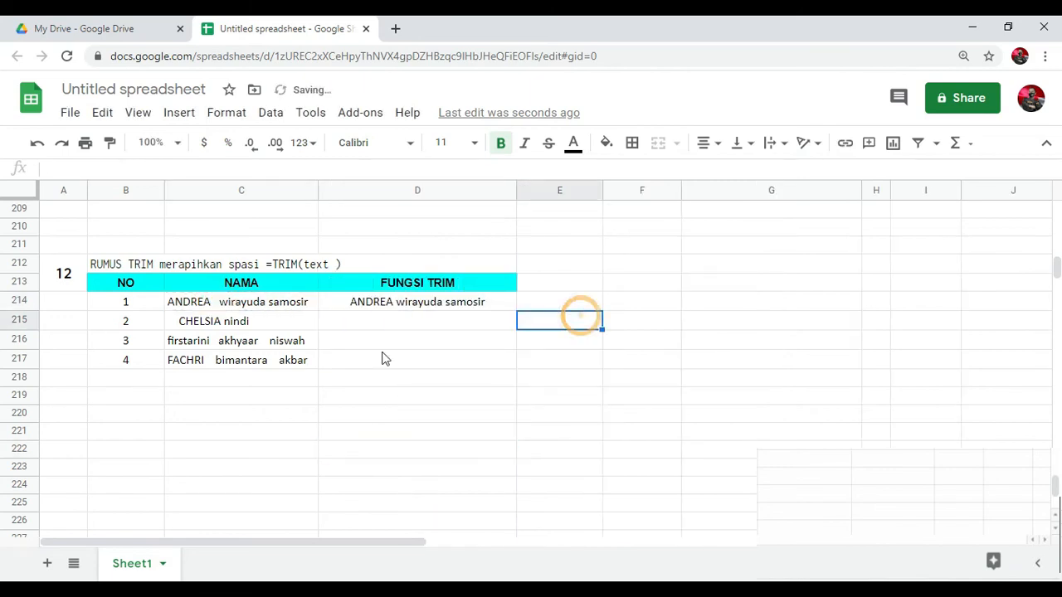
pyautogui.click(381, 303)
pyautogui.click(711, 145)
pyautogui.click(708, 173)
# - Add extra spaces after the first word of the first student's name in C214
pyautogui.click(218, 305)
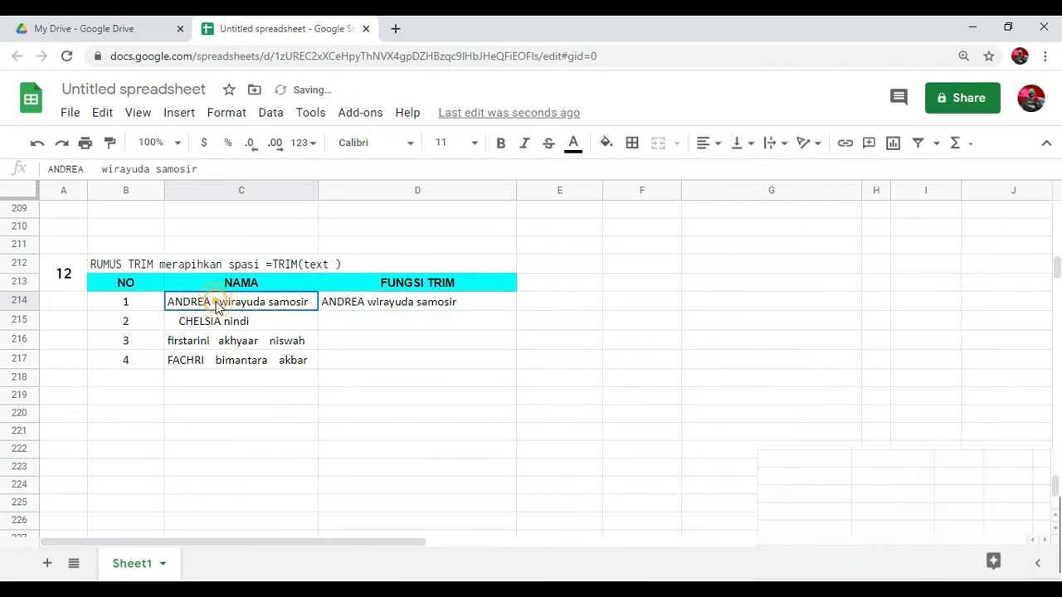
pyautogui.click(224, 324)
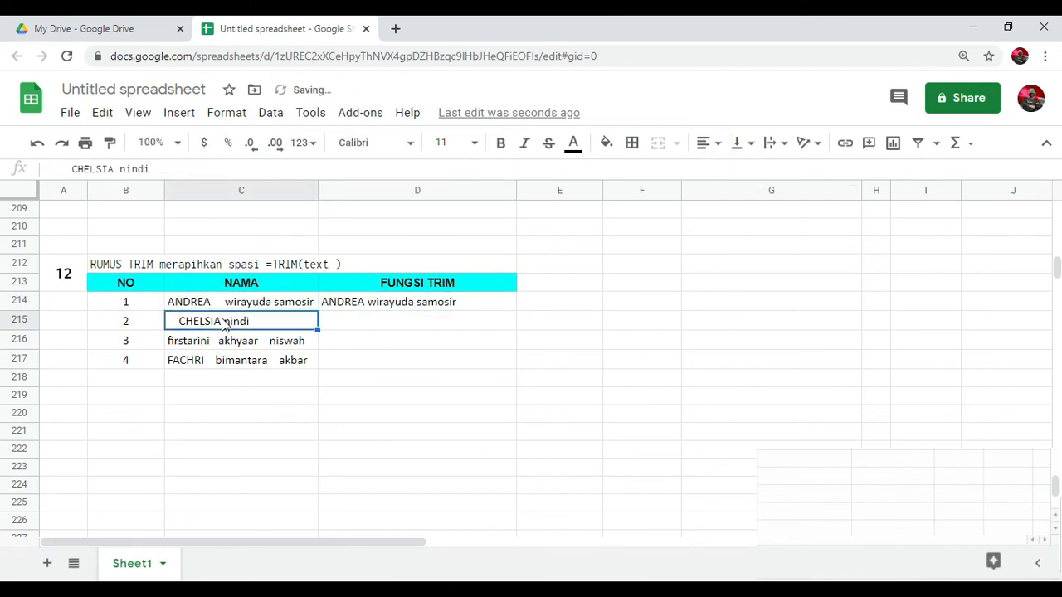
# - Check the leading spaces of the second name in C215 and copy the TRIM formula from D214 down to D217
pyautogui.click(376, 307)
pyautogui.click(191, 328)
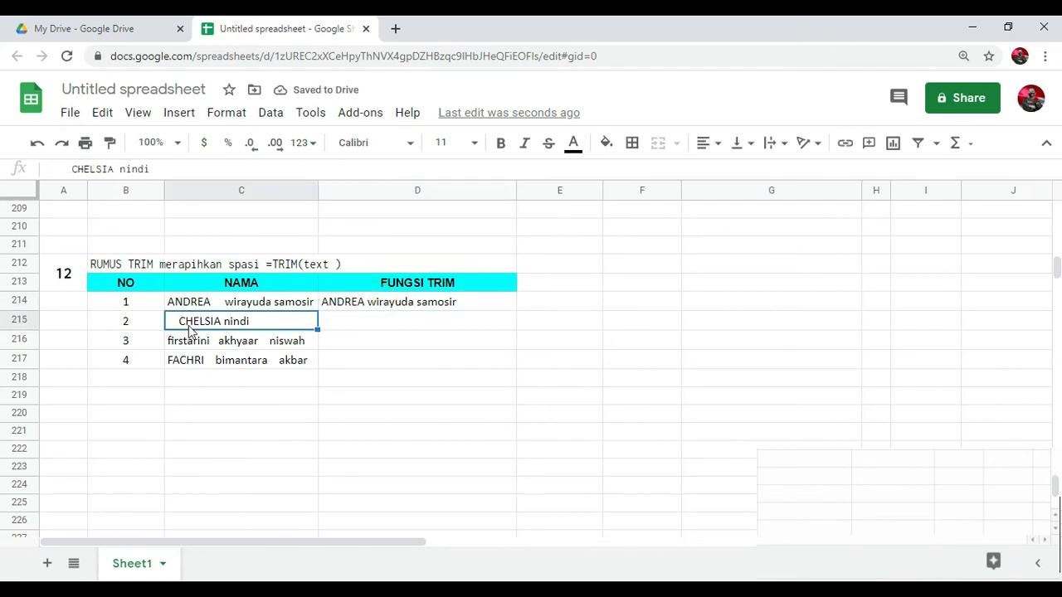
pyautogui.click(60, 171)
pyautogui.moveTo(71, 171); pyautogui.dragTo(43, 175)
pyautogui.click(427, 322)
pyautogui.click(434, 302)
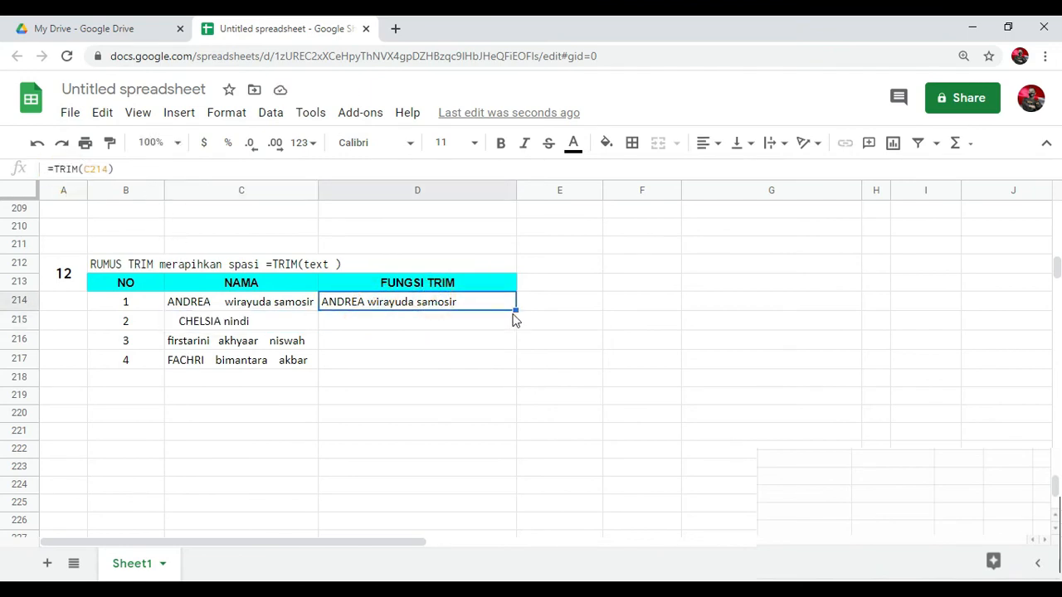
pyautogui.moveTo(516, 311); pyautogui.dragTo(515, 365)
pyautogui.click(487, 432)
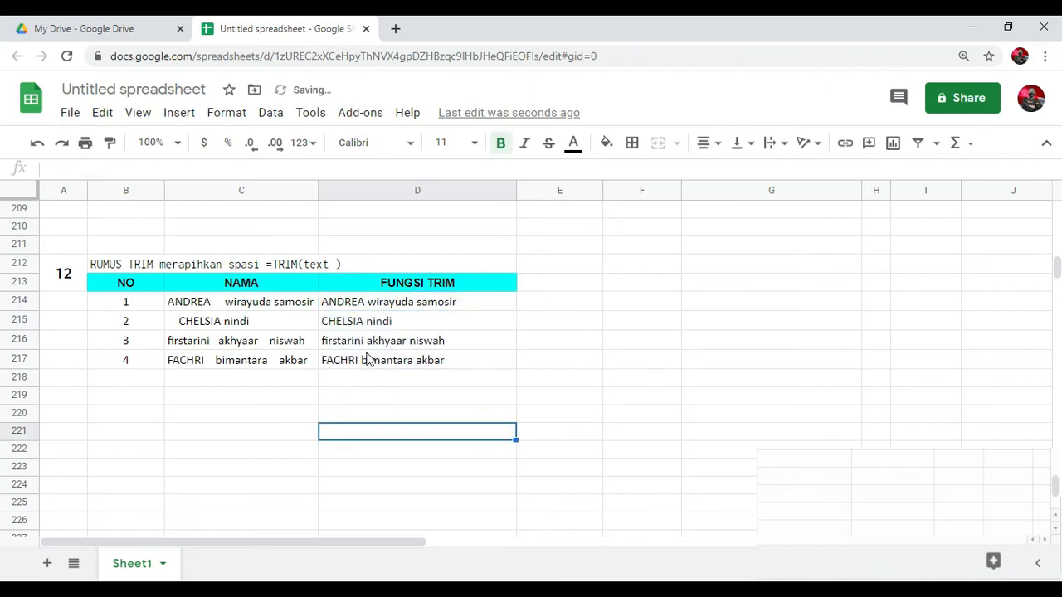
# - Enter =IF(D234=1,"LAKI-LAKI") in E234 under IF TUNGGAL in the IF exercise table
pyautogui.scroll(-5, 386, 373)
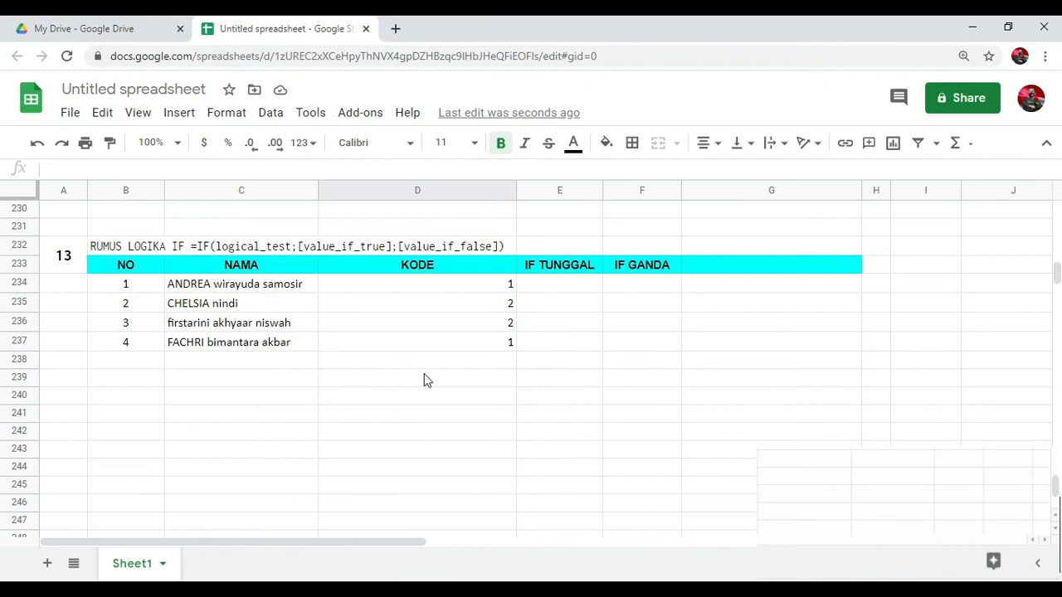
pyautogui.click(584, 286)
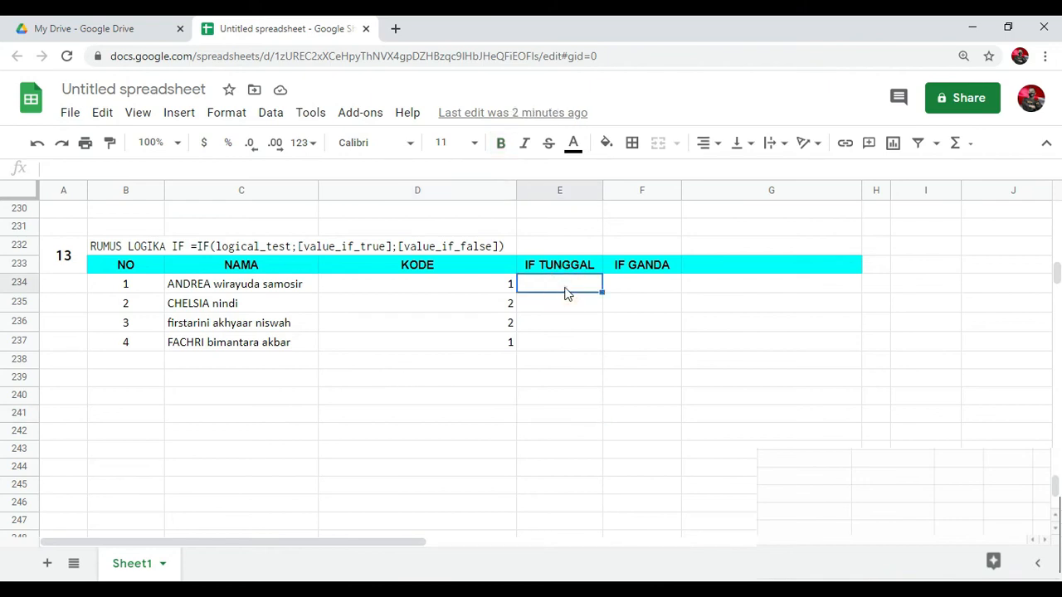
pyautogui.write('=')
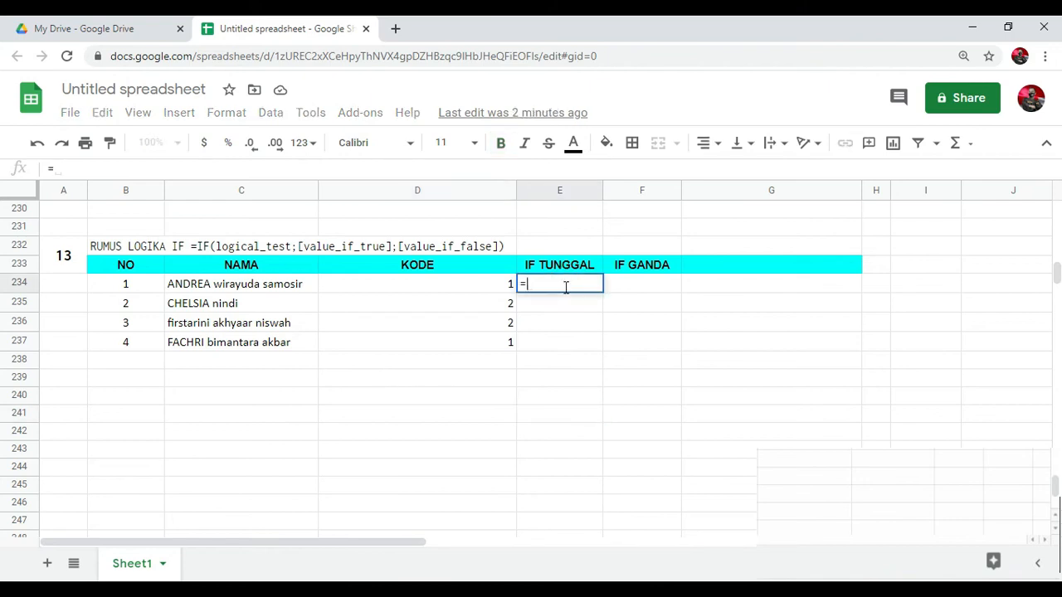
pyautogui.write('I')
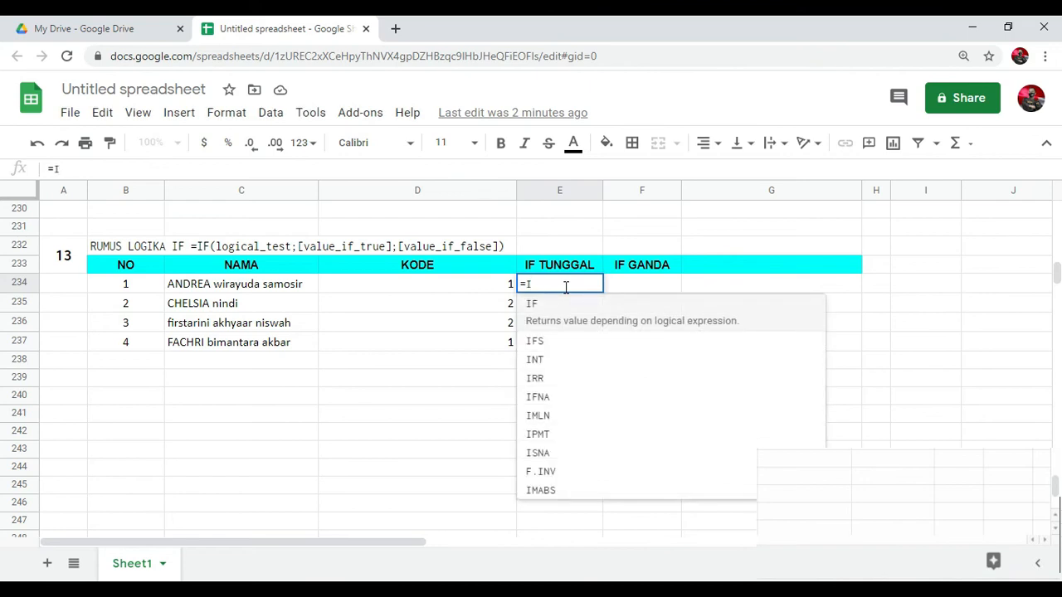
pyautogui.press('Tab')
pyautogui.click(462, 284)
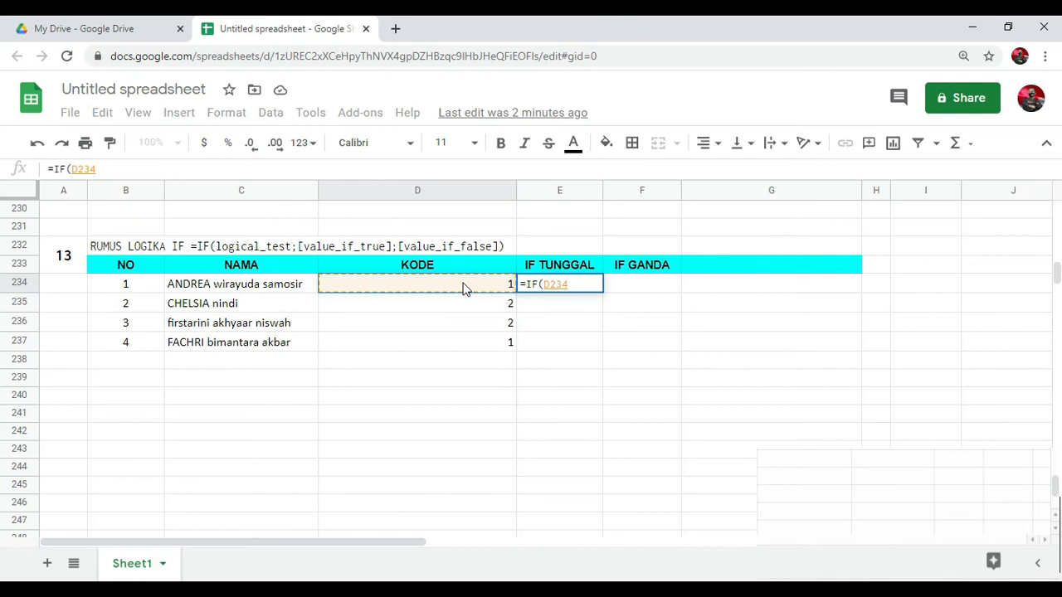
pyautogui.write('=1')
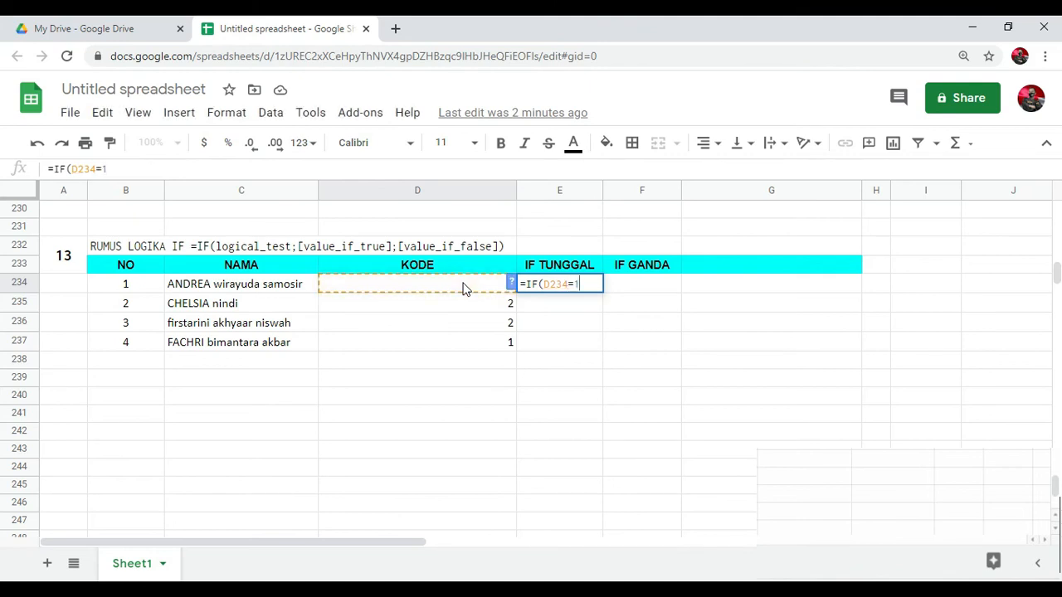
pyautogui.write(',')
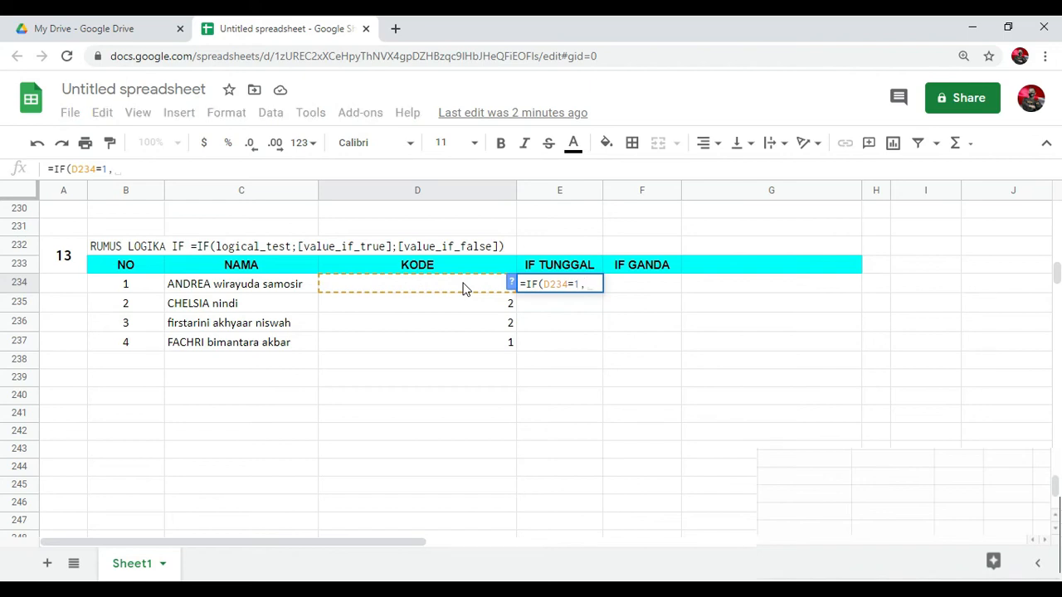
pyautogui.write('"LAKI')
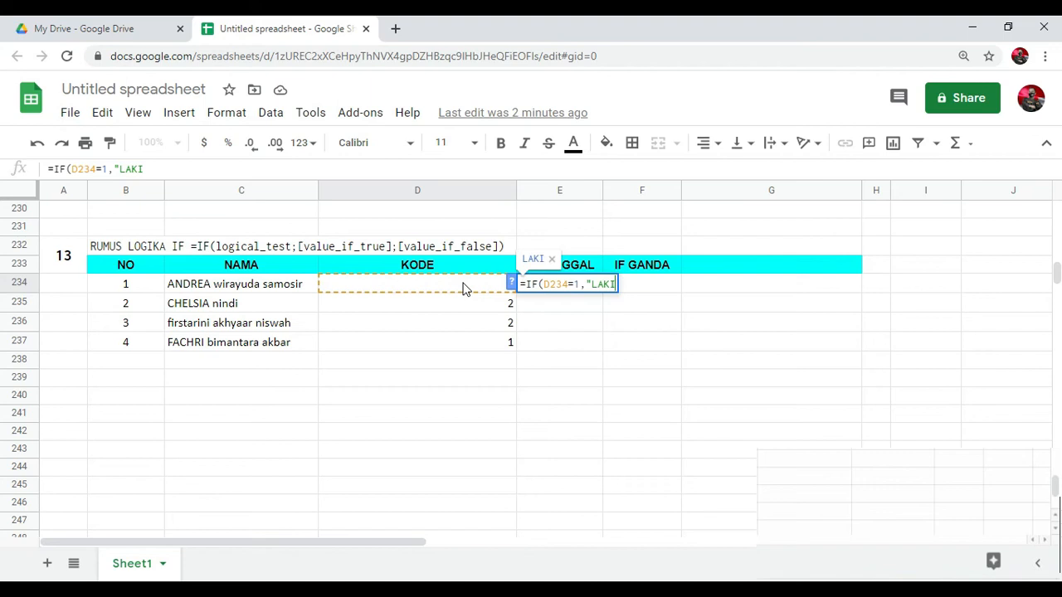
pyautogui.write('-LAKI")')
pyautogui.press('Return')
# - Copy the IF formula from E234 down to E237 and compare the results with the codes in column D
pyautogui.click(581, 287)
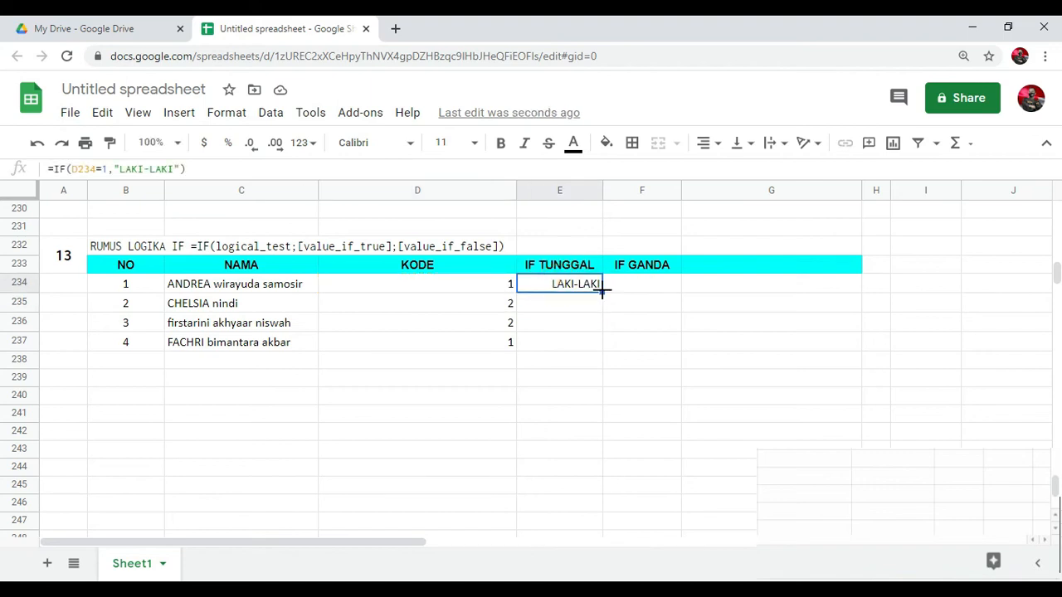
pyautogui.doubleClick(603, 292)
pyautogui.click(497, 286)
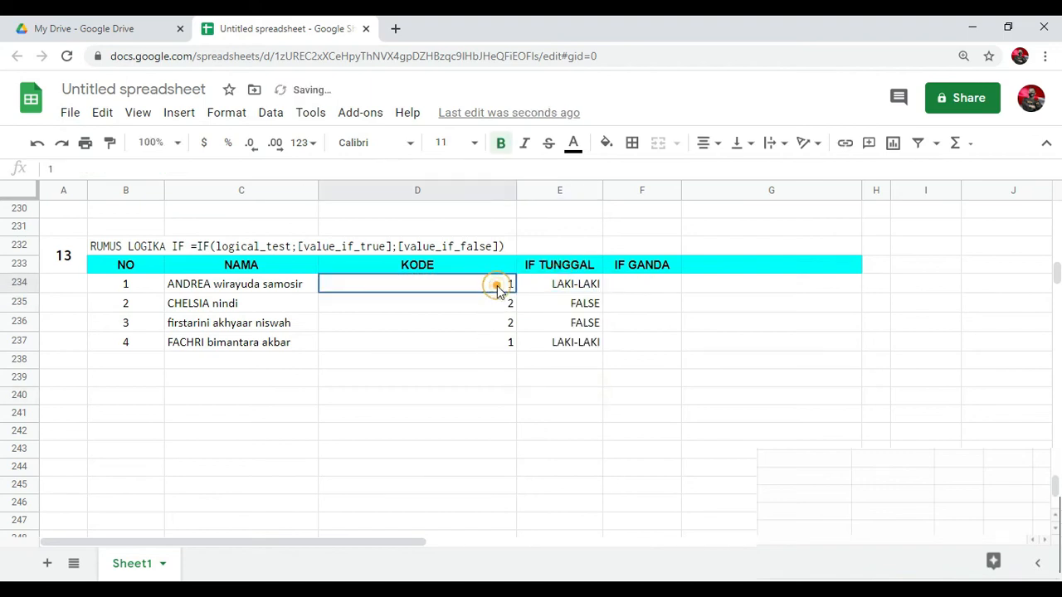
pyautogui.click(506, 342)
pyautogui.click(503, 285)
pyautogui.click(506, 304)
pyautogui.click(580, 304)
pyautogui.click(580, 285)
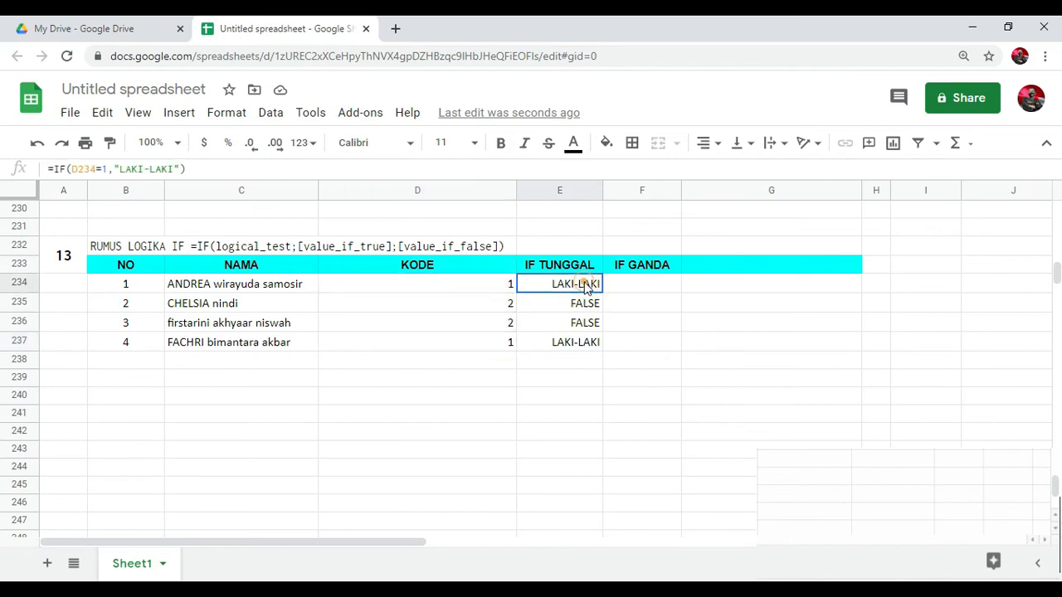
# - Nest a second condition in E234 so the formula reads =IF(D234=1,"LAKI-LAKI",IF(D234=2,"PEREMPUAN"))
pyautogui.click(206, 170)
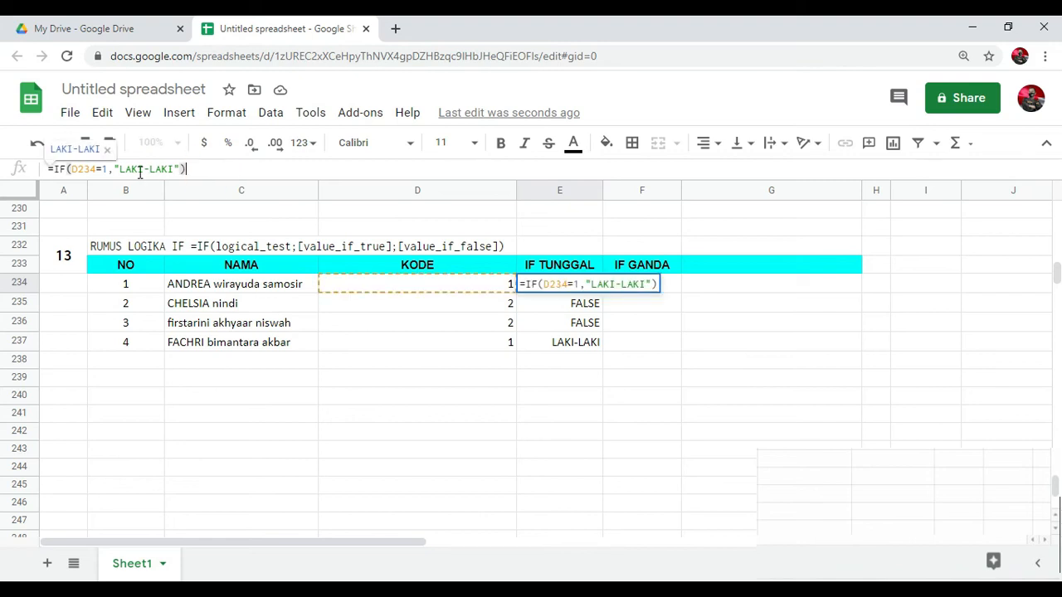
pyautogui.moveTo(56, 170); pyautogui.dragTo(181, 171)
pyautogui.hotkey('ctrl', 'c')
pyautogui.click(186, 170)
pyautogui.hotkey('ctrl', 'v')
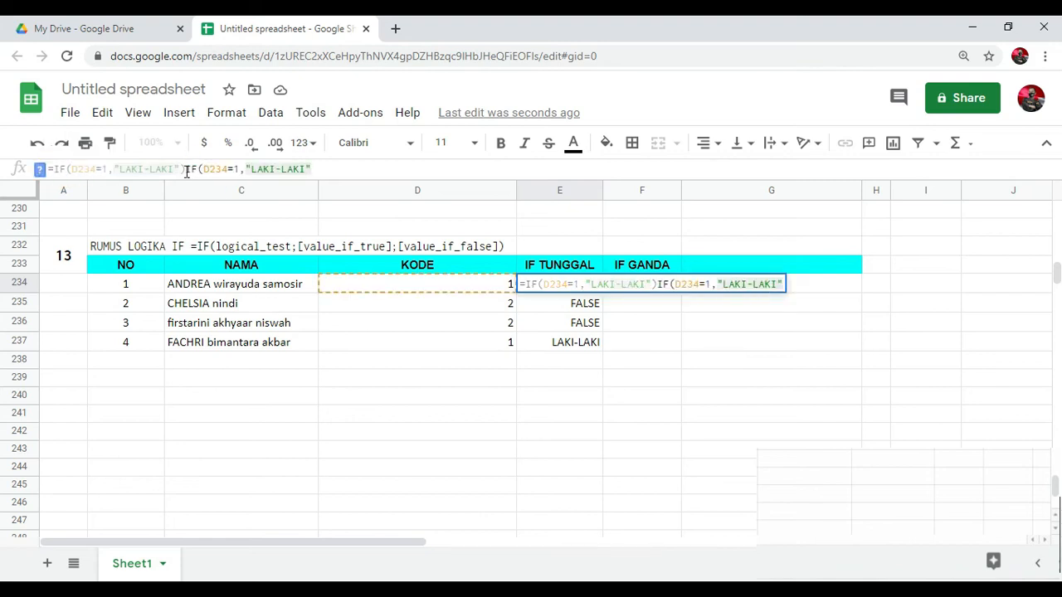
pyautogui.click(185, 171)
pyautogui.write(',')
pyautogui.click(246, 171)
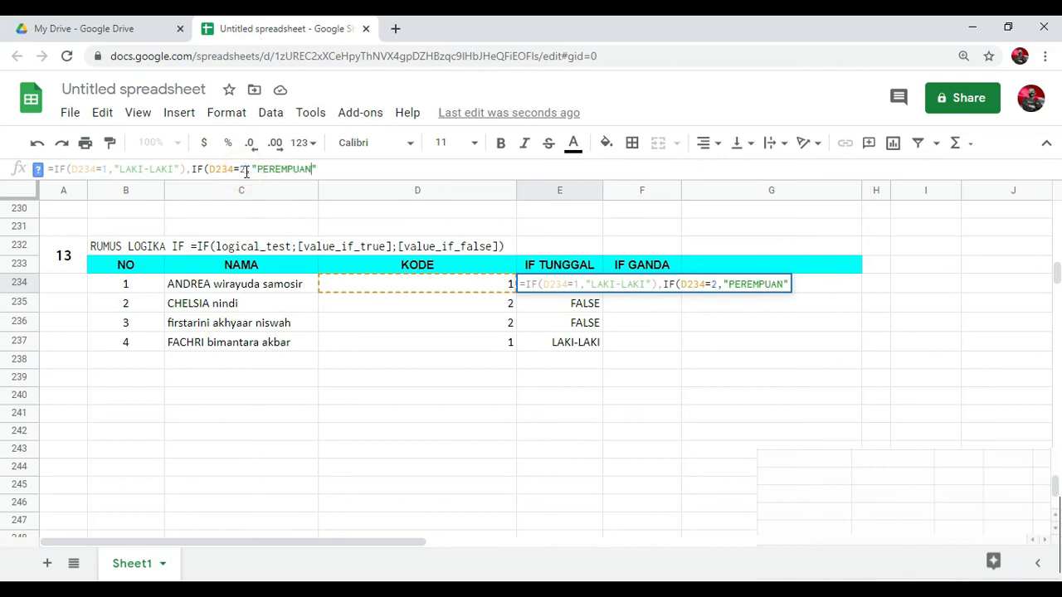
pyautogui.click(326, 169)
pyautogui.write('))')
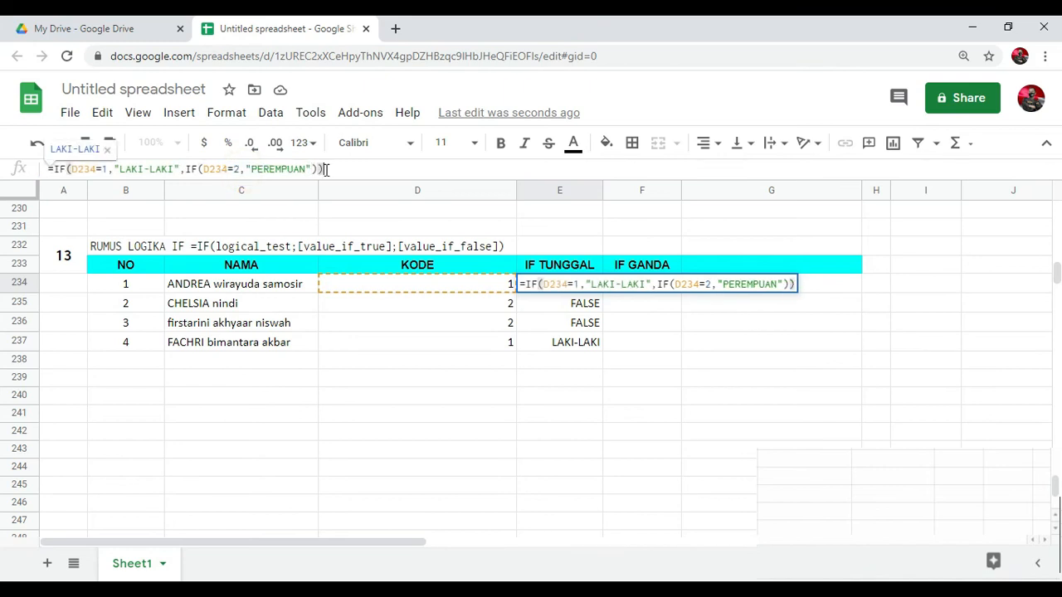
pyautogui.press('Return')
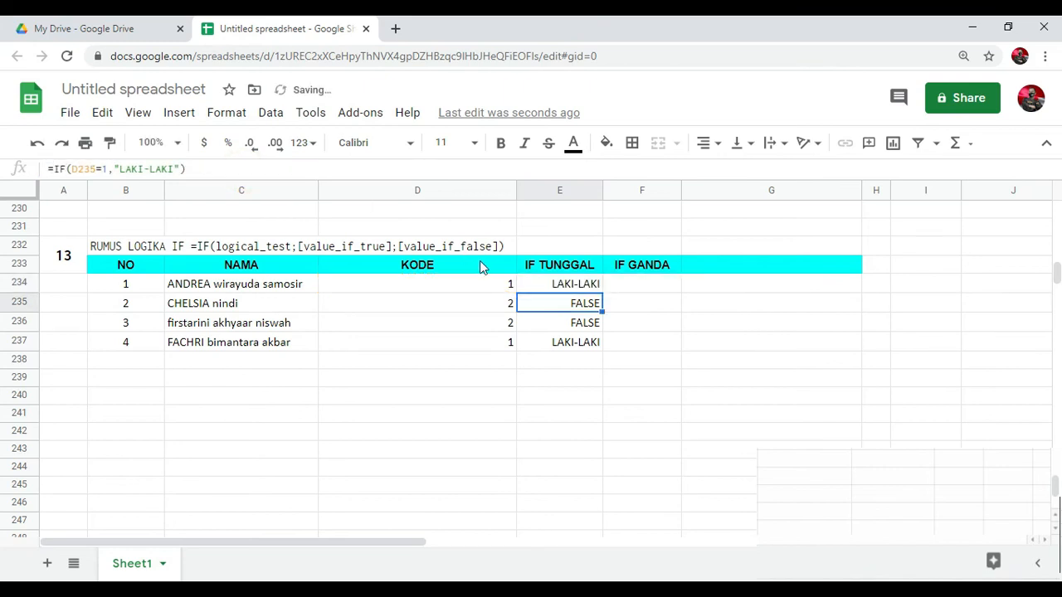
# - Copy the nested IF formula from E234 down to E237 and review the formula in E234
pyautogui.click(591, 284)
pyautogui.moveTo(605, 291); pyautogui.dragTo(605, 344)
pyautogui.click(590, 427)
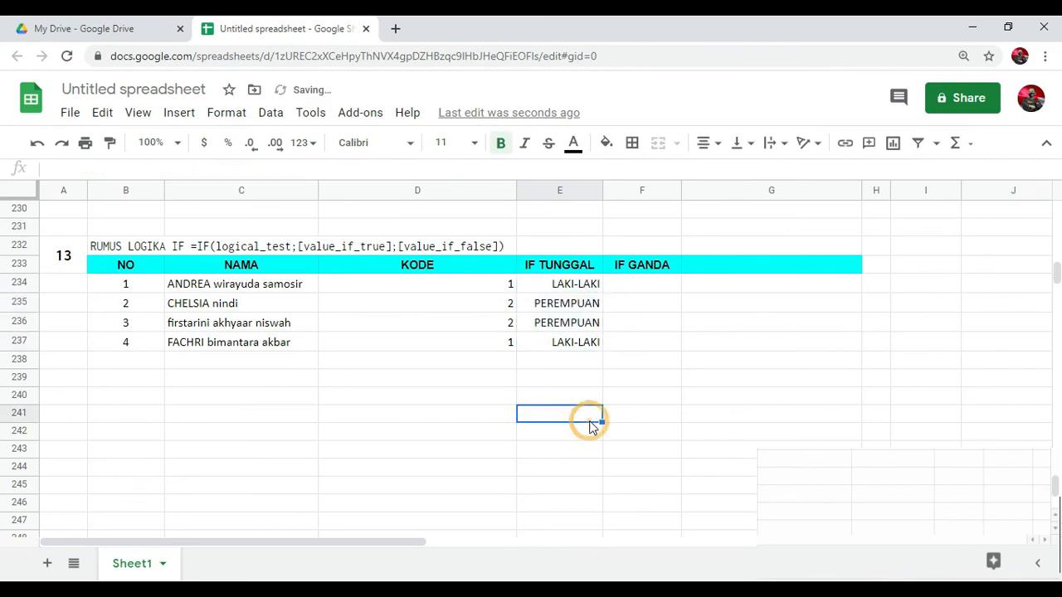
pyautogui.click(571, 290)
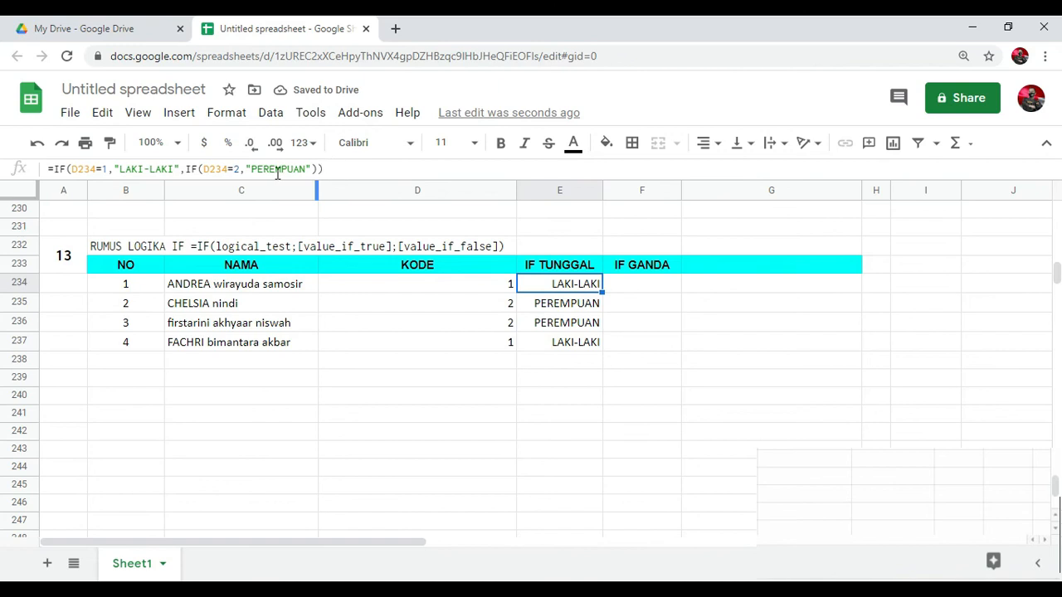
# - Change the first student's code in D234 to 3 and check the IF result in E234
pyautogui.click(482, 295)
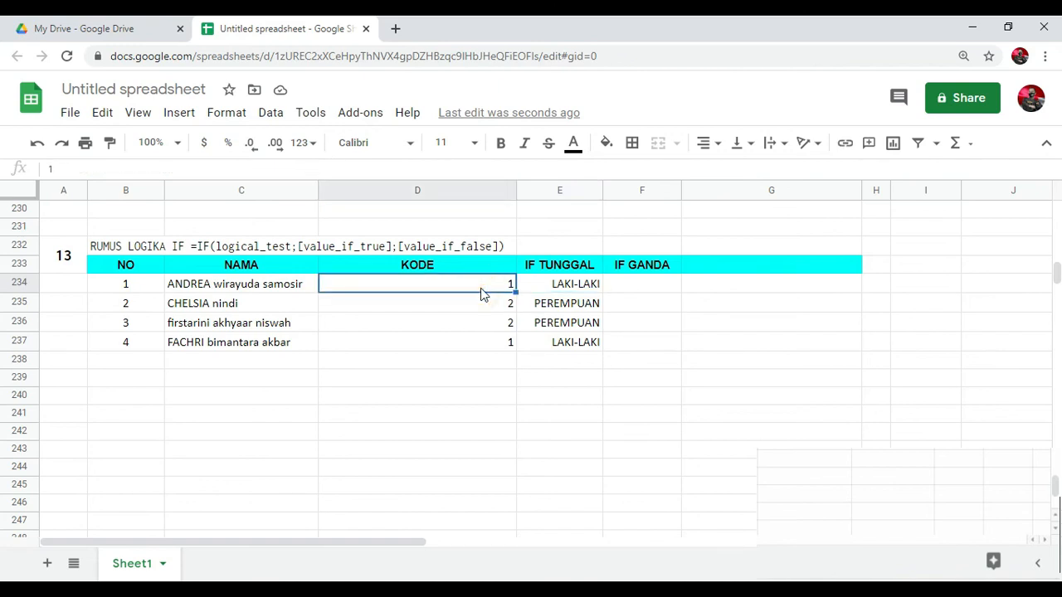
pyautogui.write('3')
pyautogui.press('Return')
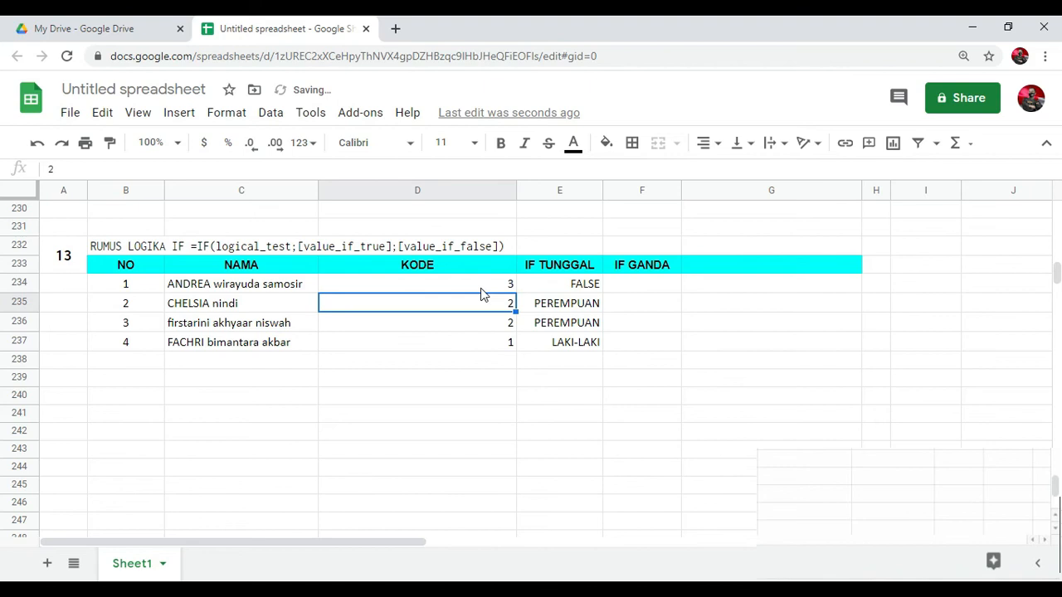
pyautogui.click(587, 286)
pyautogui.click(477, 285)
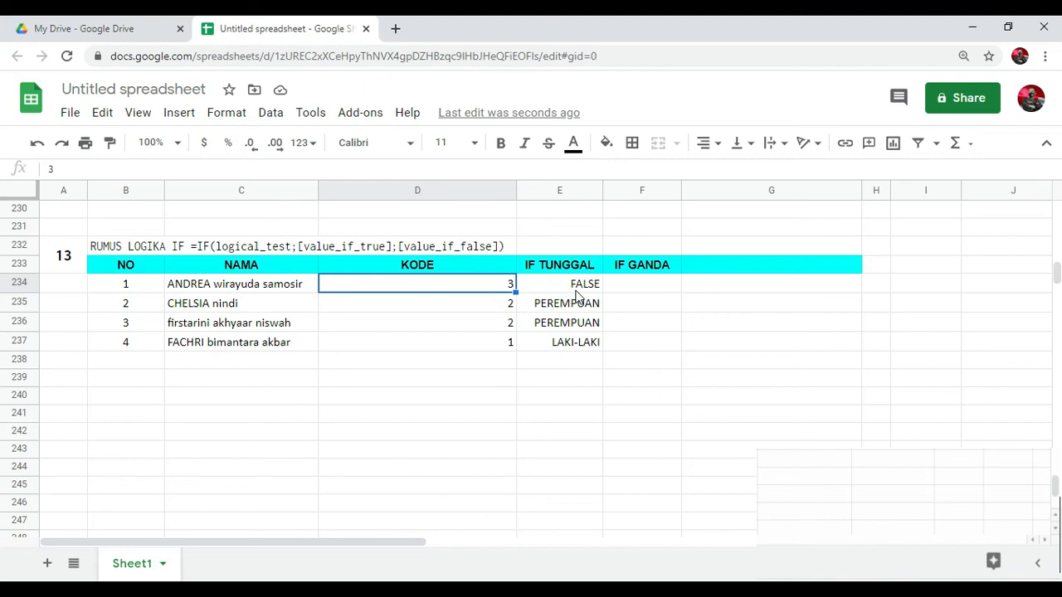
# - Add "" as the inner IF's false value in E234, copy the formula down to E237, and check row 234
pyautogui.click(577, 289)
pyautogui.click(318, 169)
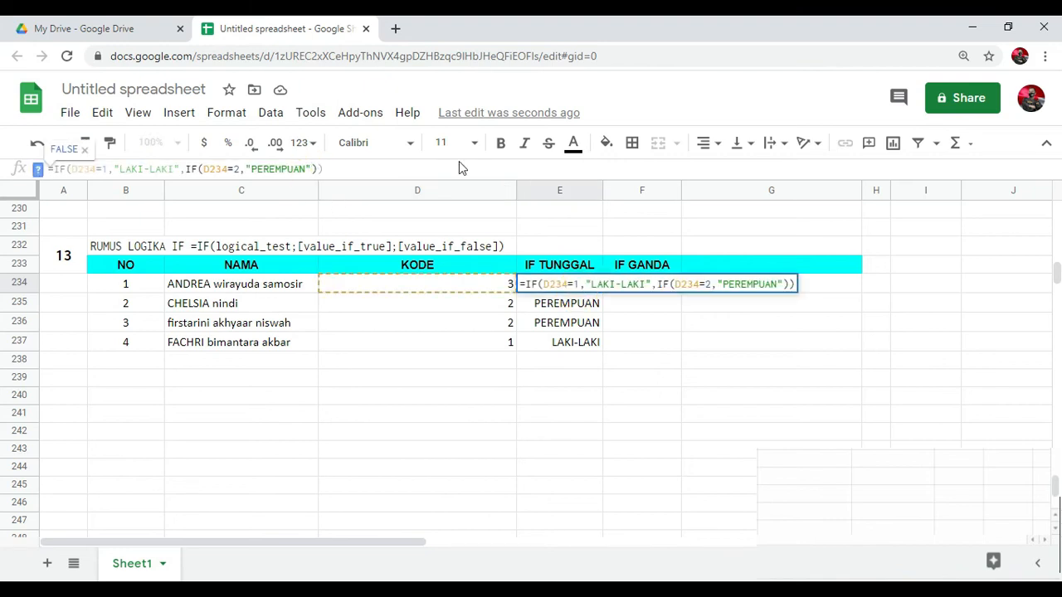
pyautogui.write(',""')
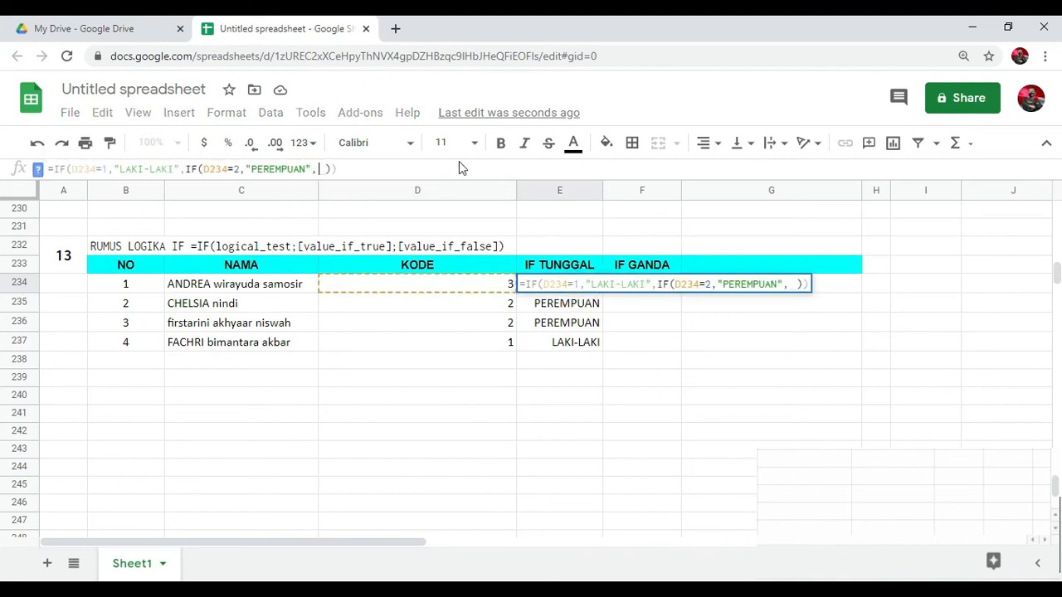
pyautogui.press('Return')
pyautogui.click(591, 285)
pyautogui.moveTo(601, 292); pyautogui.dragTo(607, 344)
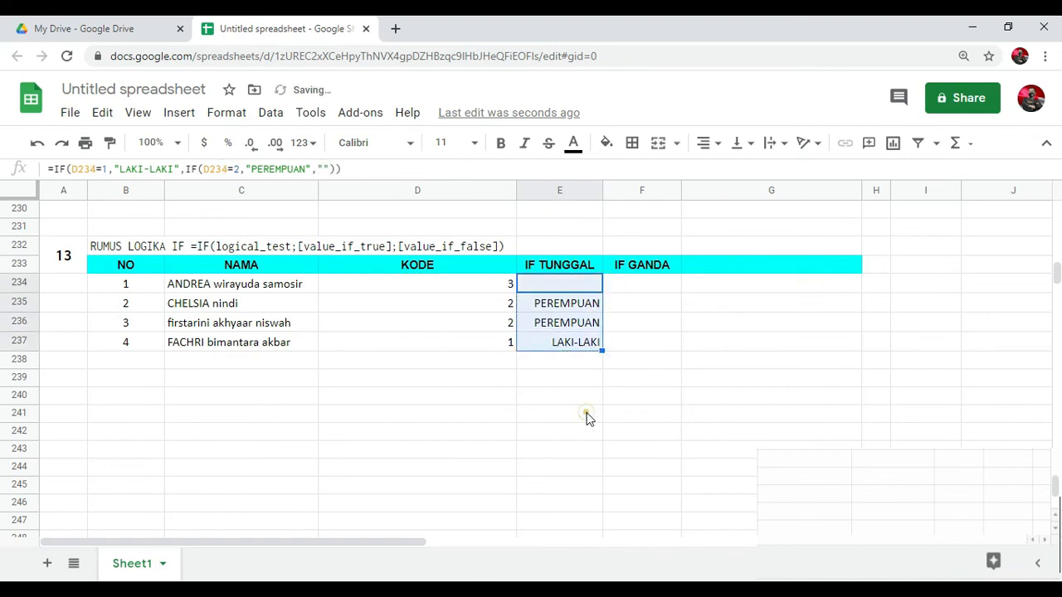
pyautogui.click(588, 414)
pyautogui.click(503, 291)
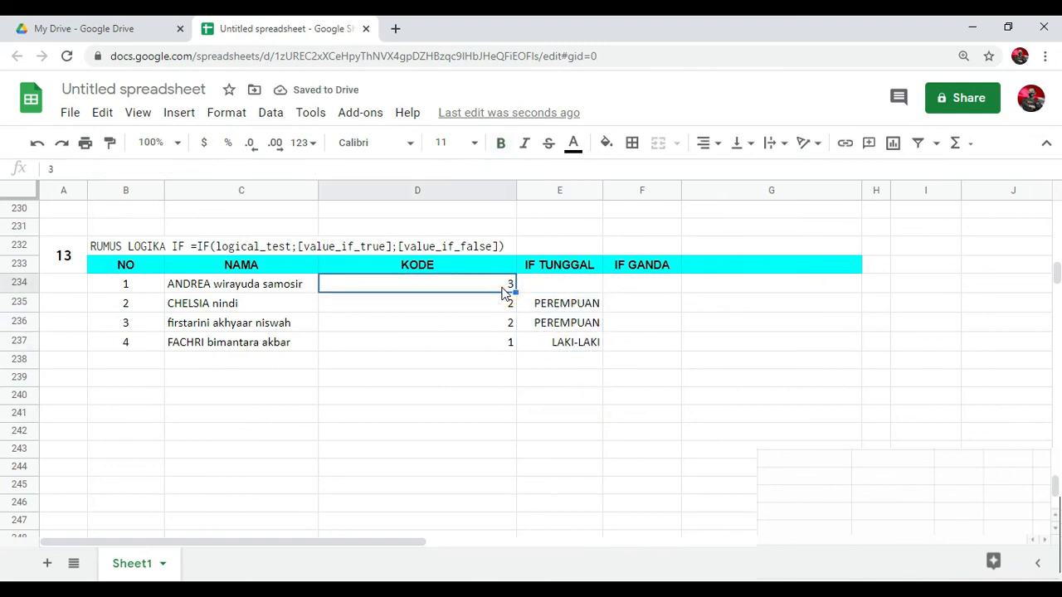
pyautogui.click(559, 287)
pyautogui.click(507, 287)
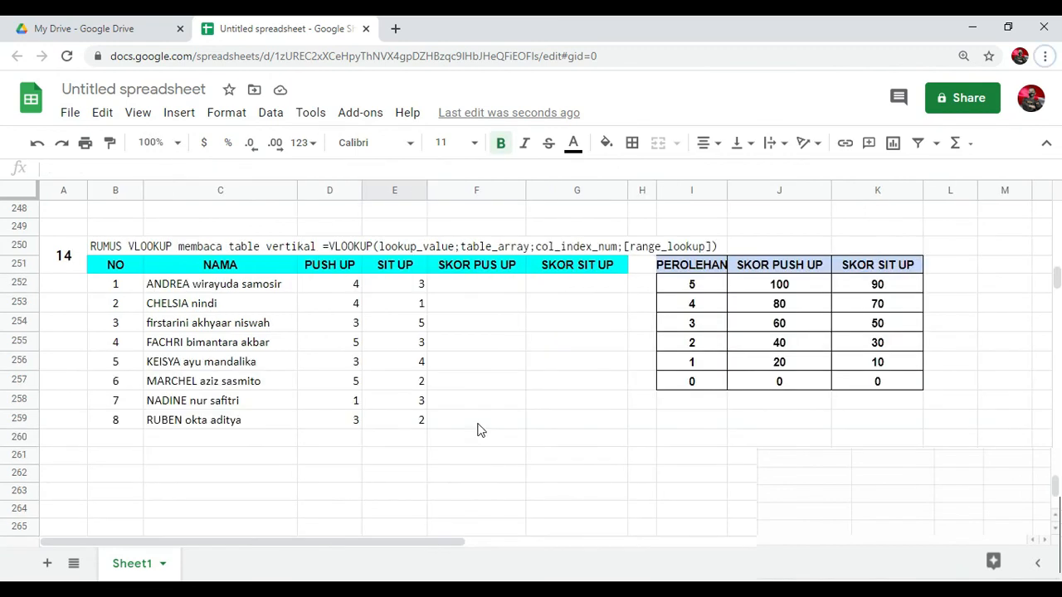
# - Look up the first student's push-up score in F252 with =VLOOKUP(D252,I252:K257,2,0)
pyautogui.click(481, 283)
pyautogui.write('=')
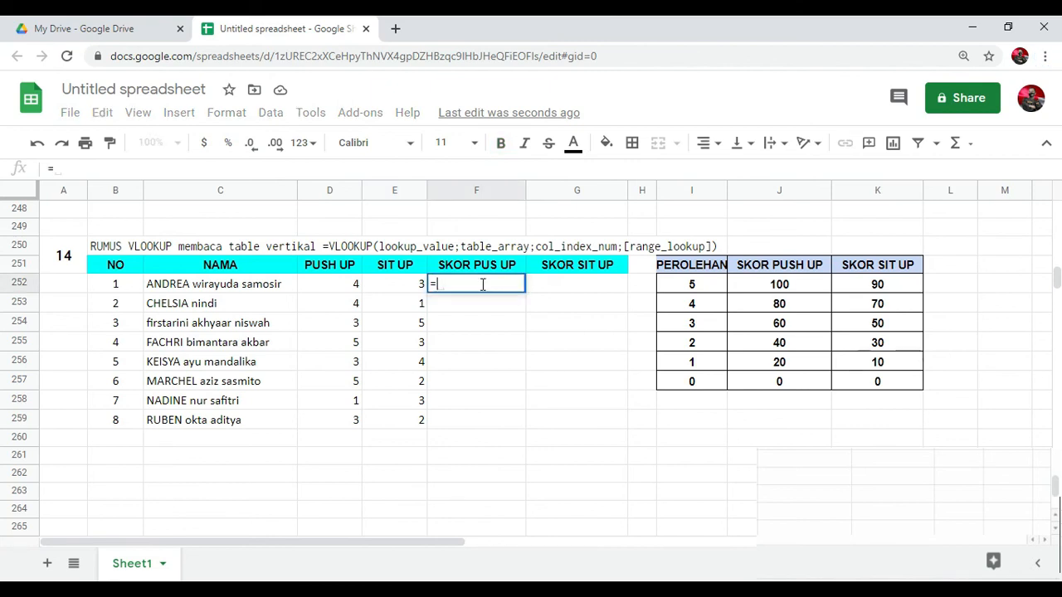
pyautogui.write('VLOOKUP(')
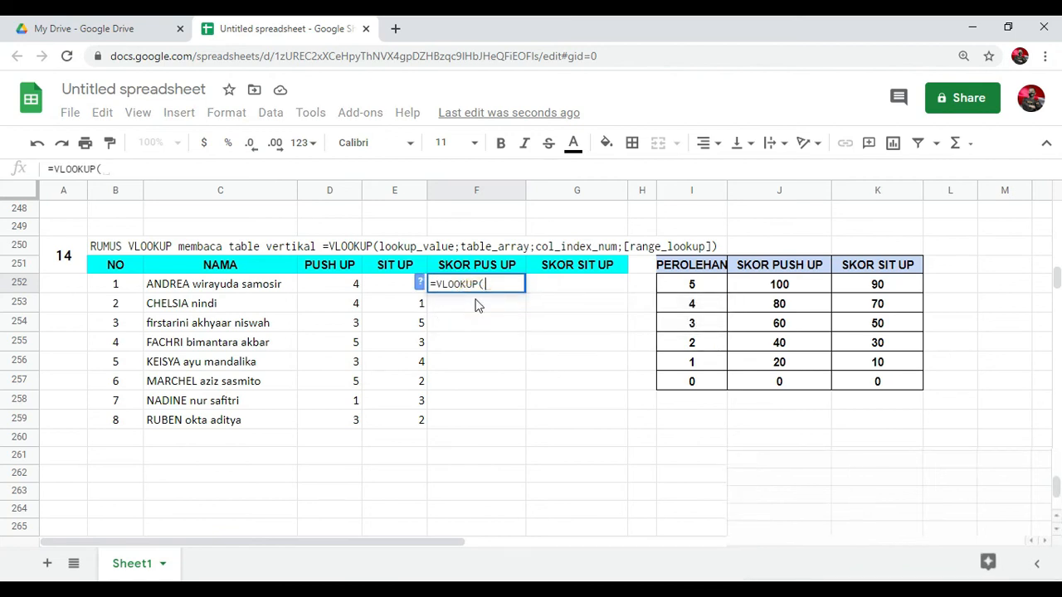
pyautogui.click(349, 290)
pyautogui.write(',')
pyautogui.moveTo(702, 290); pyautogui.dragTo(855, 383)
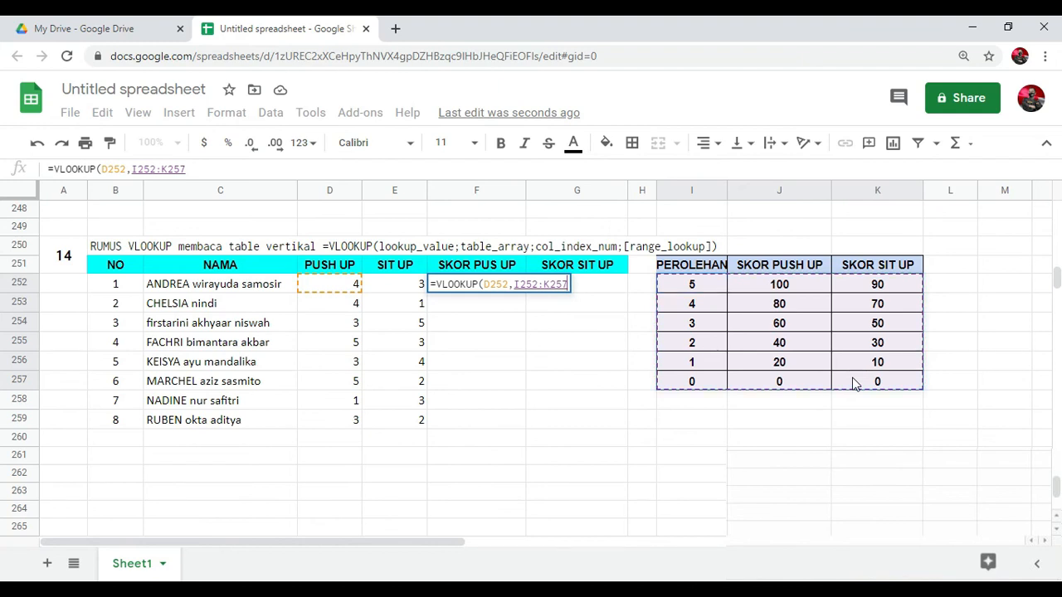
pyautogui.write(',')
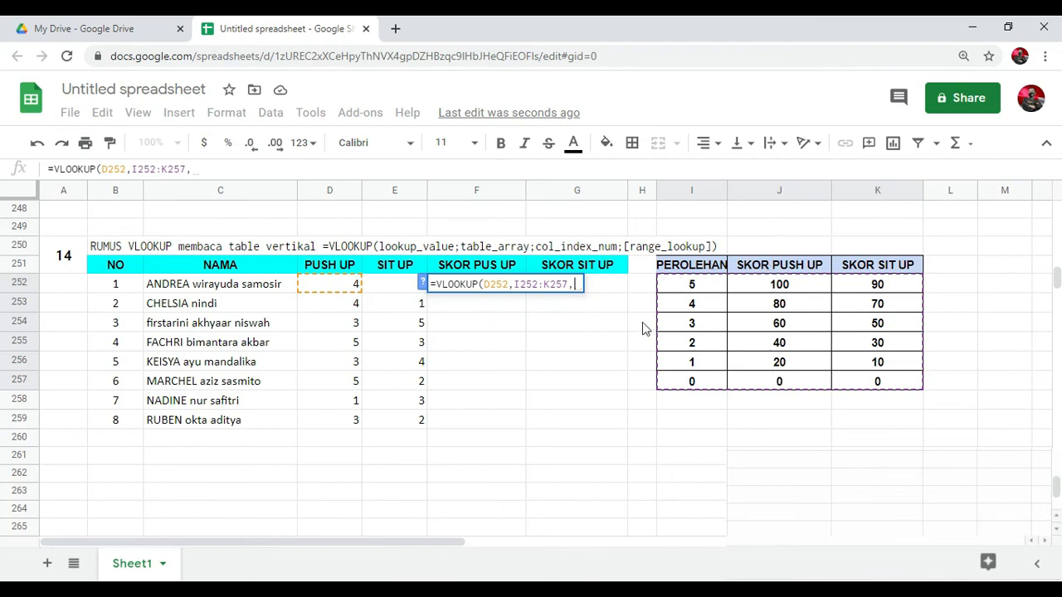
pyautogui.write('2,0')
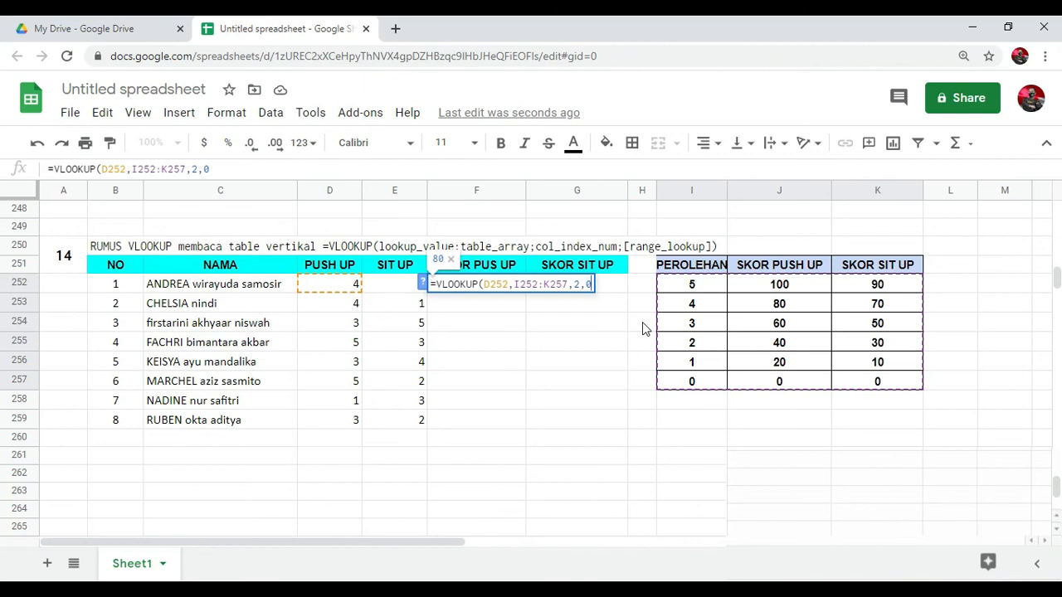
pyautogui.press('Return')
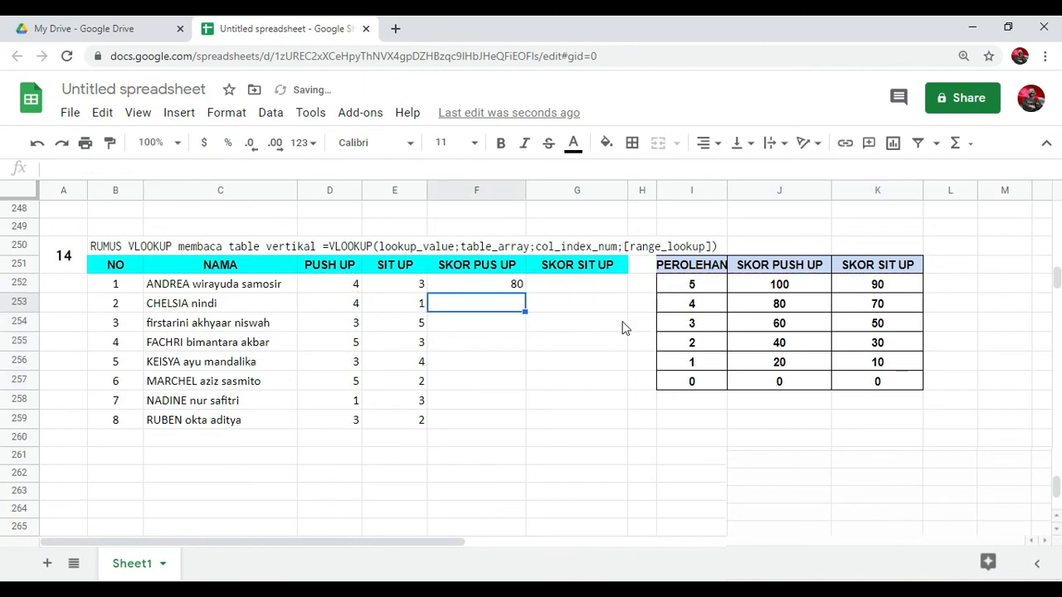
# - Compare the first student's push-up count in D252 and score in F252 with the matching row of the score table
pyautogui.click(484, 289)
pyautogui.click(349, 284)
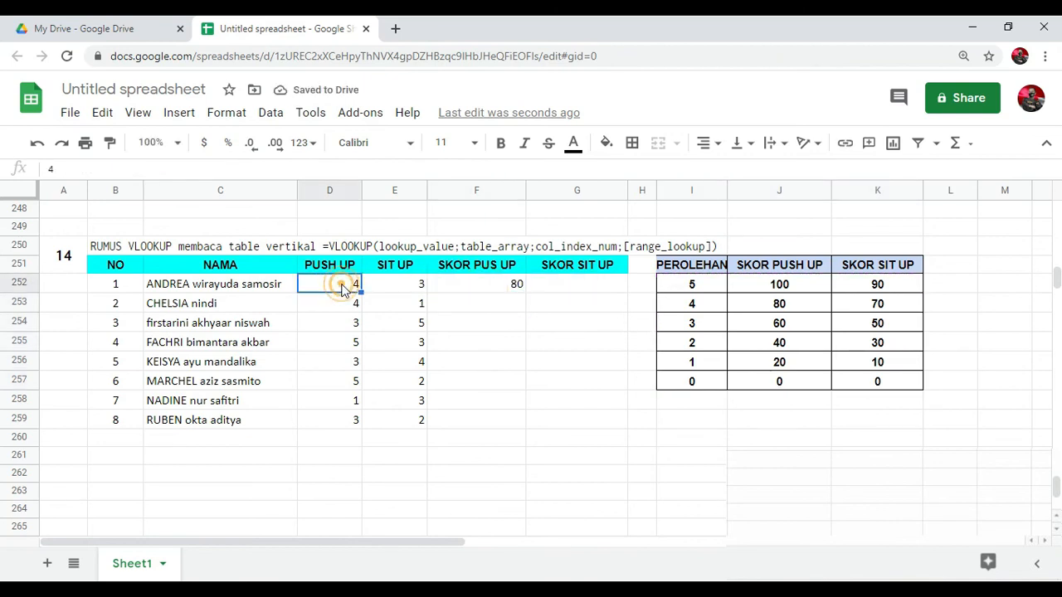
pyautogui.click(719, 312)
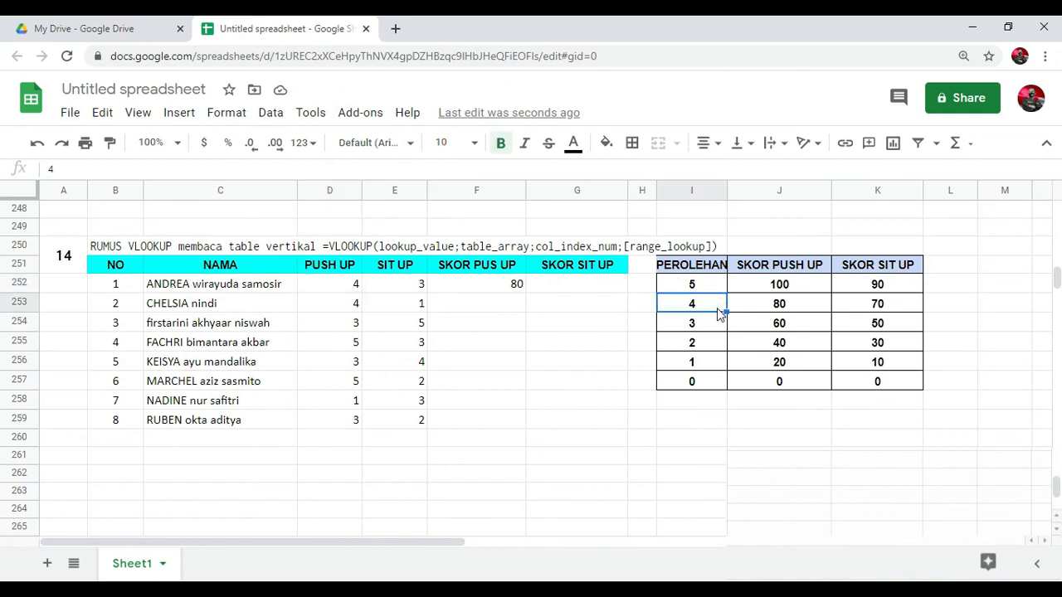
pyautogui.click(768, 309)
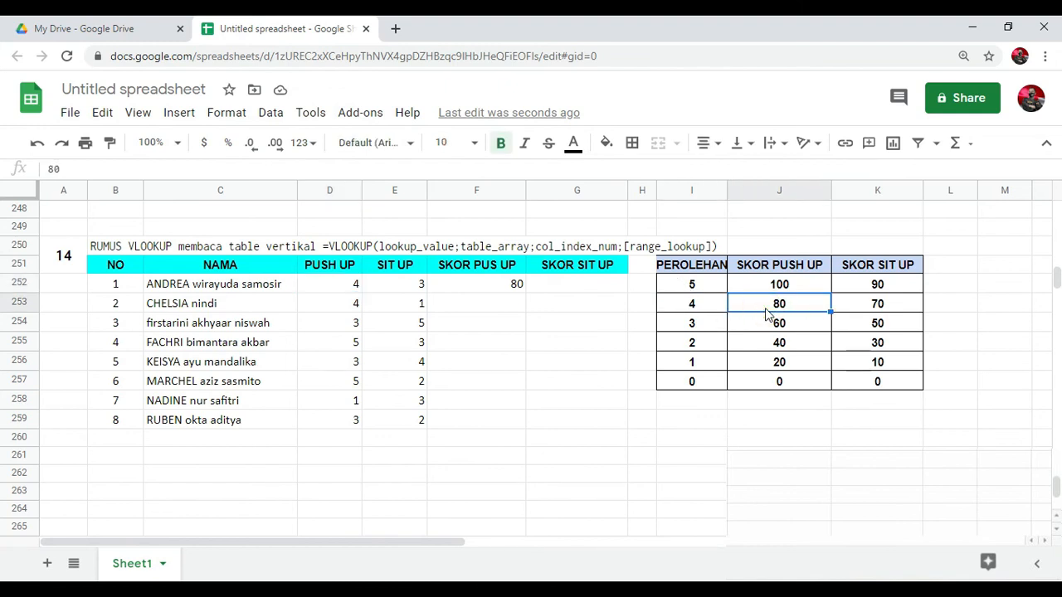
# - Test the push-up lookup by setting D252 to 5, and restore D252 to 4
pyautogui.click(356, 288)
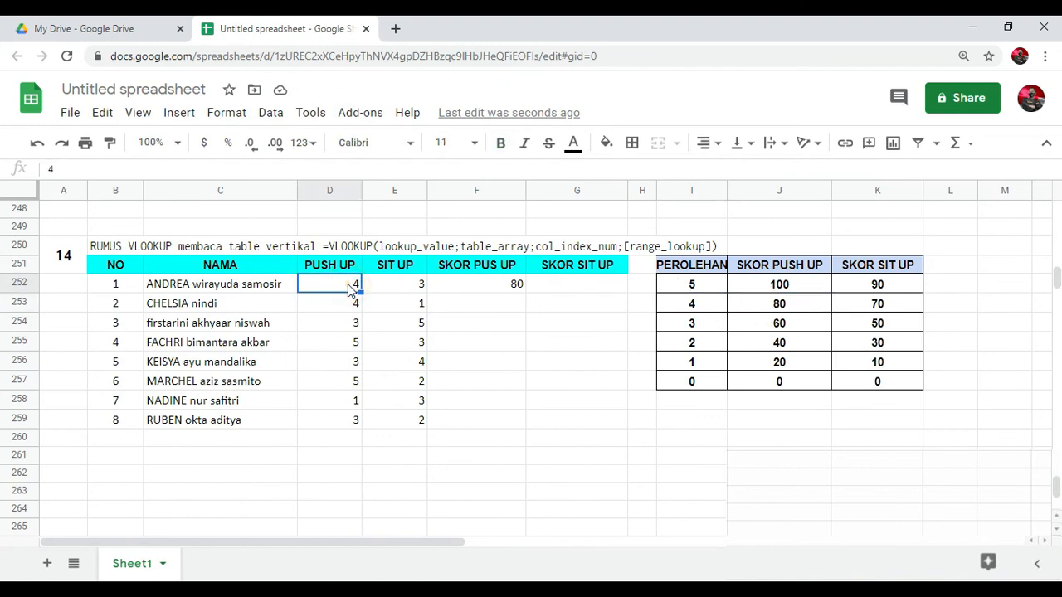
pyautogui.write('5')
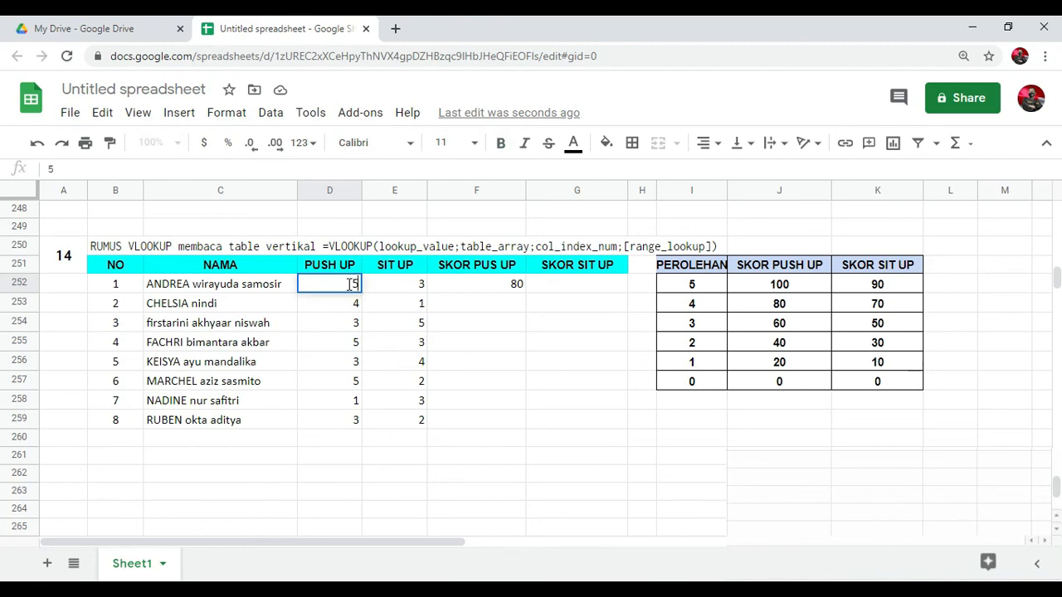
pyautogui.press('Return')
pyautogui.click(350, 288)
pyautogui.write('4')
pyautogui.press('Return')
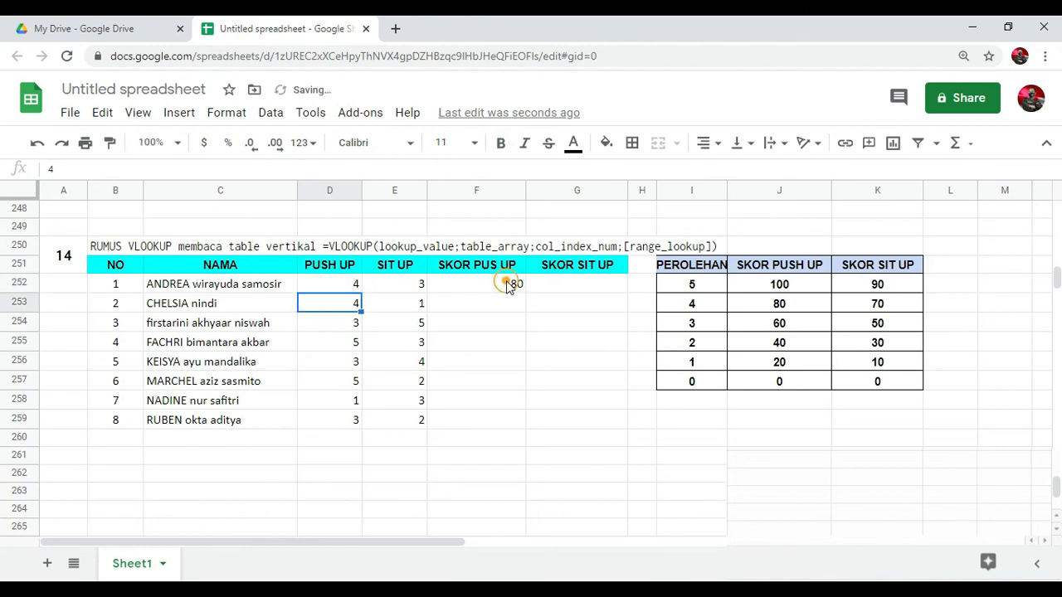
# - Copy the push-up VLOOKUP formula with its relative table range from F252 down to F259
pyautogui.click(507, 283)
pyautogui.moveTo(525, 289); pyautogui.dragTo(529, 429)
pyautogui.click(500, 481)
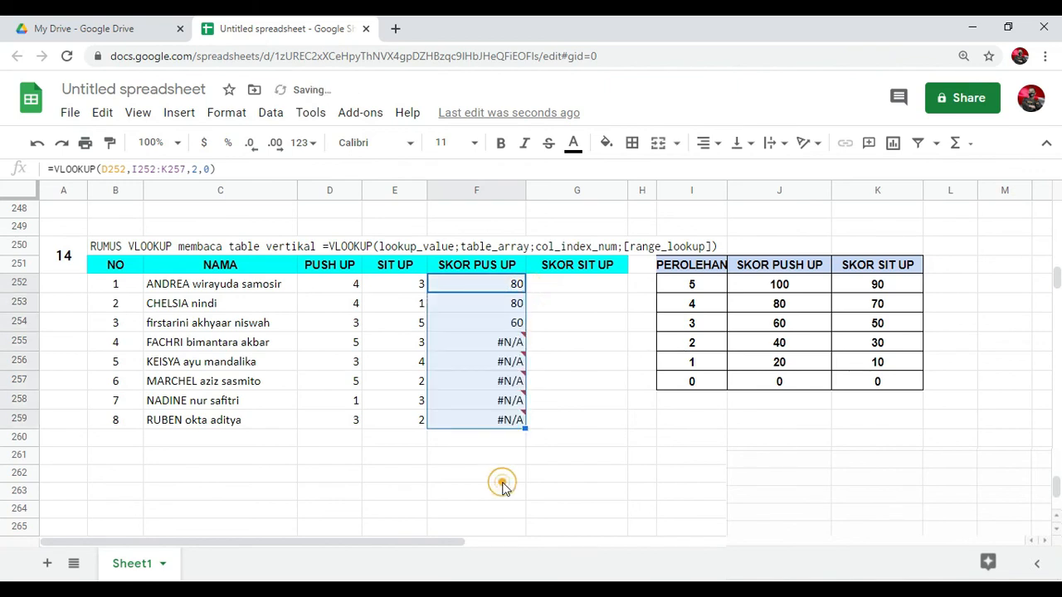
# - Examine the error in F255 and compare its formula's lookup range with the one in F252
pyautogui.click(500, 343)
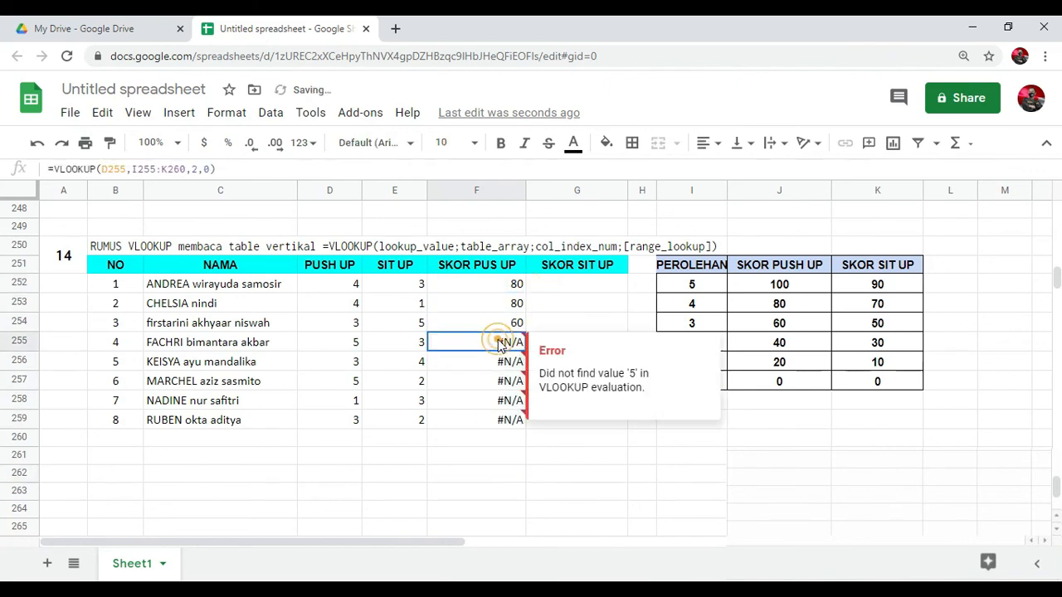
pyautogui.click(504, 290)
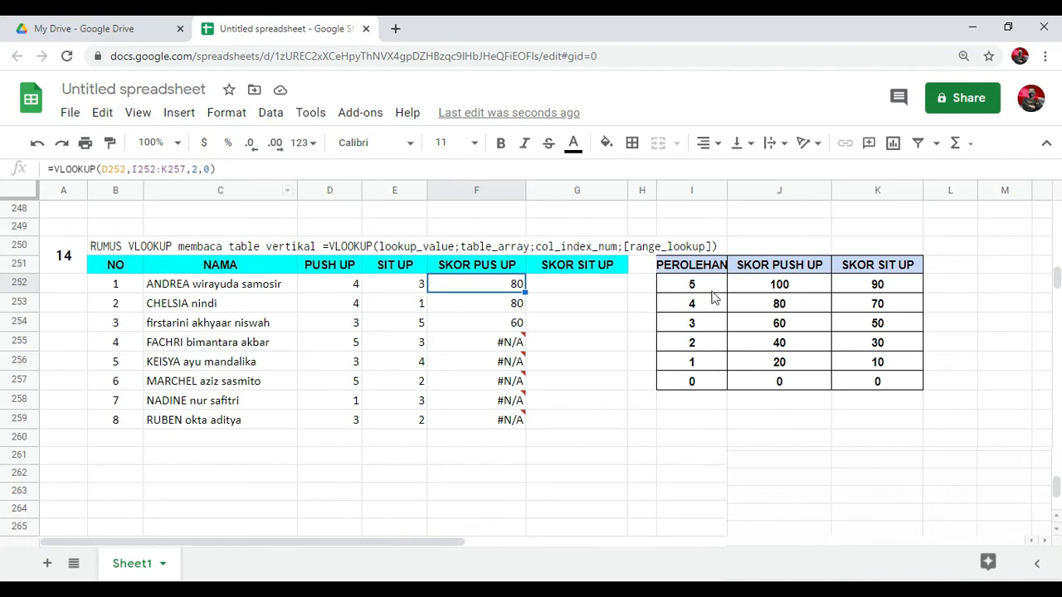
pyautogui.click(482, 344)
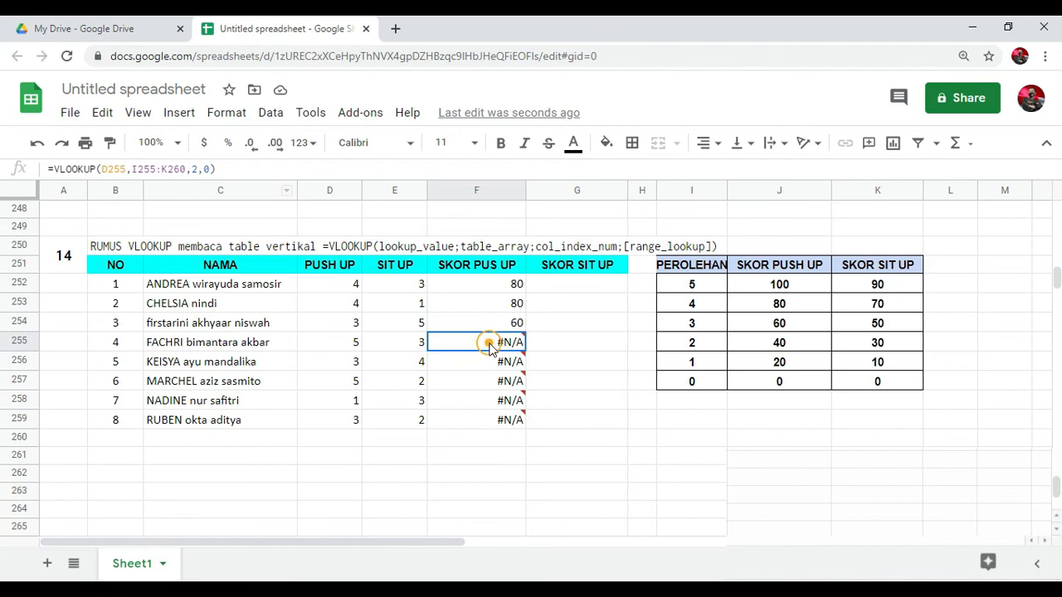
pyautogui.click(256, 167)
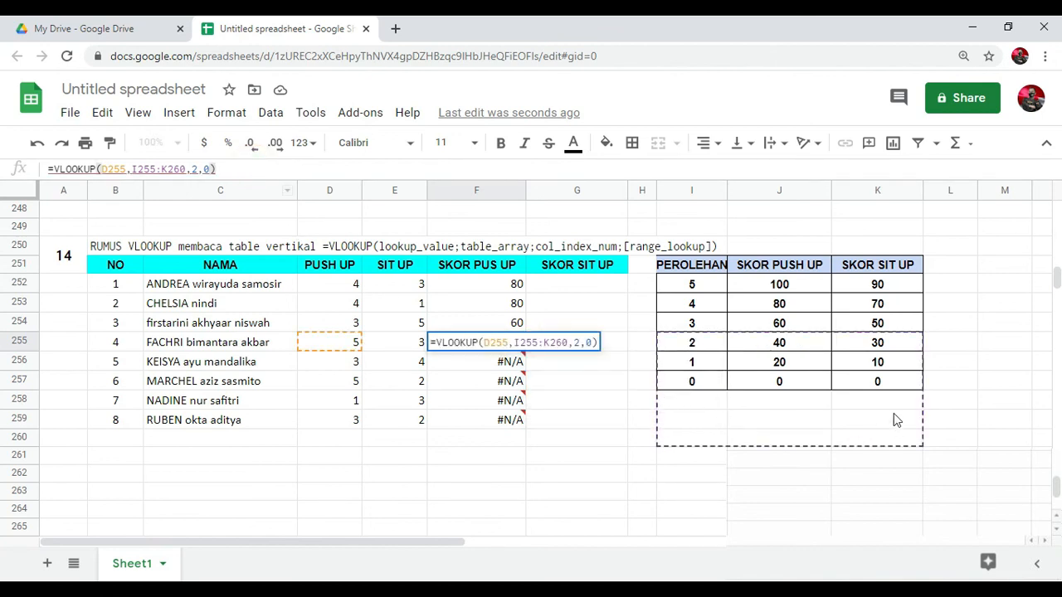
pyautogui.click(575, 459)
# - Make the lookup table range in F252's VLOOKUP formula absolute as $I$252:$K$257
pyautogui.click(496, 284)
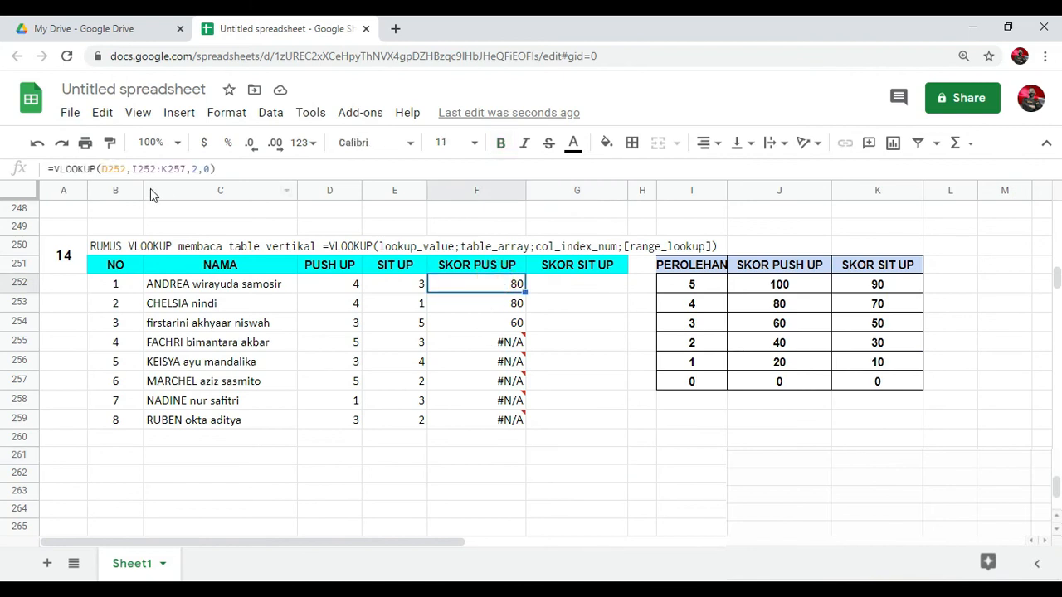
pyautogui.click(152, 169)
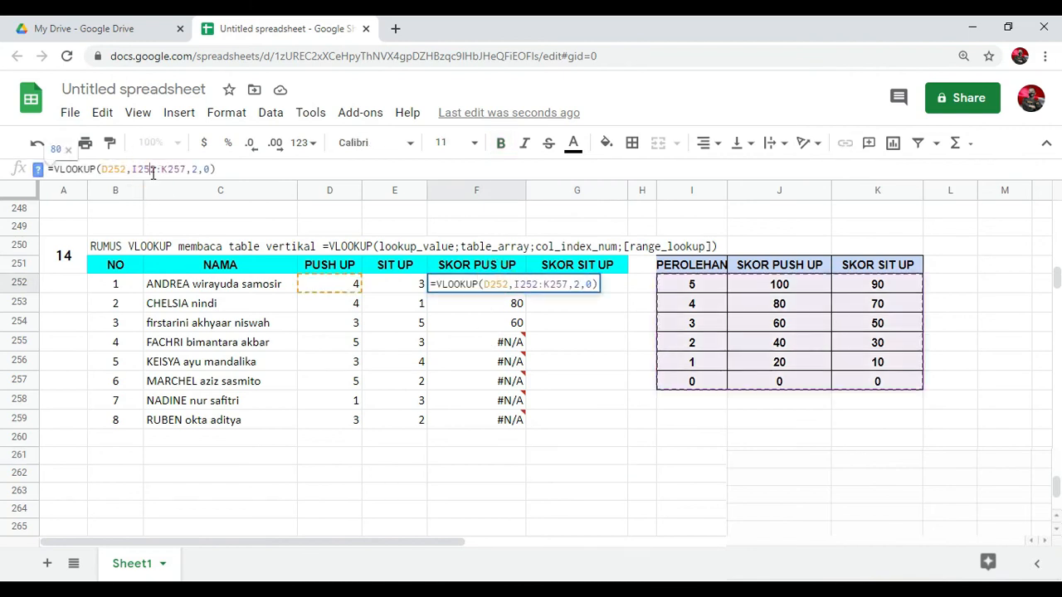
pyautogui.click(139, 169)
pyautogui.press('F4')
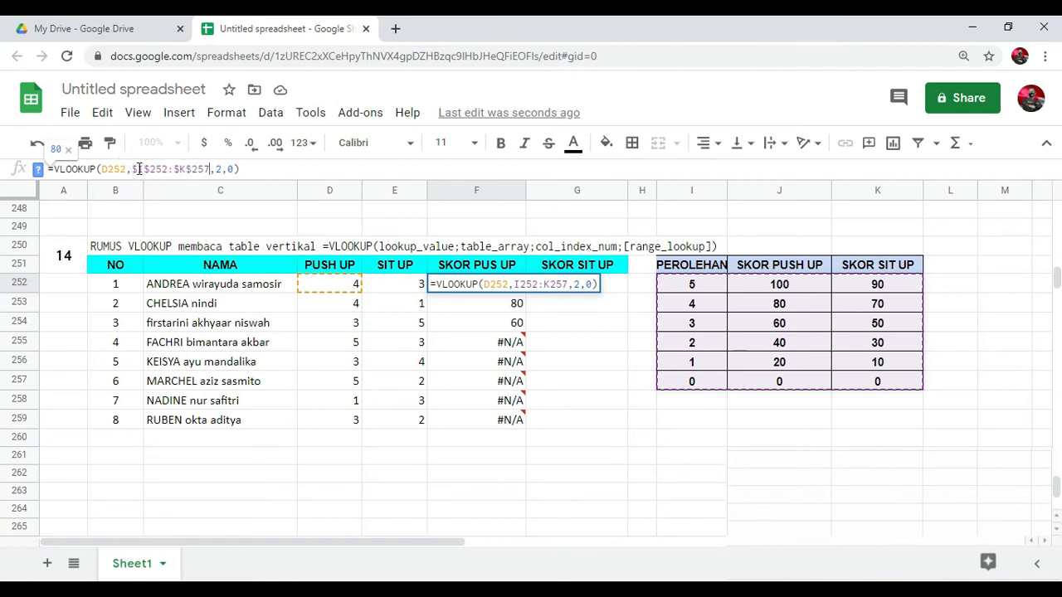
pyautogui.press('Return')
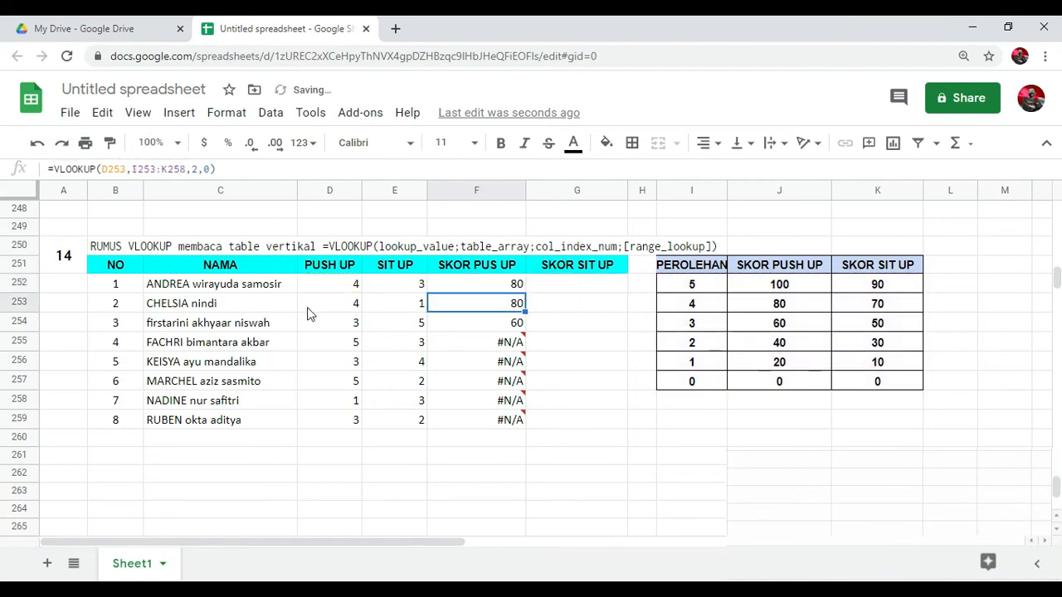
# - Copy the VLOOKUP formula with the absolute table range from F252 down to F259
pyautogui.click(609, 421)
pyautogui.click(496, 284)
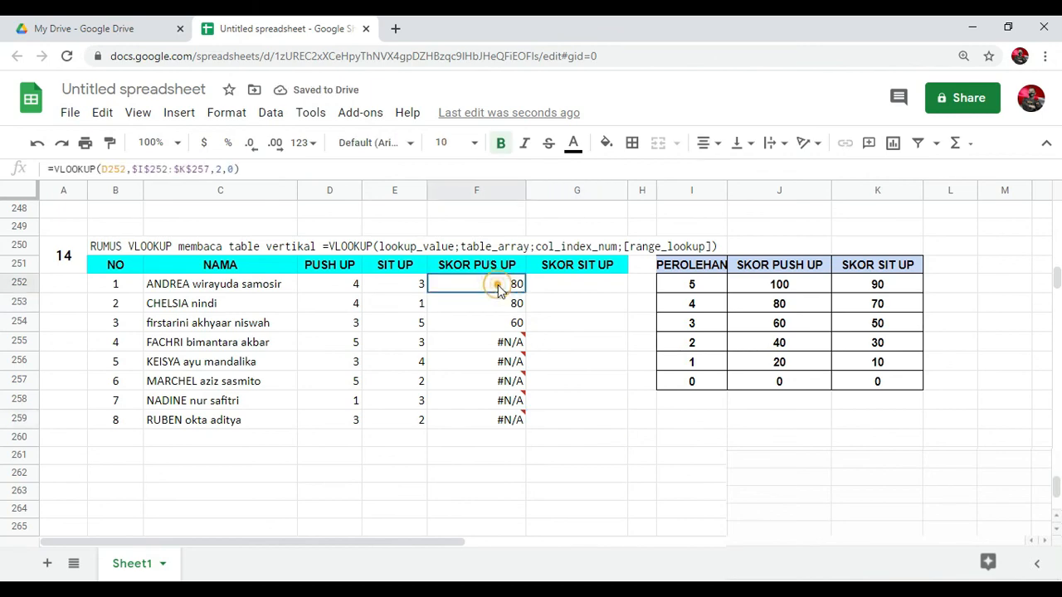
pyautogui.moveTo(525, 292); pyautogui.dragTo(537, 426)
pyautogui.click(557, 458)
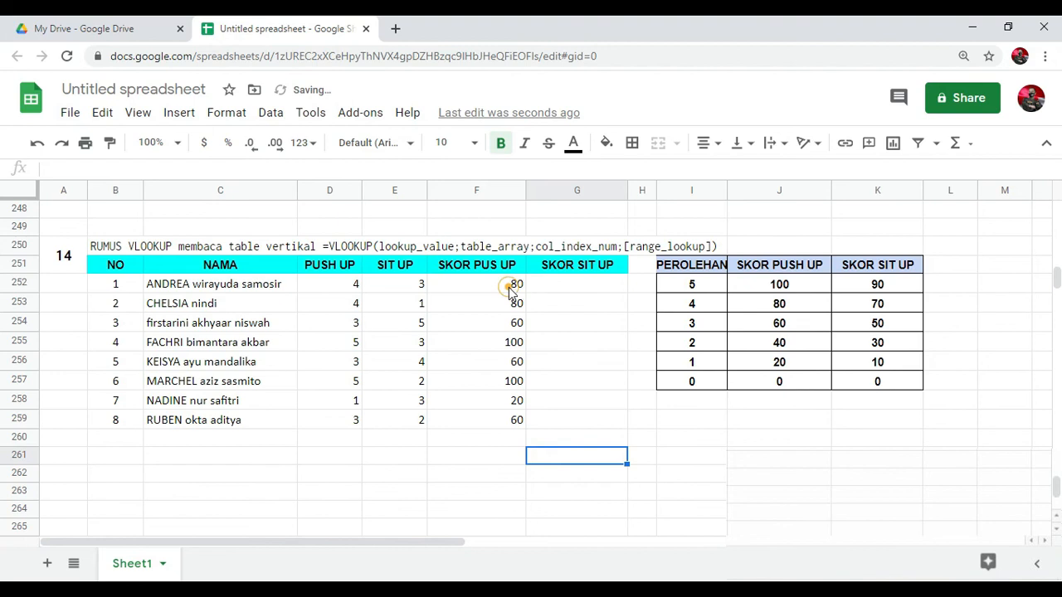
pyautogui.click(512, 284)
# - Look up the first student's sit-up score in G252 with =VLOOKUP(E252,I252:K257,3,0)
pyautogui.click(557, 289)
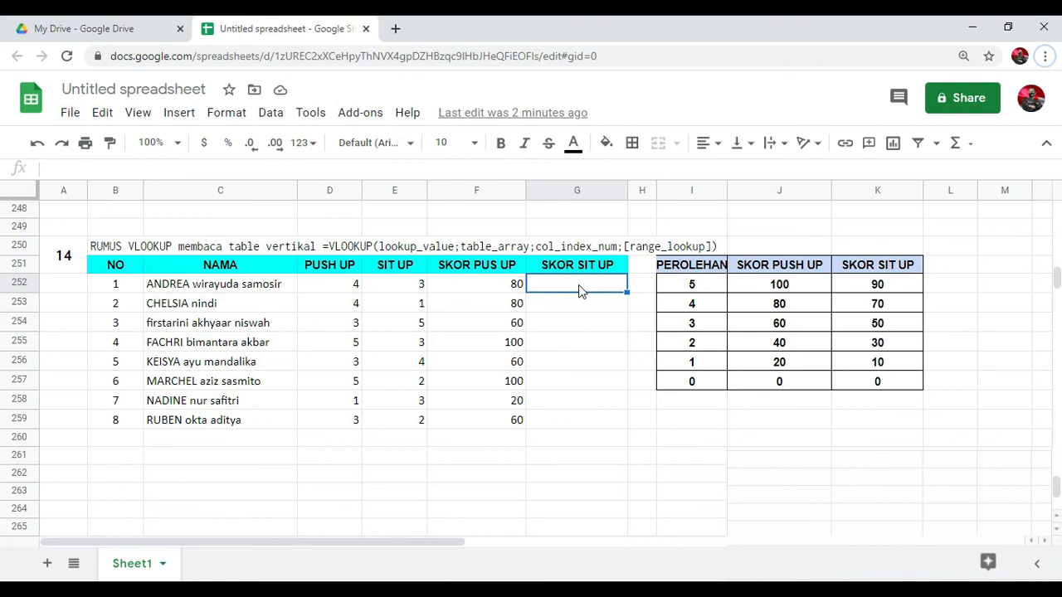
pyautogui.click(580, 288)
pyautogui.write('=')
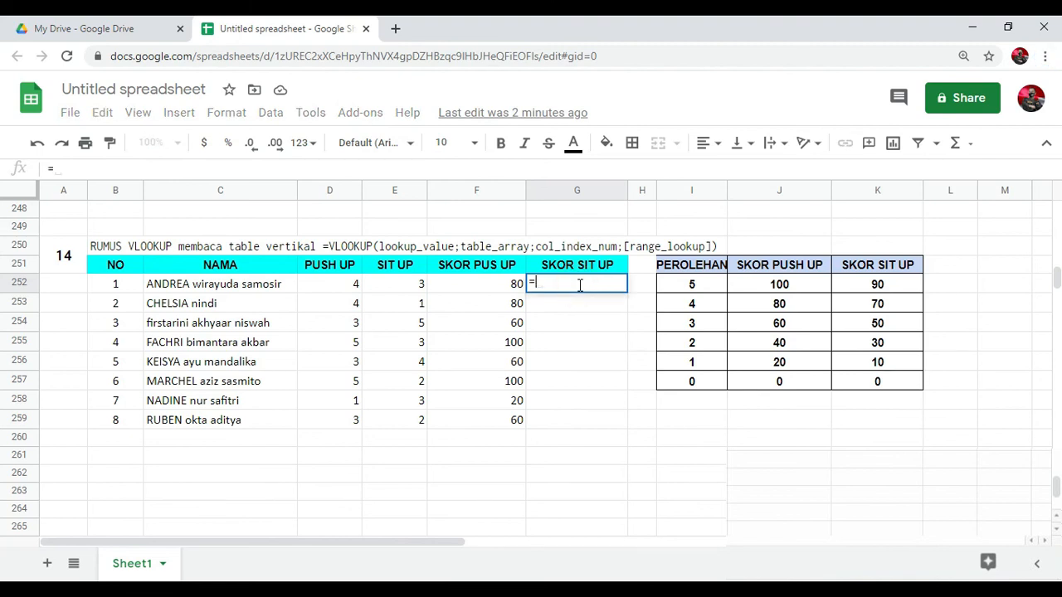
pyautogui.write('VLOOKUP(')
pyautogui.click(403, 285)
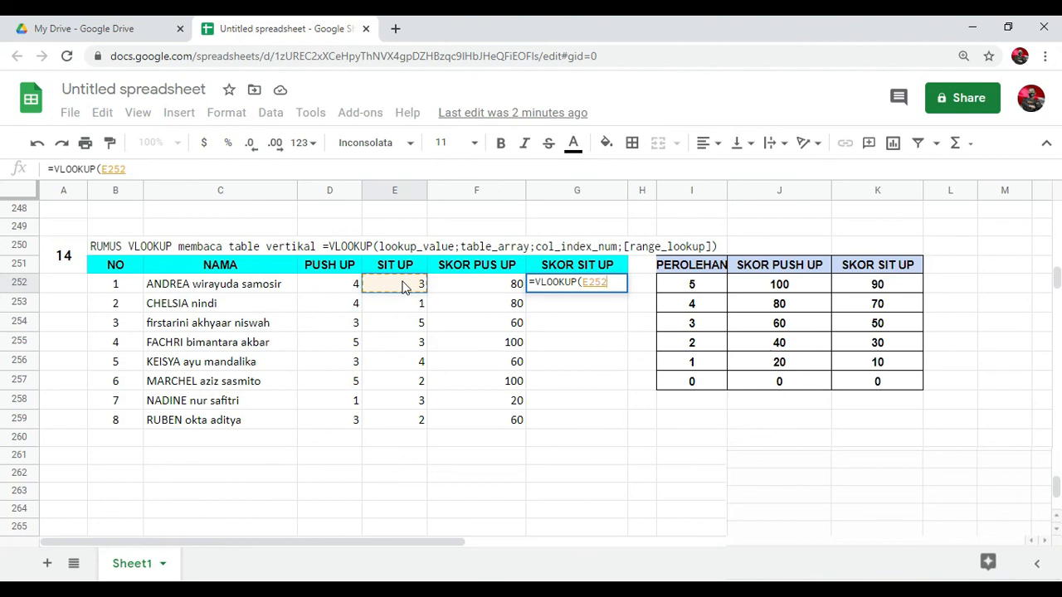
pyautogui.write(',')
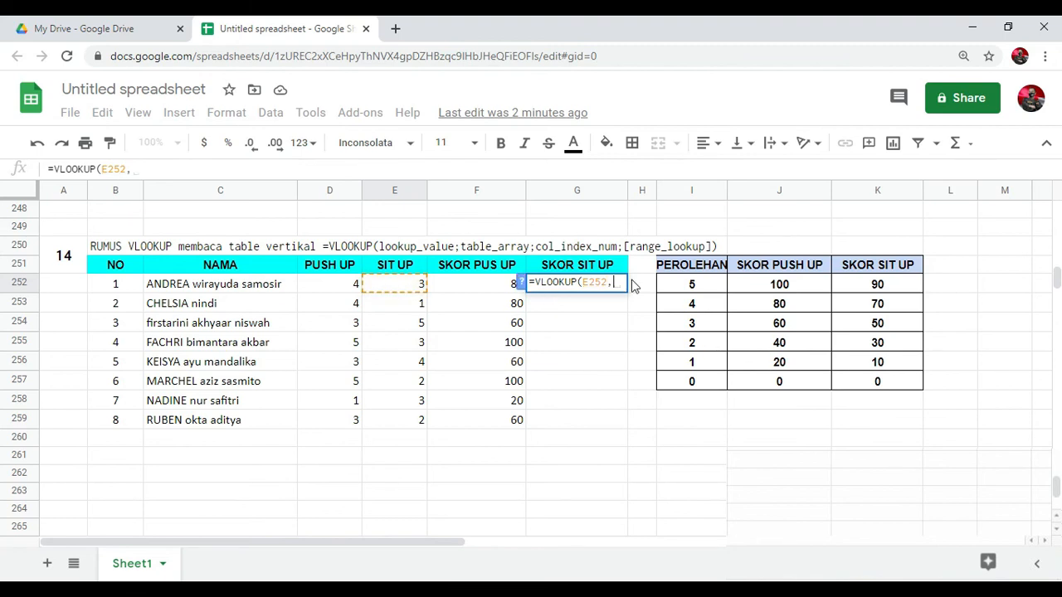
pyautogui.moveTo(691, 283); pyautogui.dragTo(871, 386)
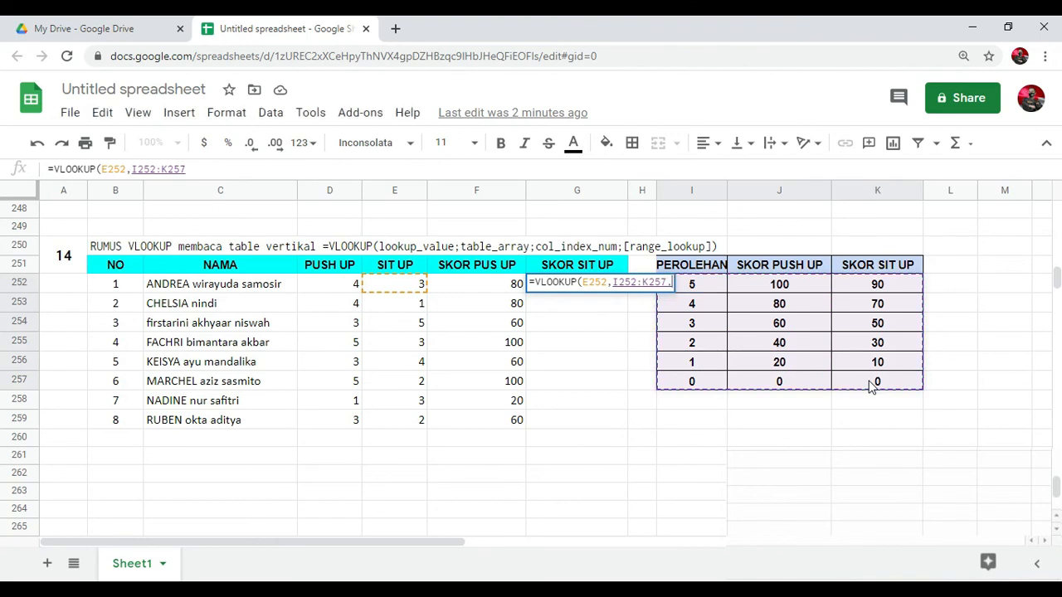
pyautogui.write(',')
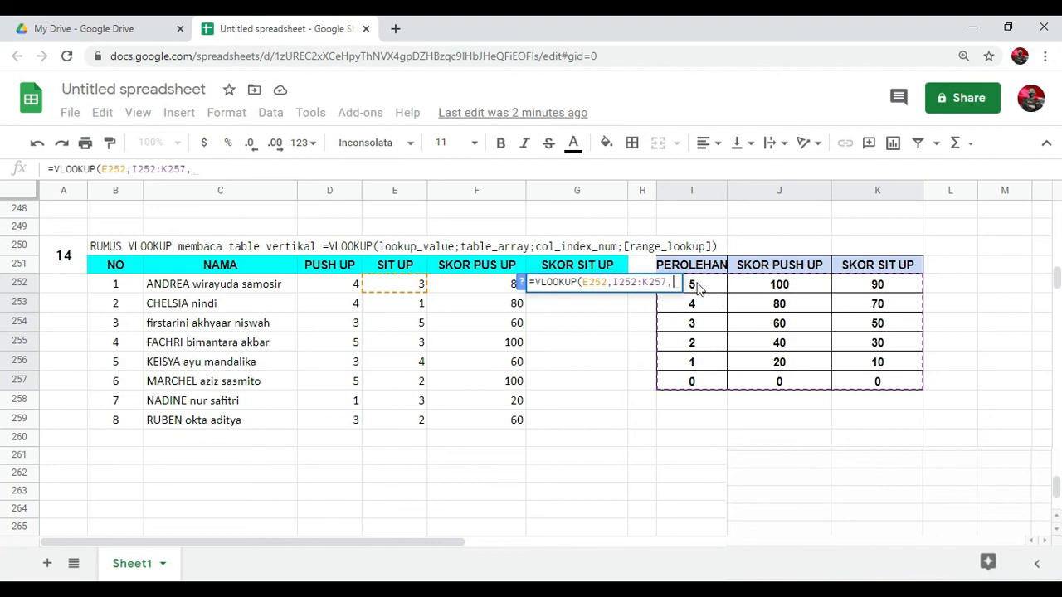
pyautogui.write('3,0')
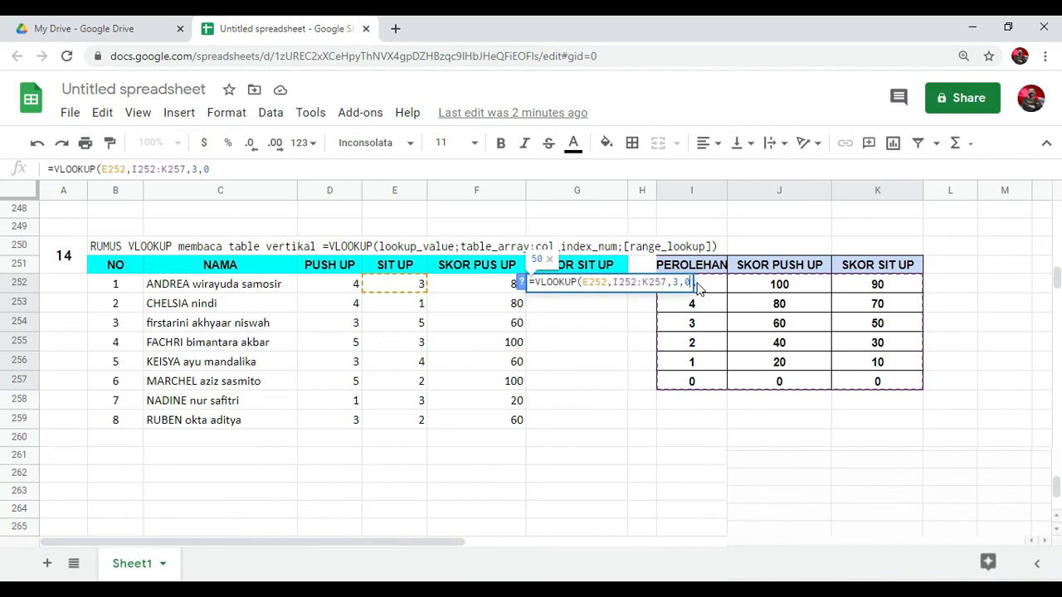
pyautogui.press('Return')
# - Review the sit-up score in G252 and set the first student's sit-up count in E252 to 5
pyautogui.click(592, 282)
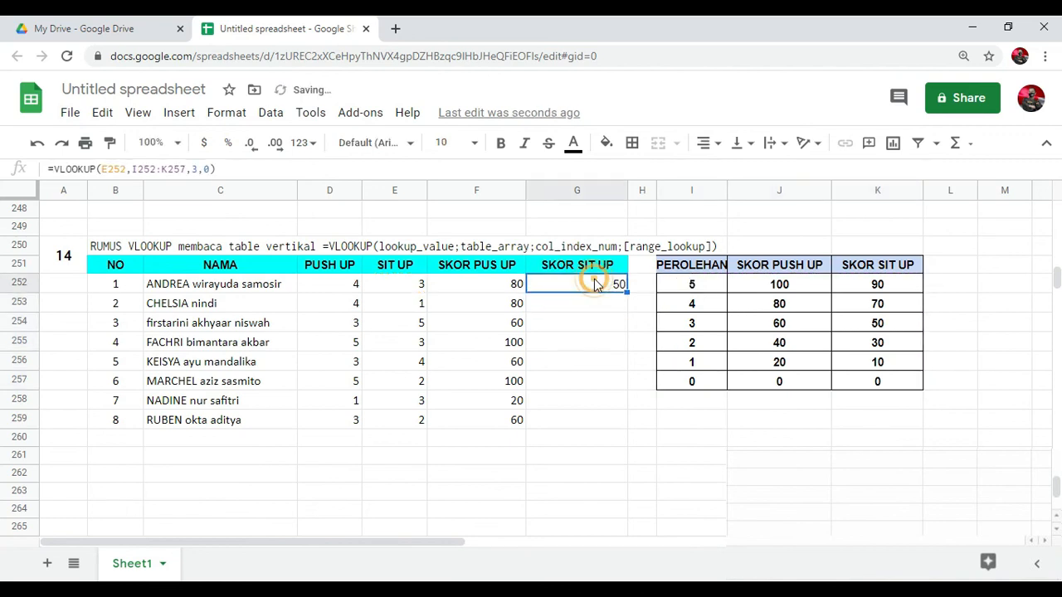
pyautogui.click(405, 284)
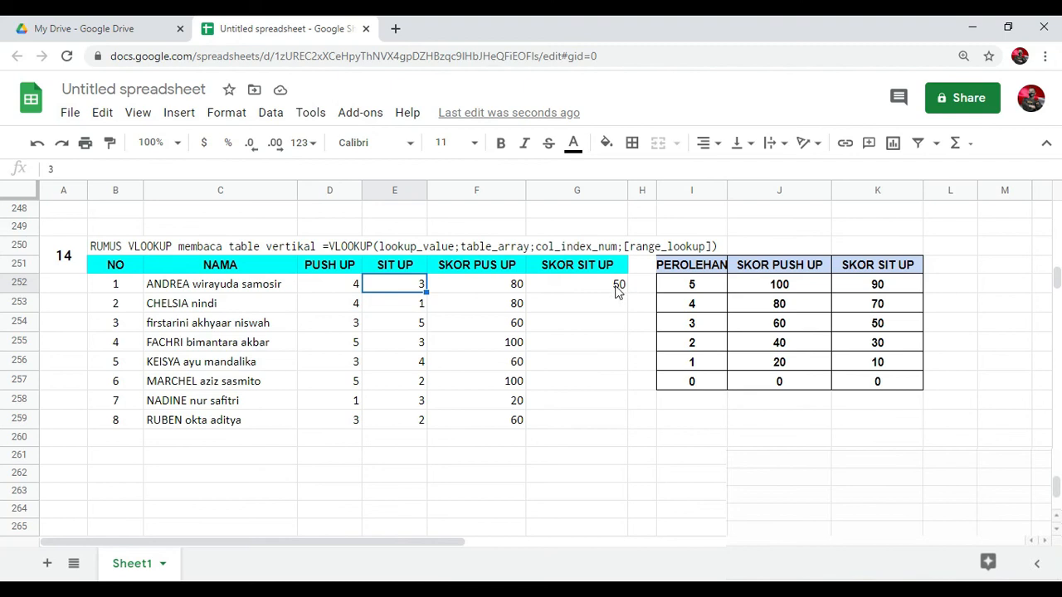
pyautogui.write('5')
pyautogui.press('Return')
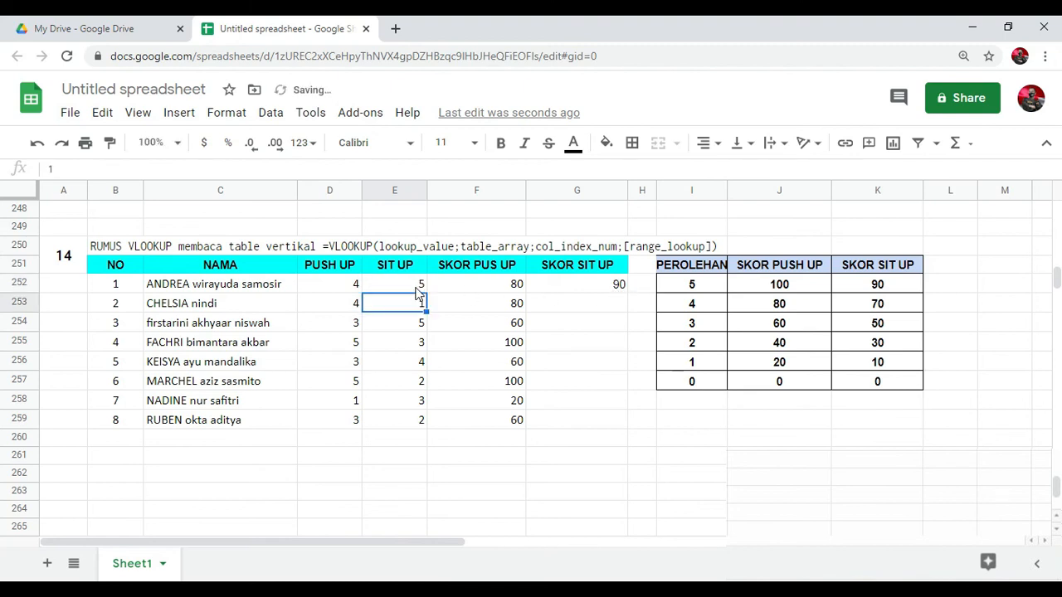
# - Make the table range in G252's sit-up VLOOKUP formula absolute as $I$252:$K$257
pyautogui.click(572, 290)
pyautogui.click(158, 169)
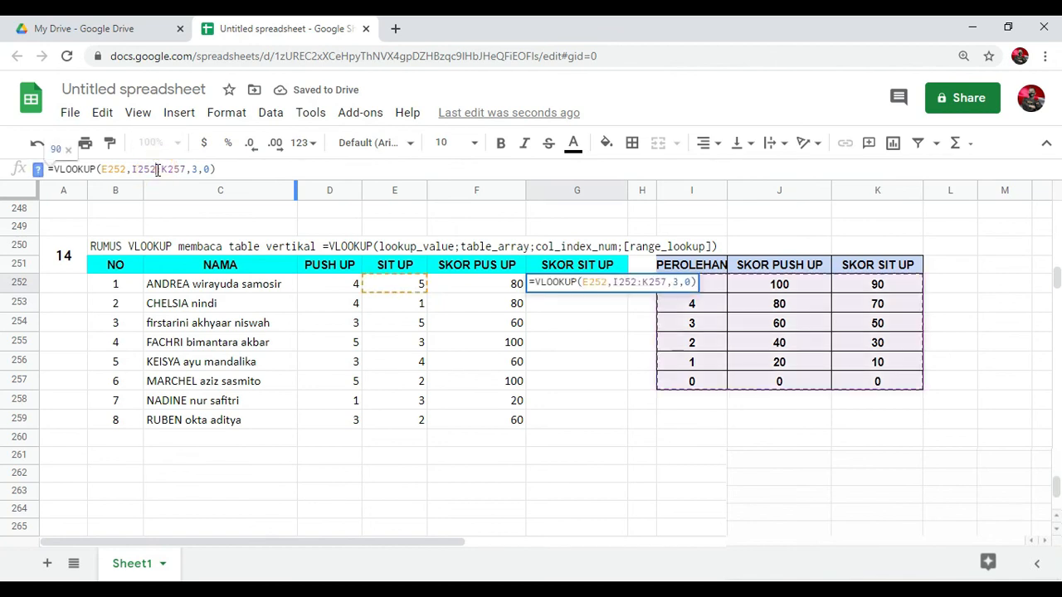
pyautogui.press('F4')
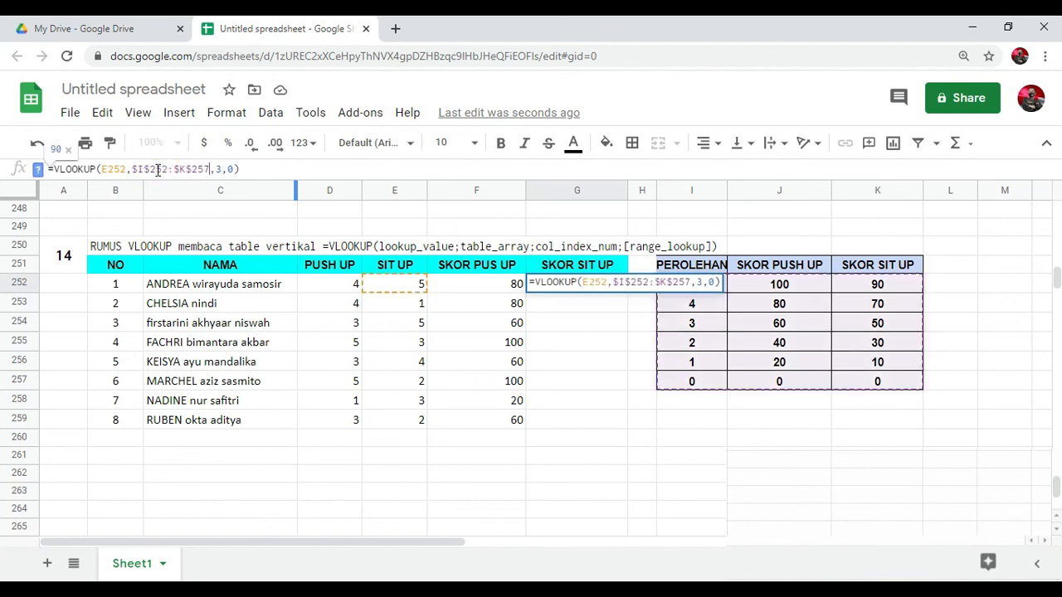
pyautogui.press('Return')
# - Copy the sit-up VLOOKUP formula from G252 down to G259
pyautogui.click(568, 286)
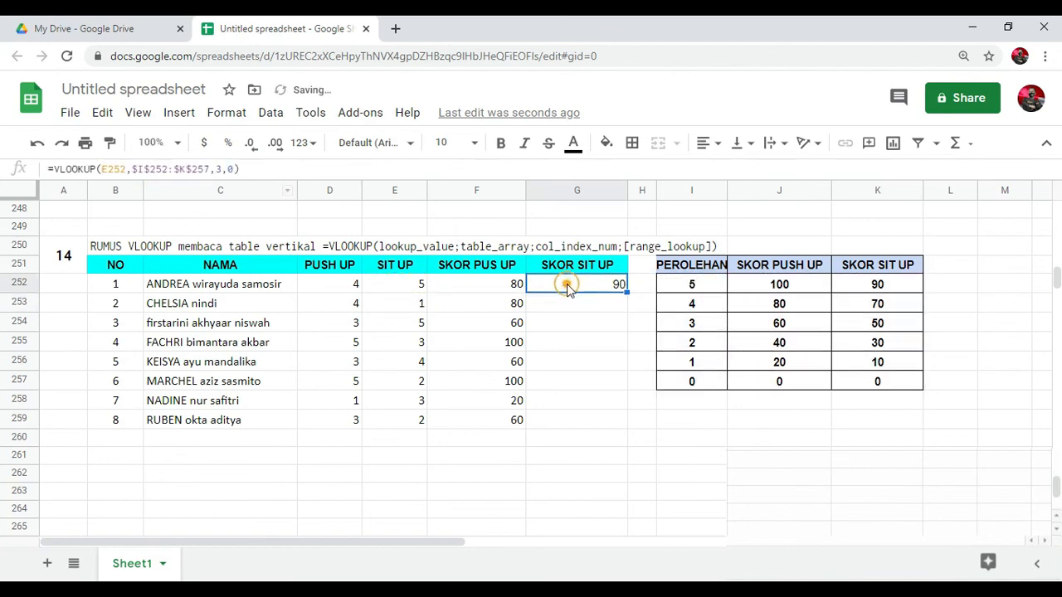
pyautogui.moveTo(628, 293); pyautogui.dragTo(624, 419)
pyautogui.click(596, 485)
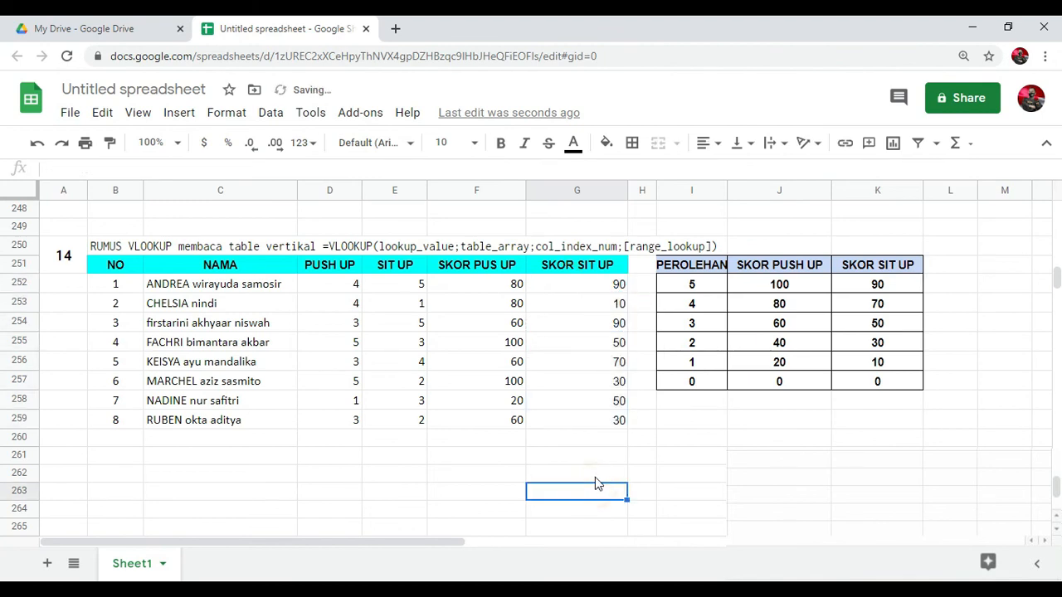